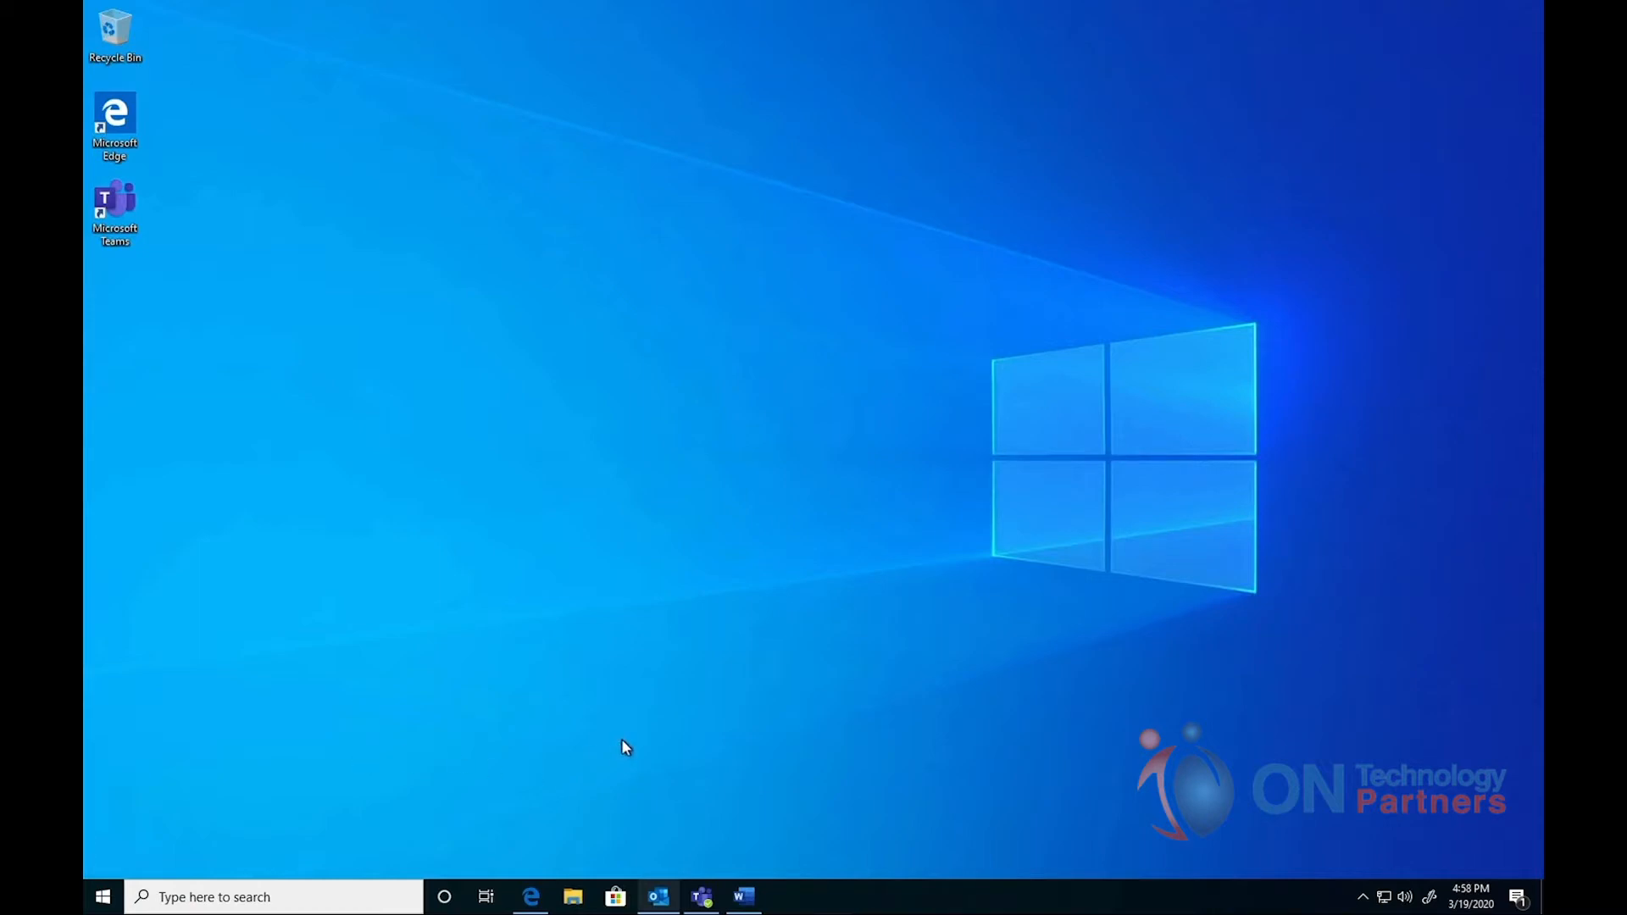
Bring up Outlook, switch to Microsoft Teams, and send a "Hi" greeting with the contact's full name in the open chat
left_click(656, 898)
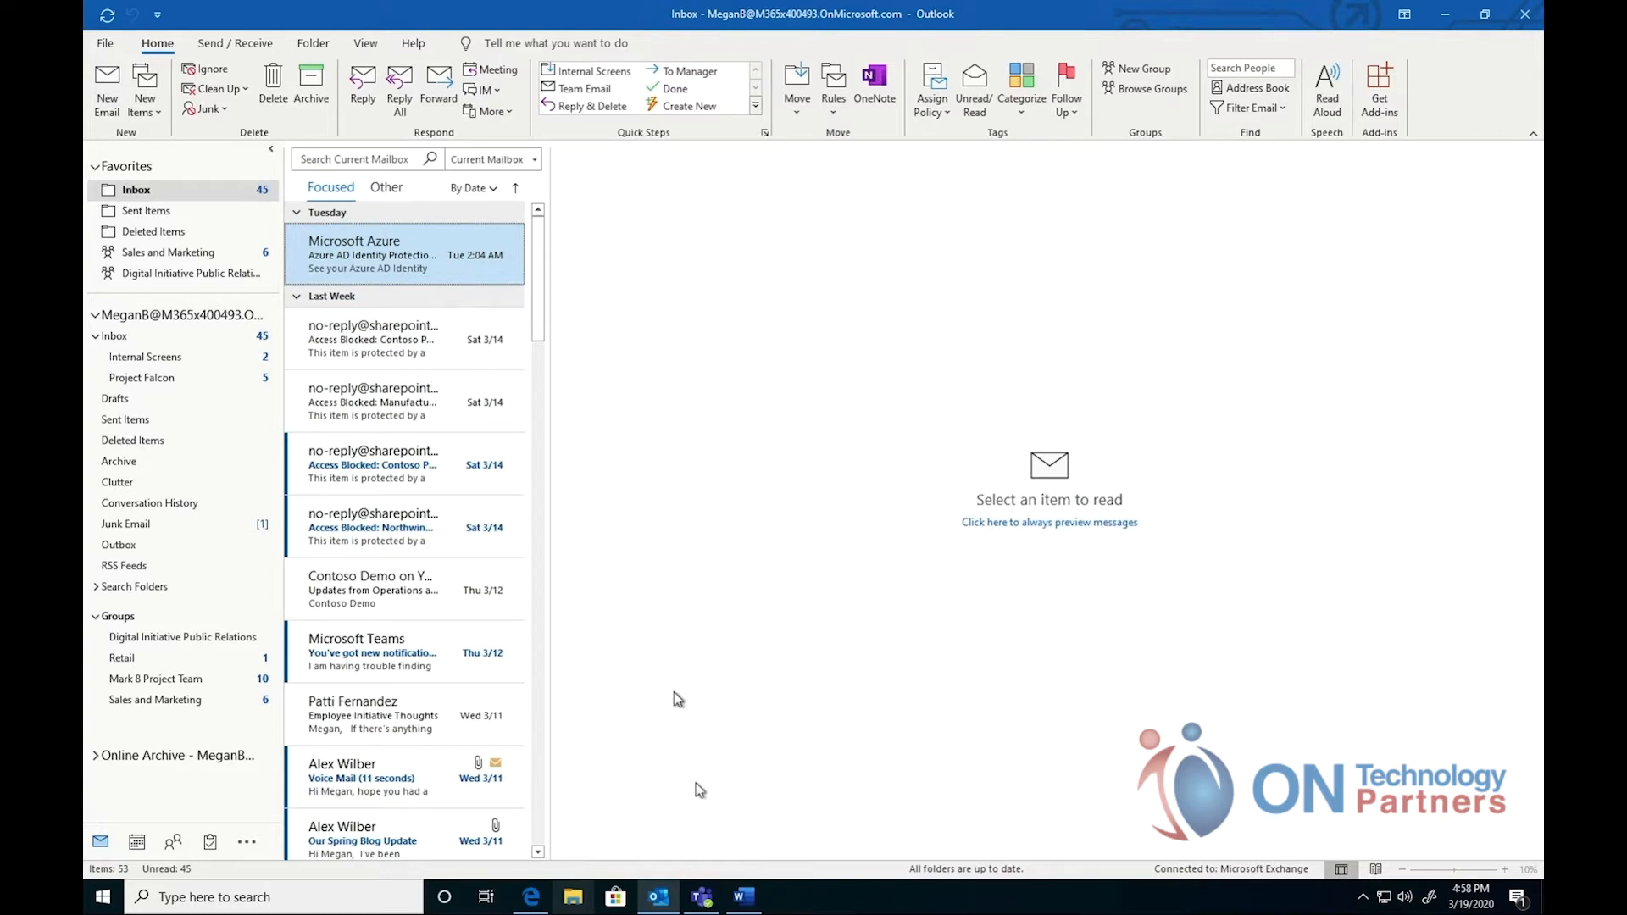
left_click(711, 893)
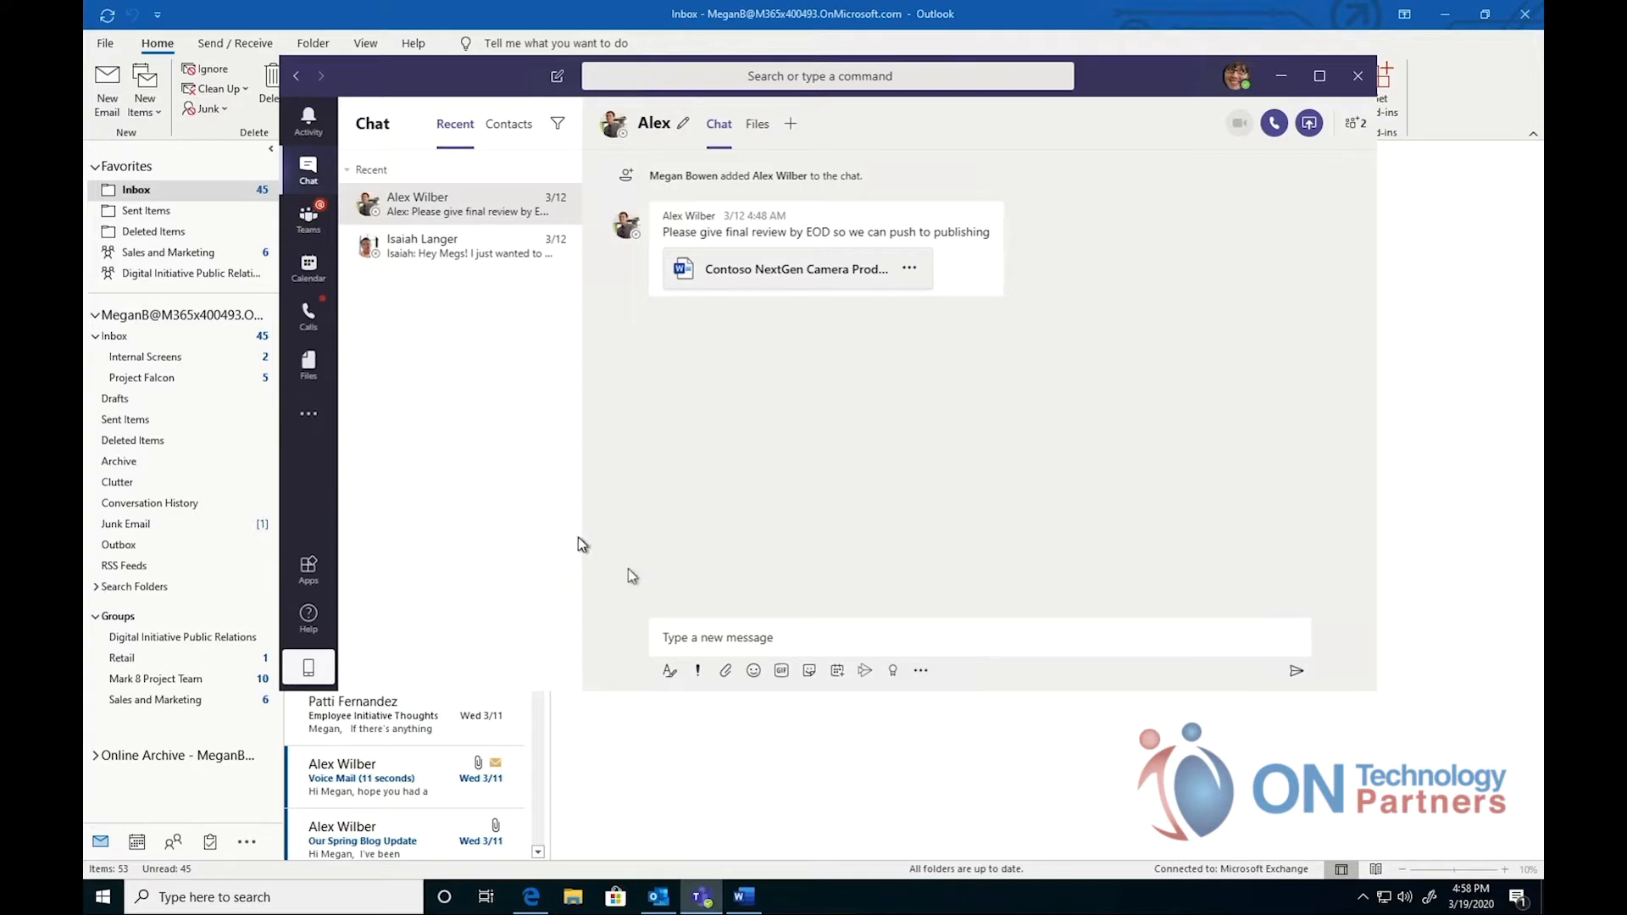
left_click(723, 628)
type("Hi Alex Wilber")
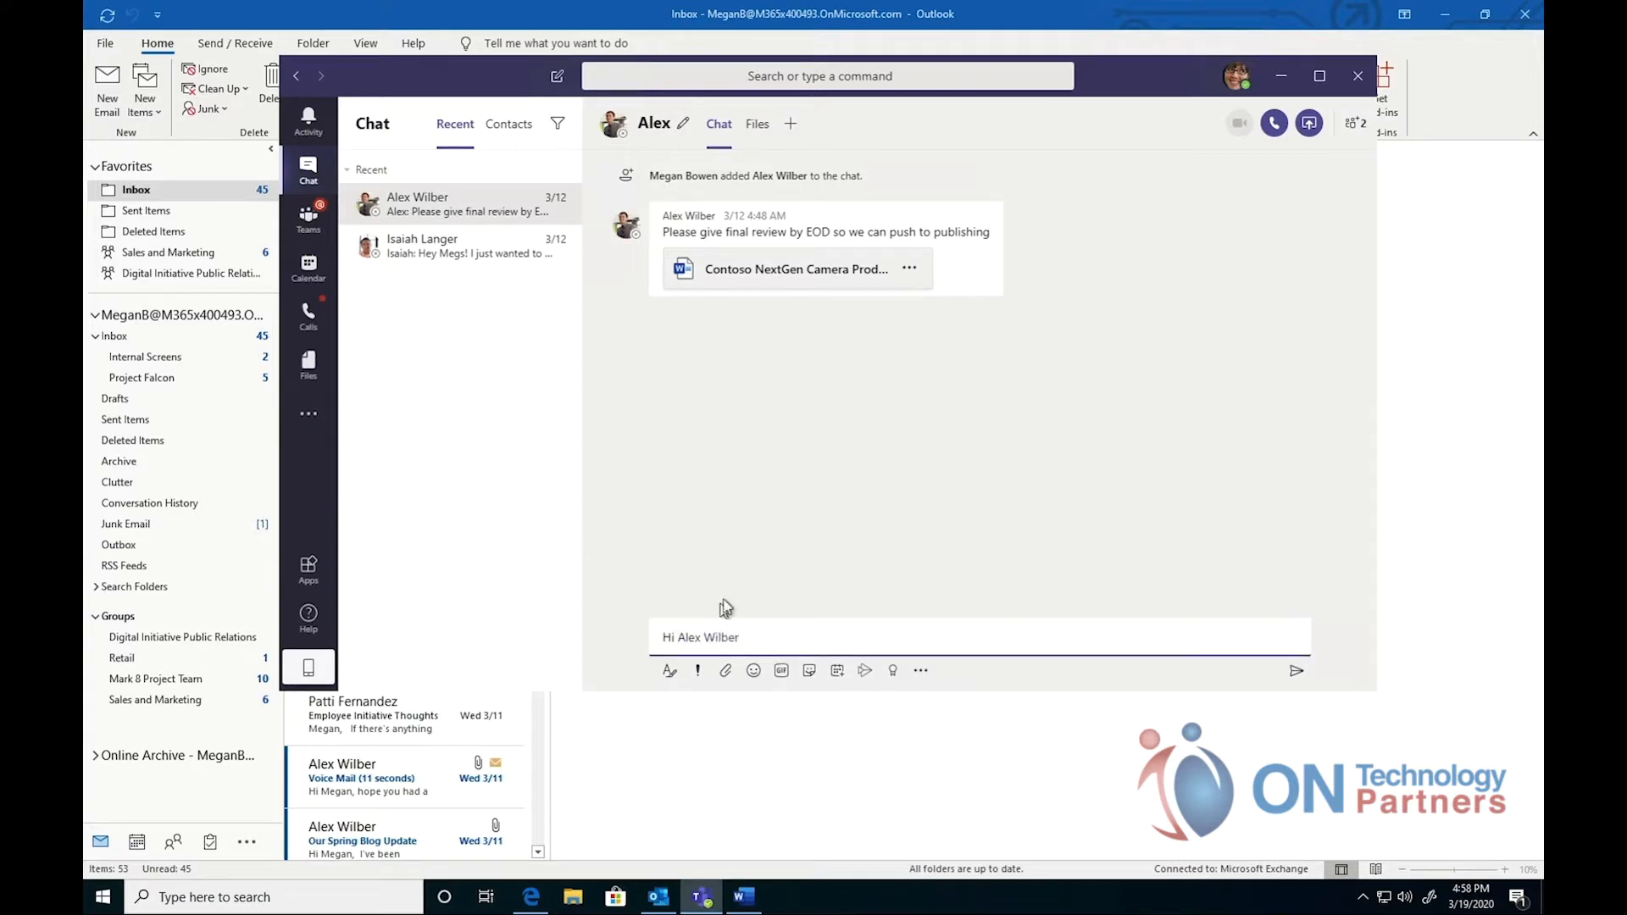
key("Return")
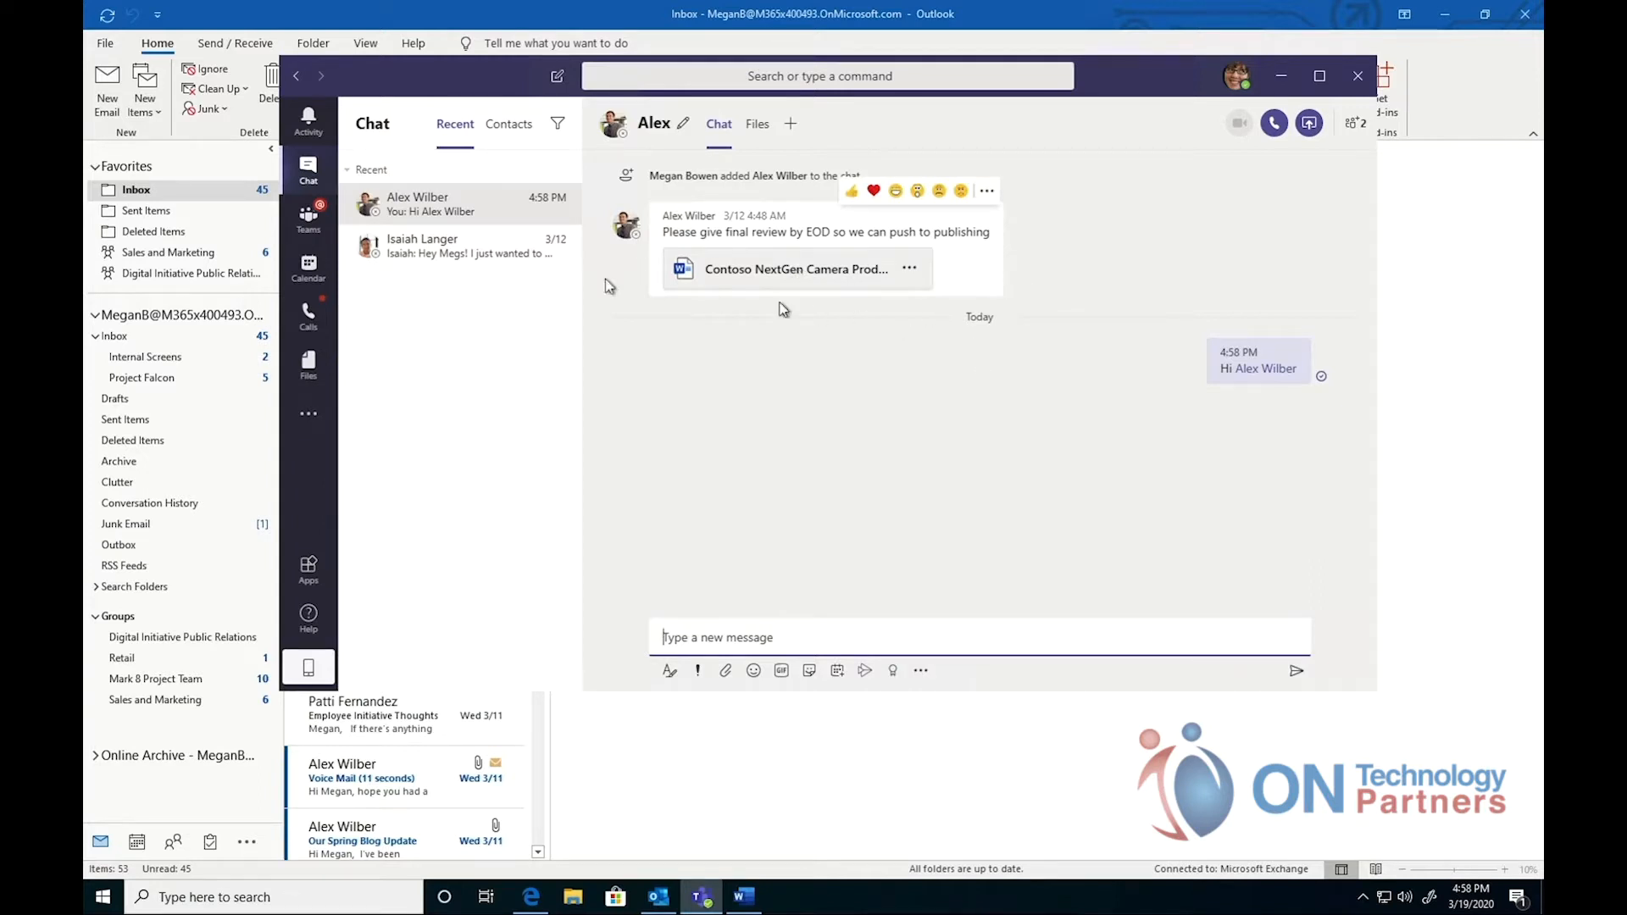
Open the other recent chat and add the first chat's contact to it without including the chat history
left_click(404, 249)
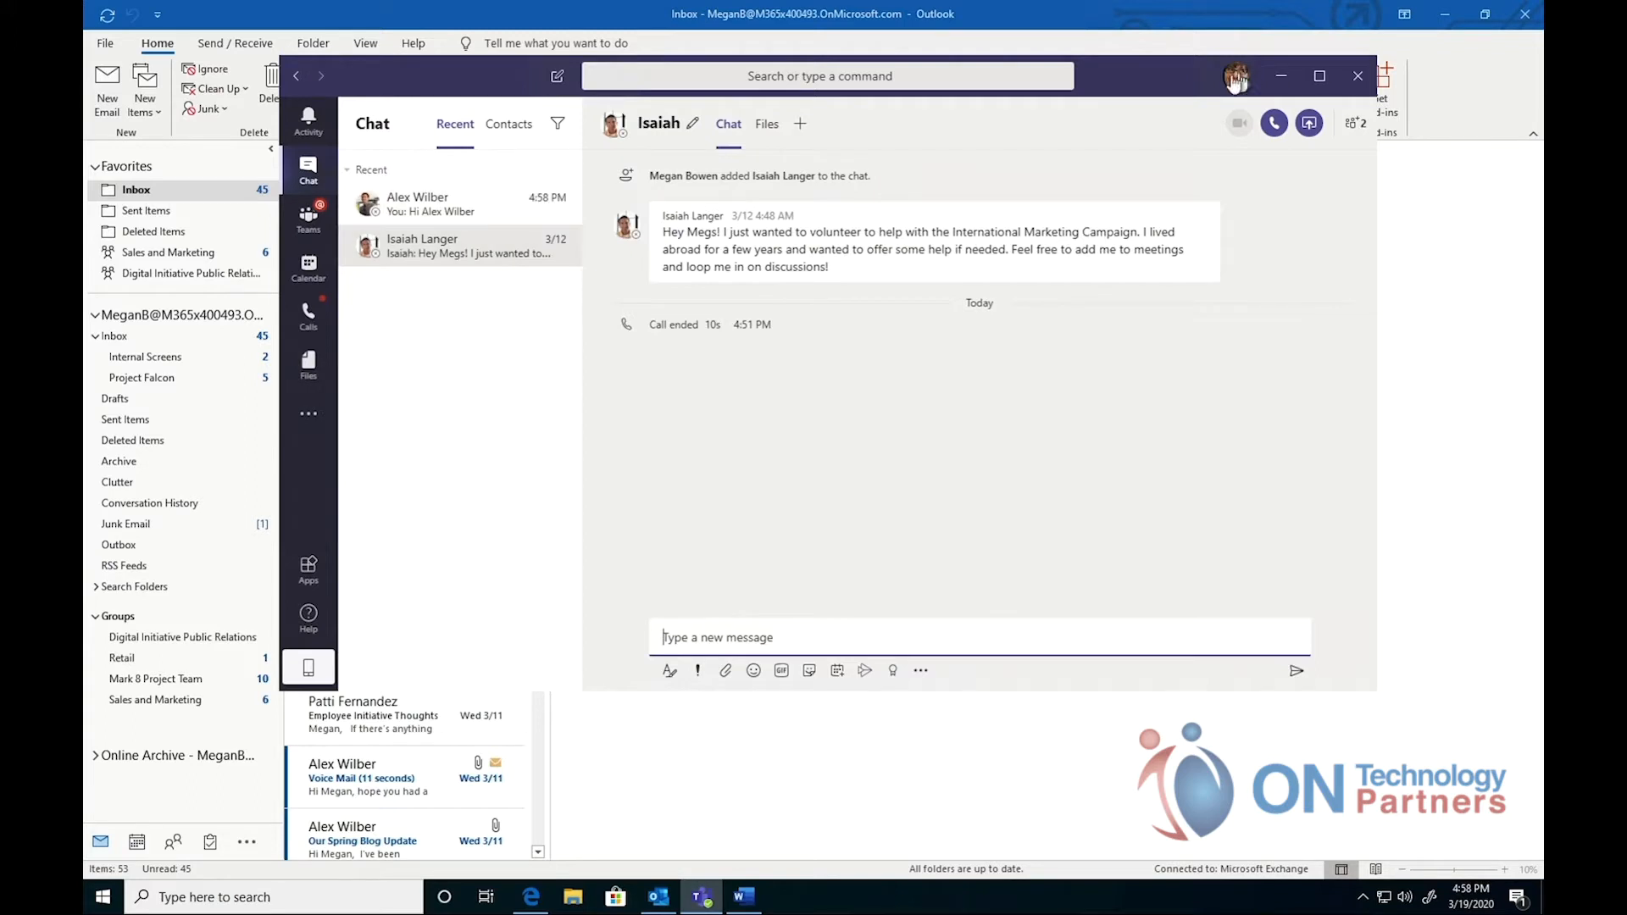
left_click(1354, 125)
left_click(1301, 254)
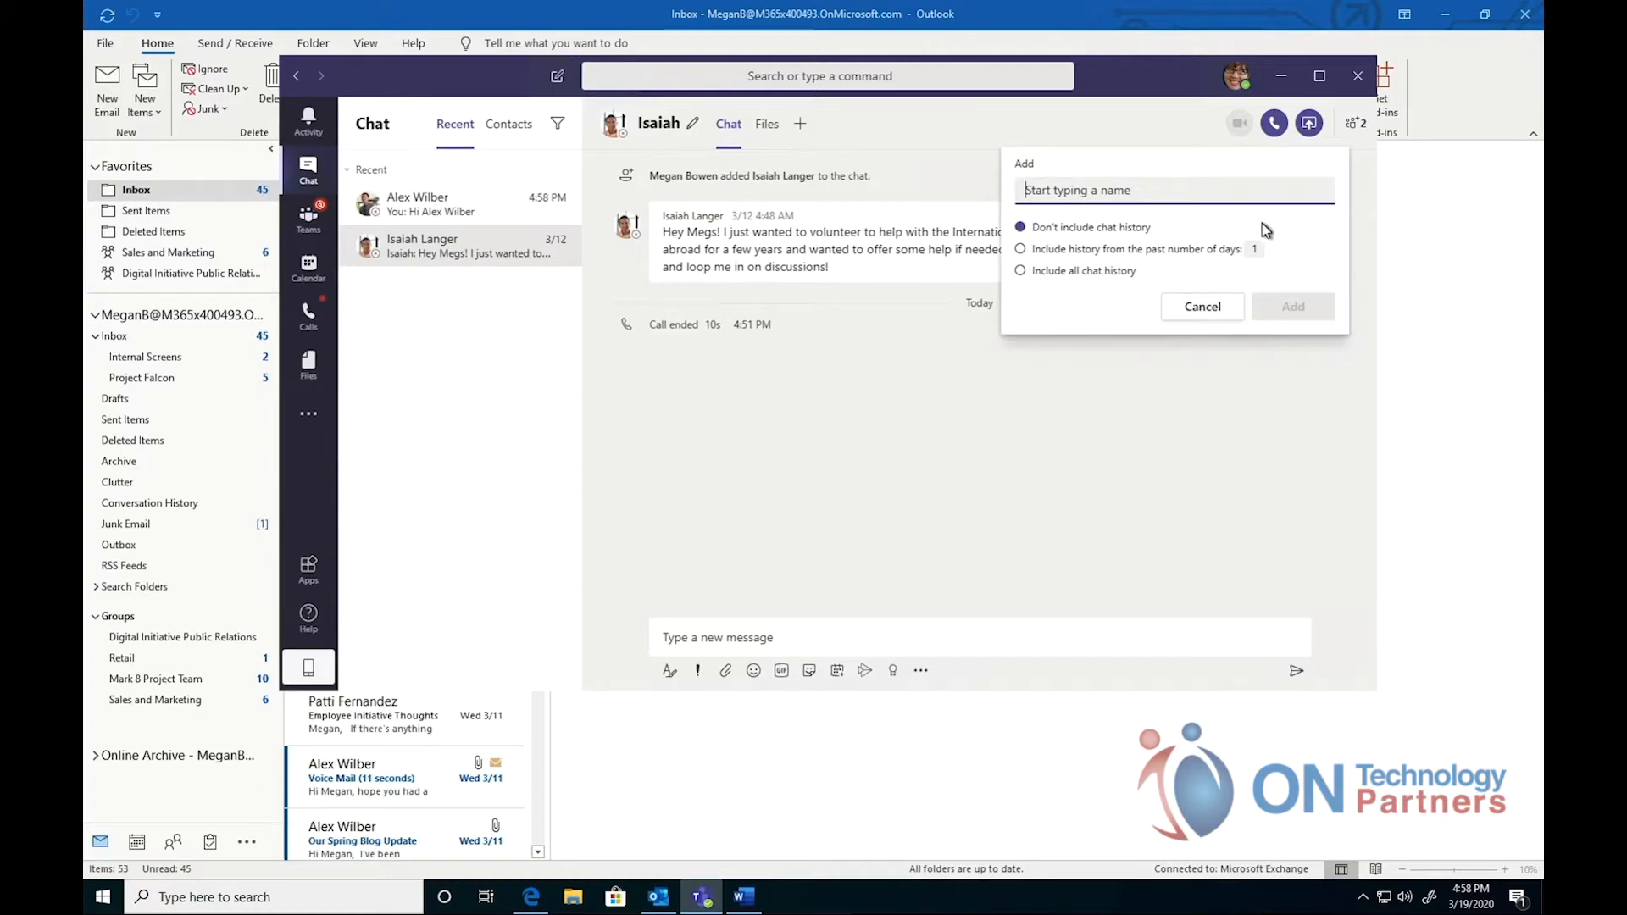
type("alex")
left_click(1221, 234)
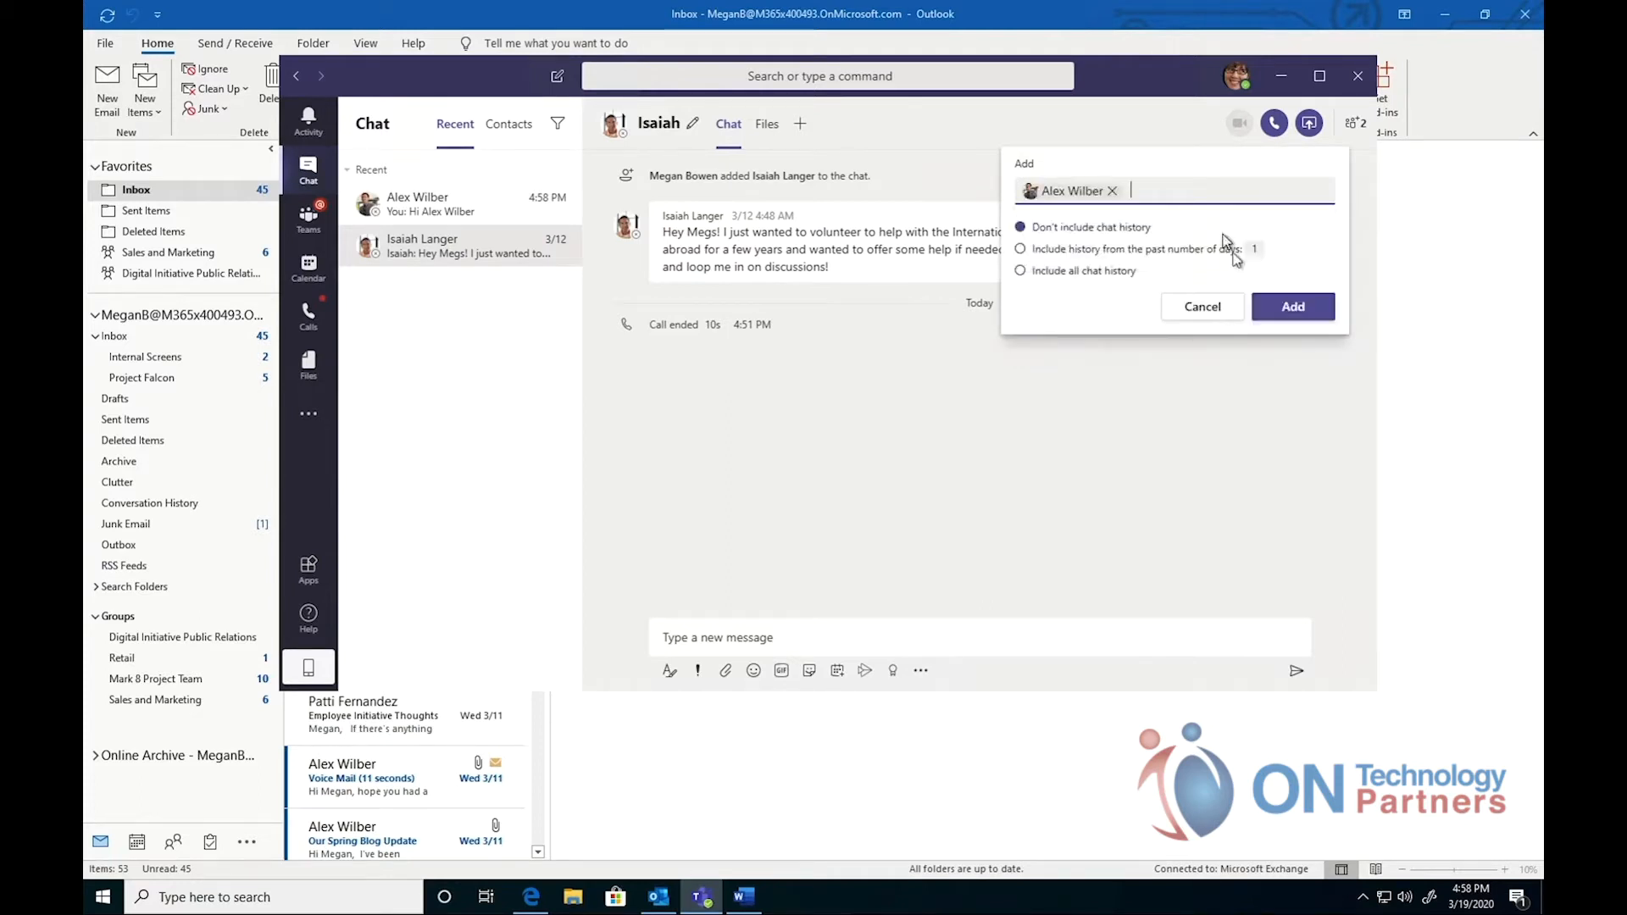
left_click(1294, 307)
Send the message "Hi there" in the three-person group chat
mouse_move(415, 7)
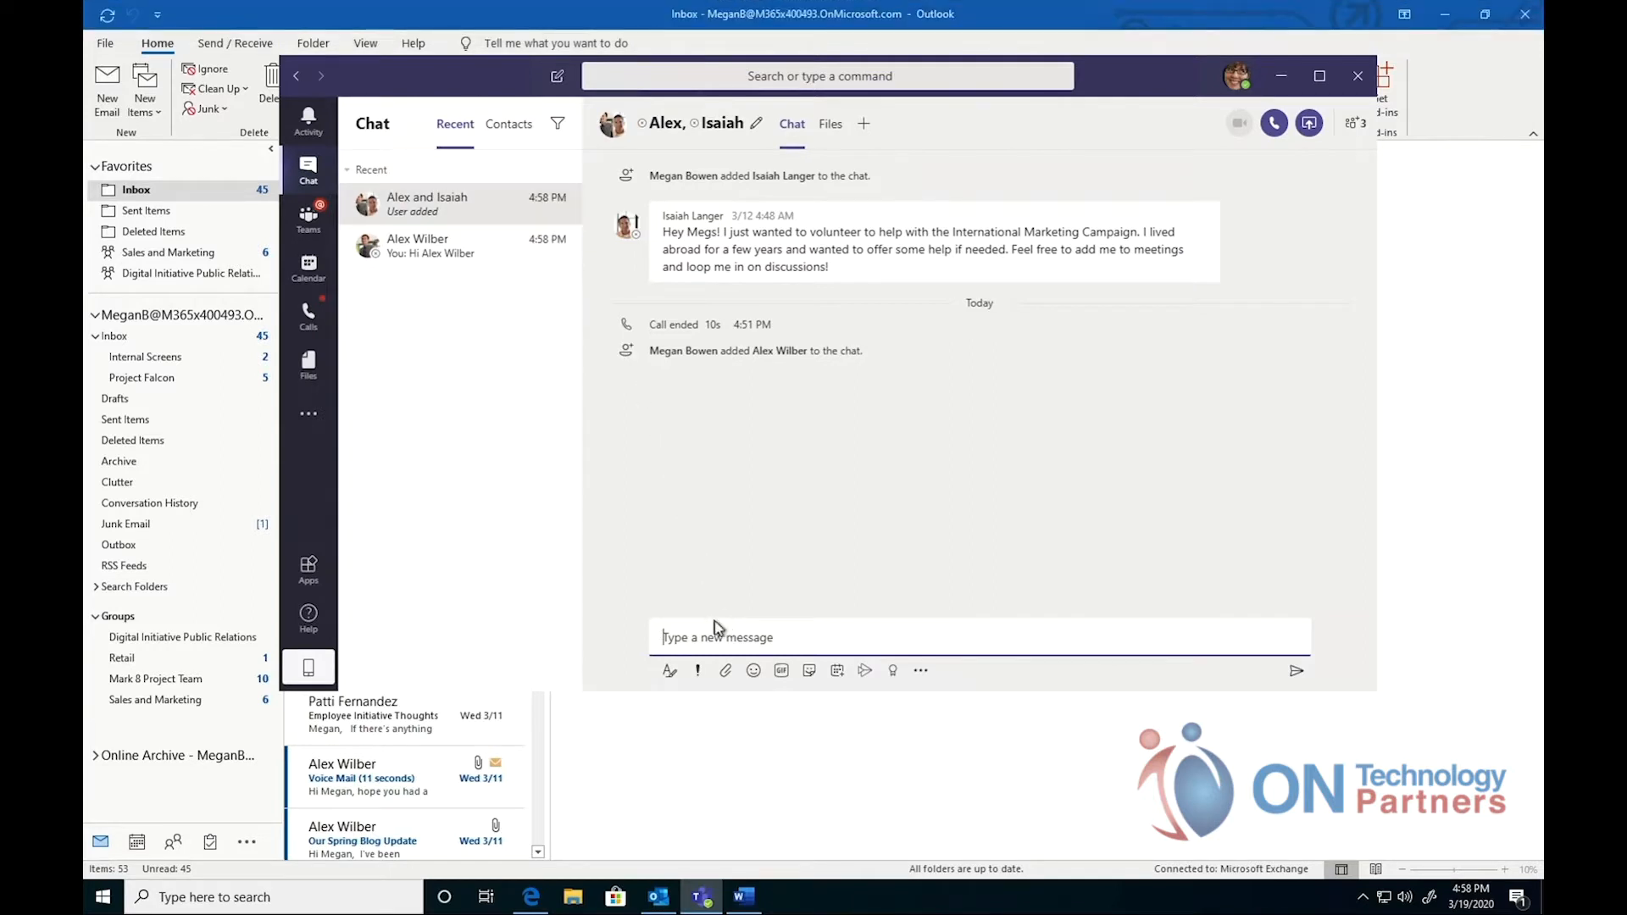
type("Hi there")
key("Return")
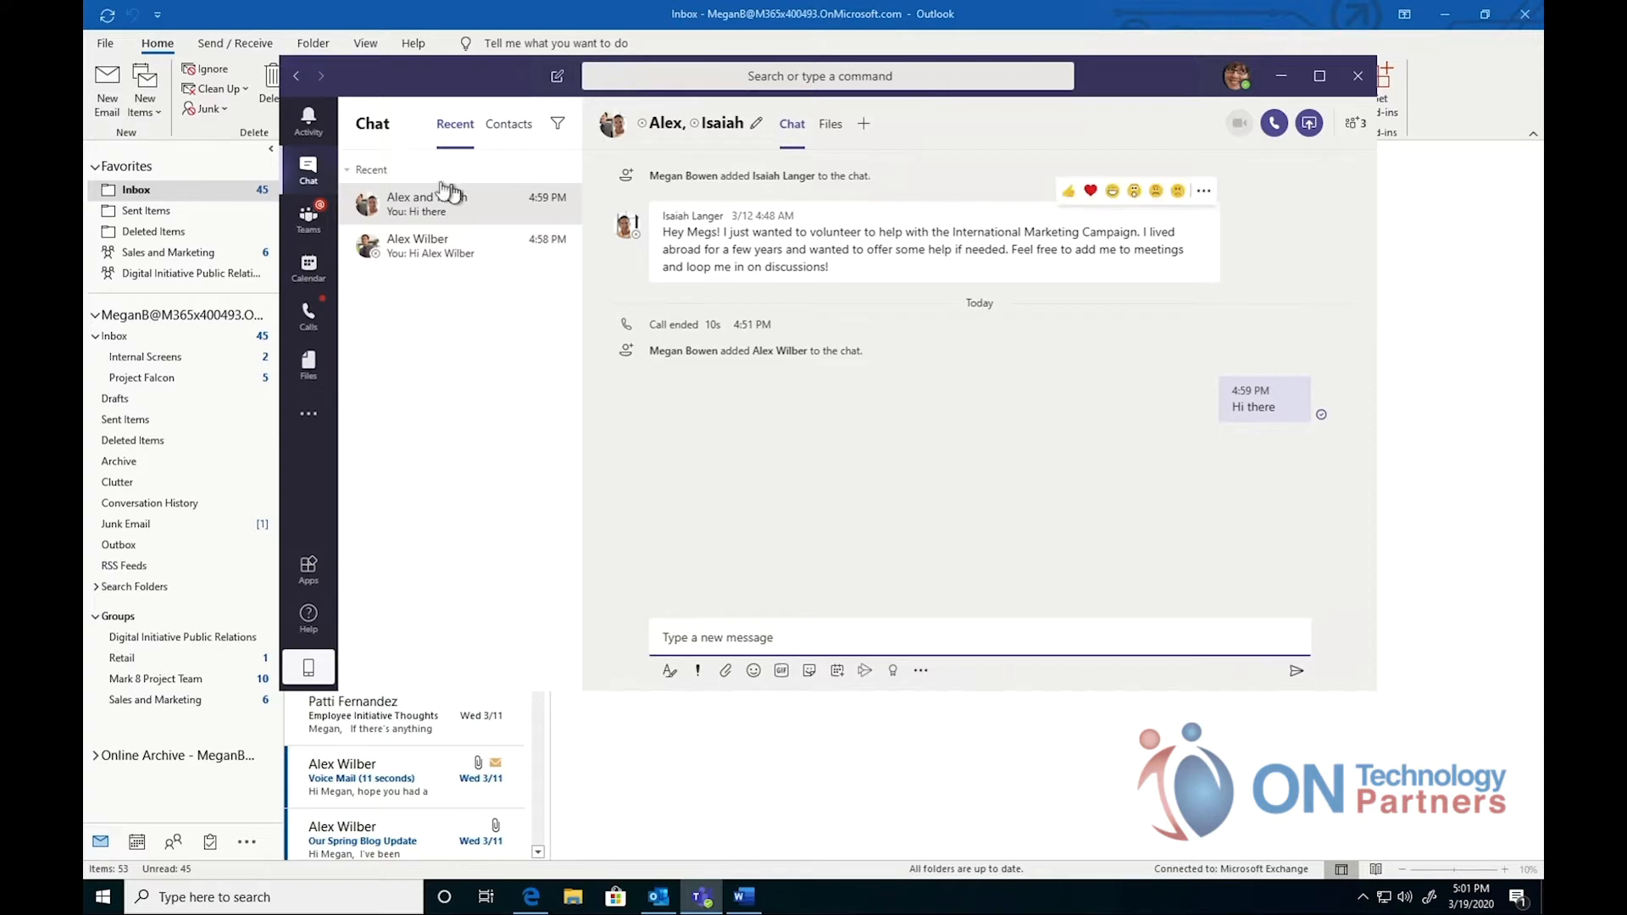
Post "Start conversation" as a new conversation in the Contoso team's General channel
left_click(316, 227)
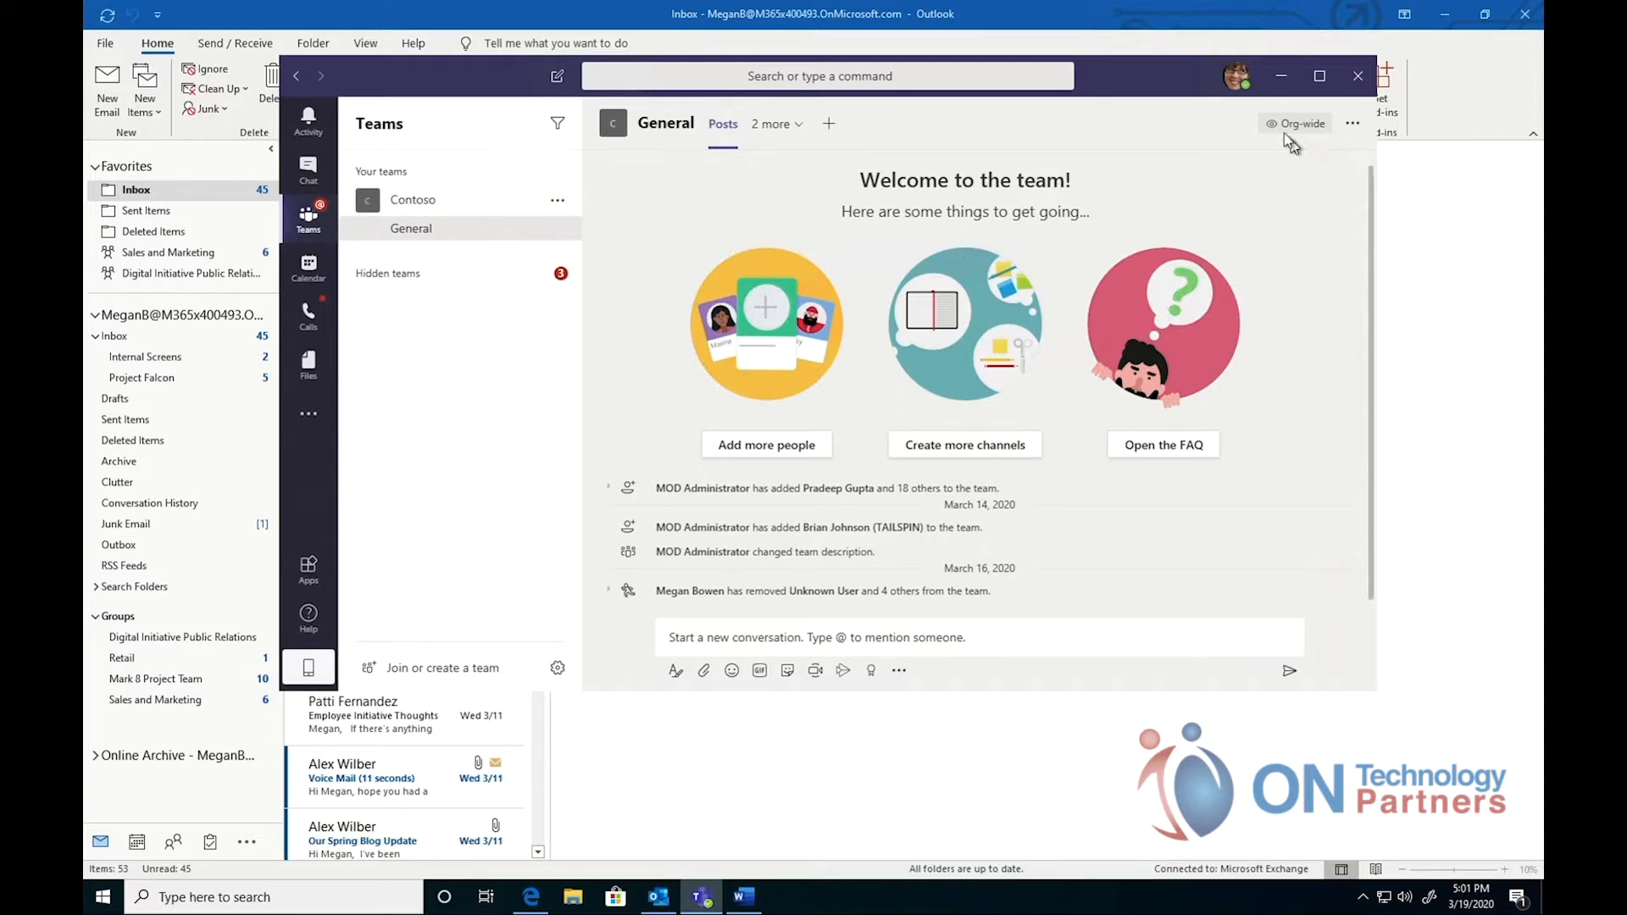
mouse_move(1295, 129)
left_click(742, 627)
type("Start conversation")
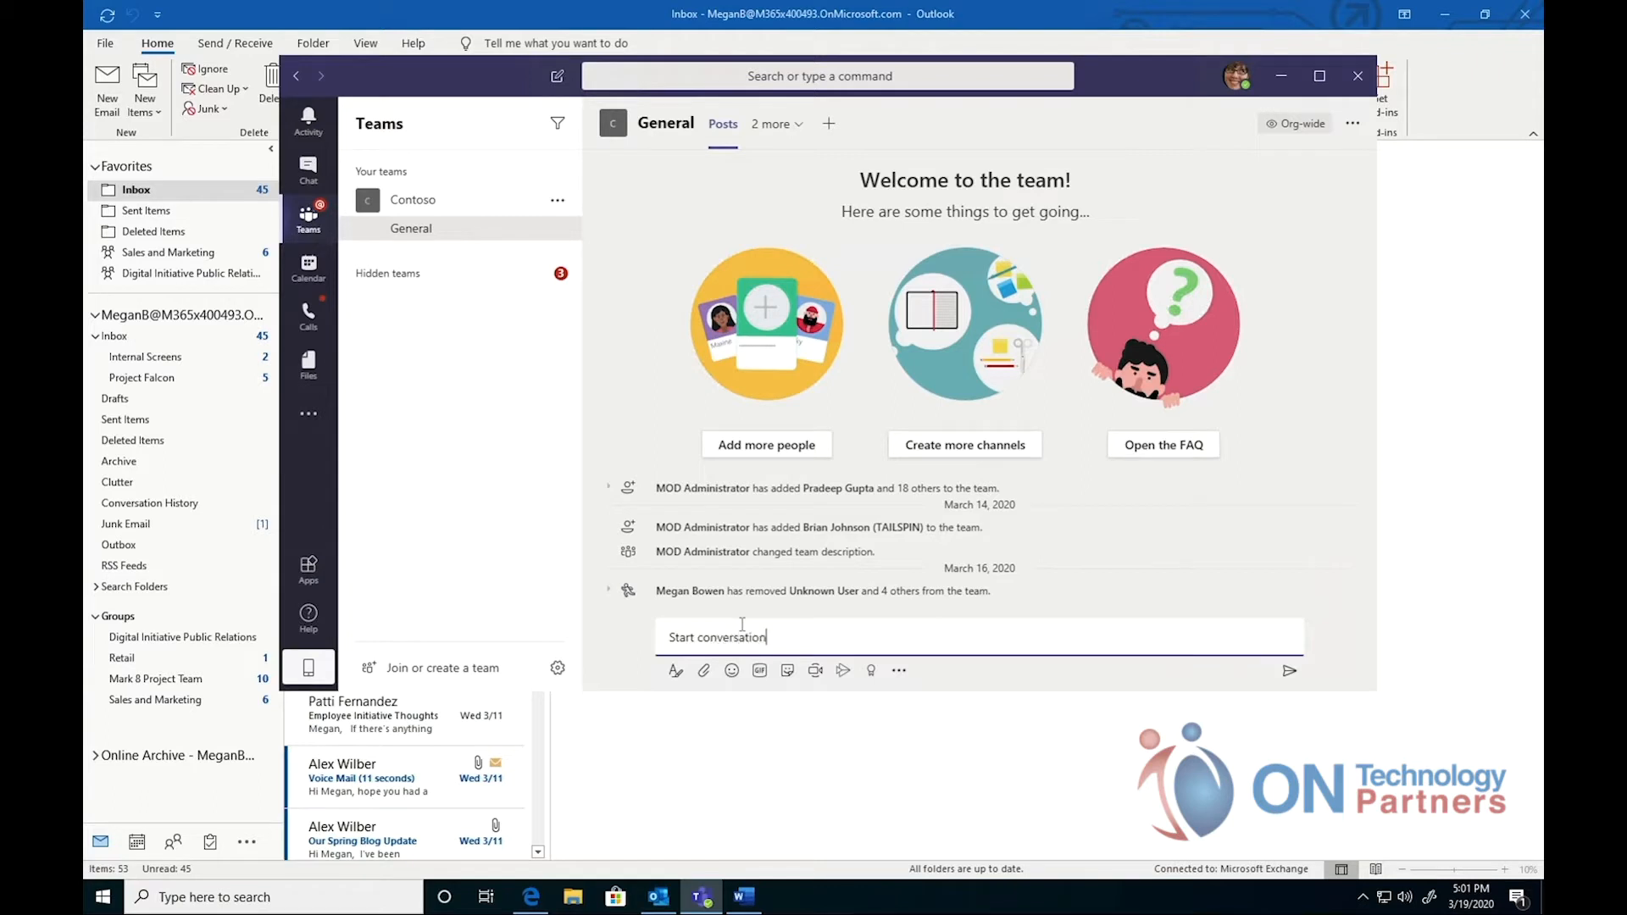
key("Return")
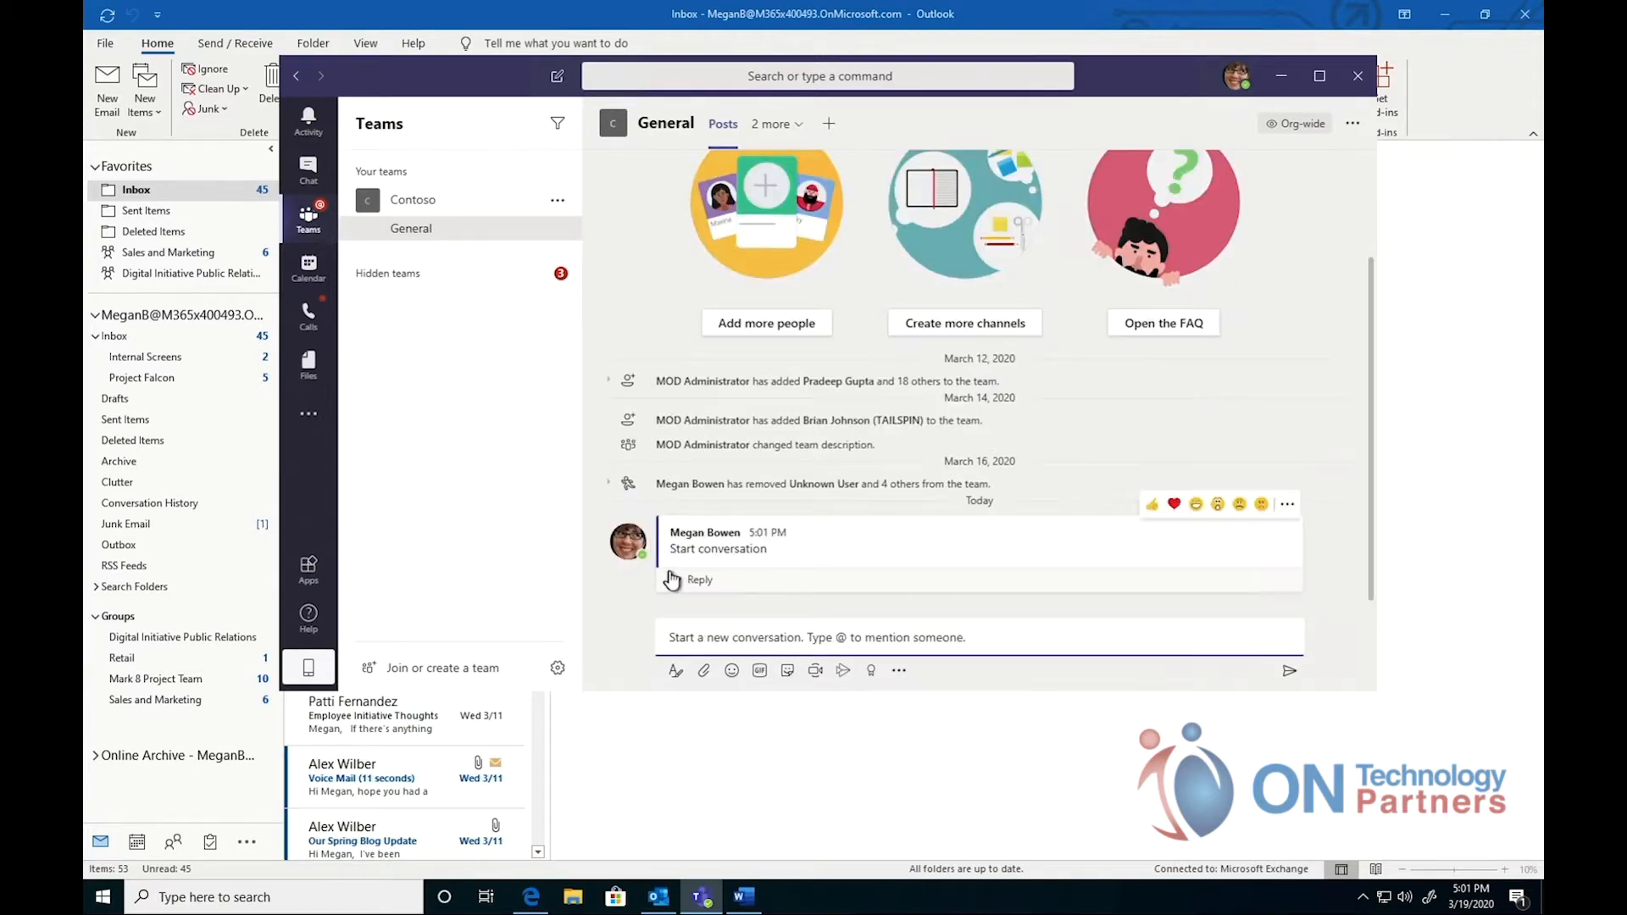
Answer the "Start conversation" post in its thread with the text "Reply"
left_click(765, 561)
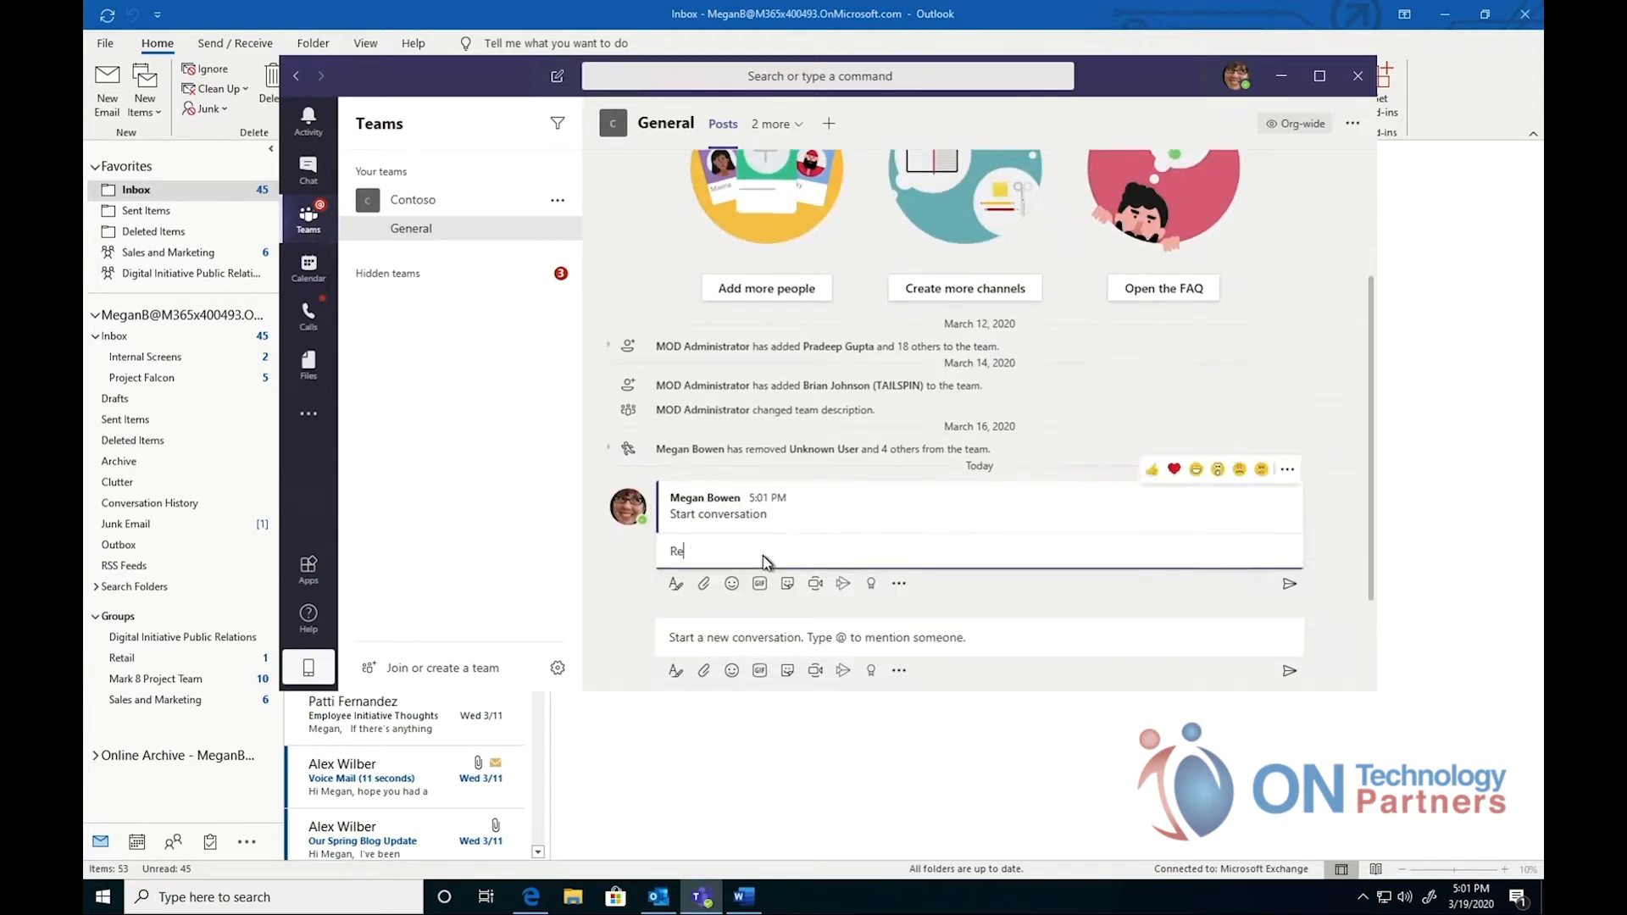
type("Reply")
key("Return")
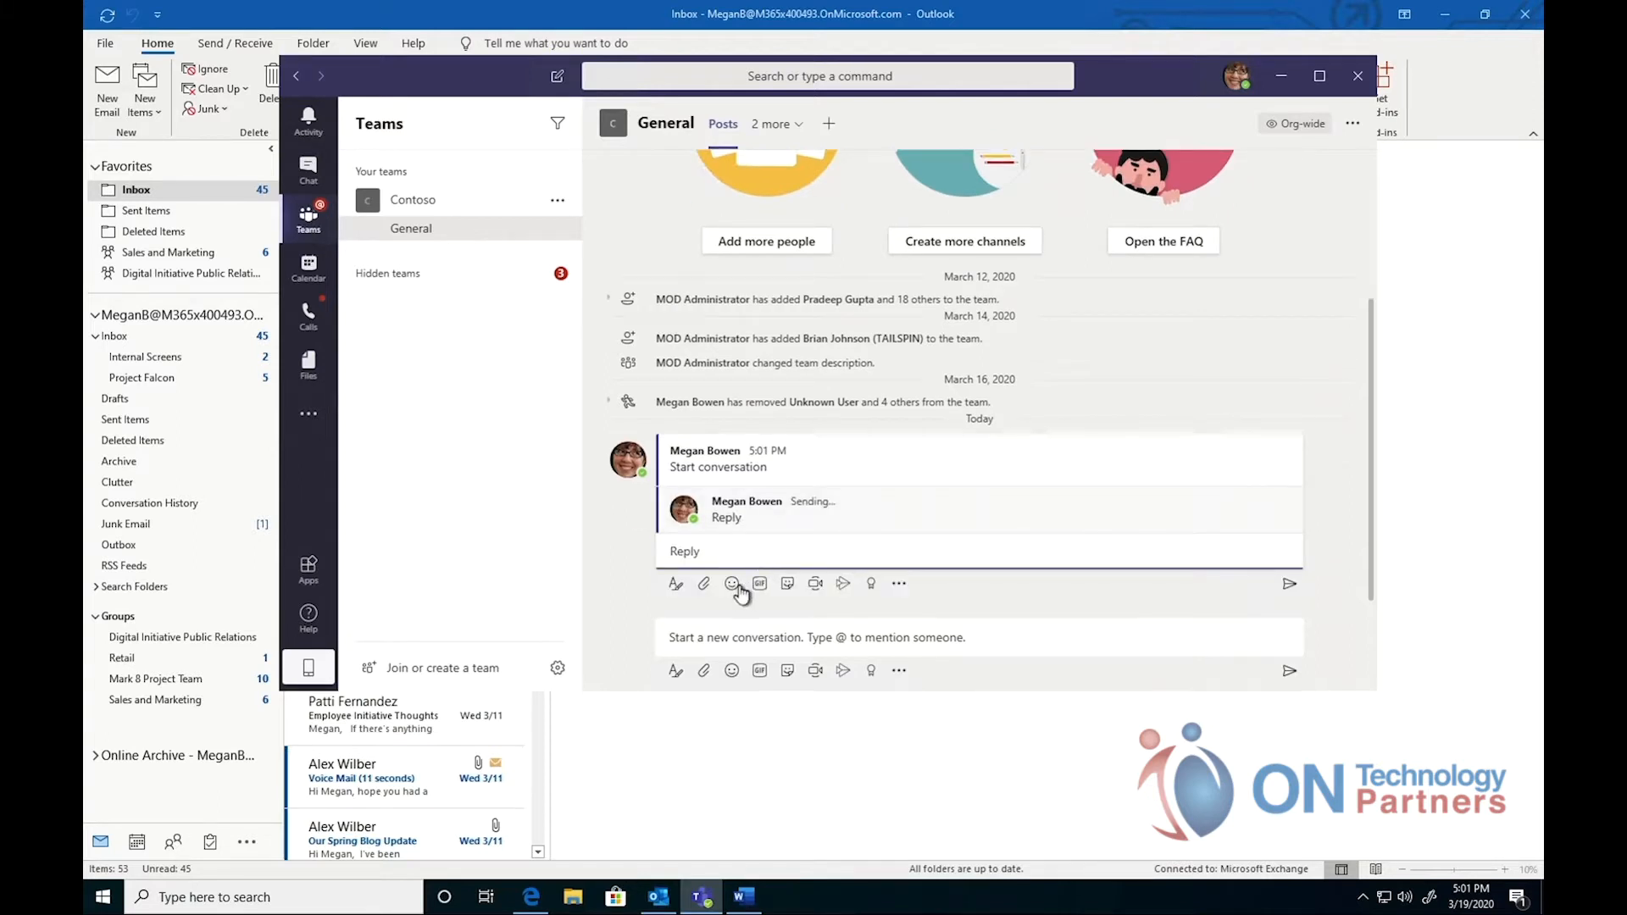
Search the GIFs for "fun" and post the "fun fun fun" GIF as a new conversation in the channel
left_click(758, 669)
type("tun")
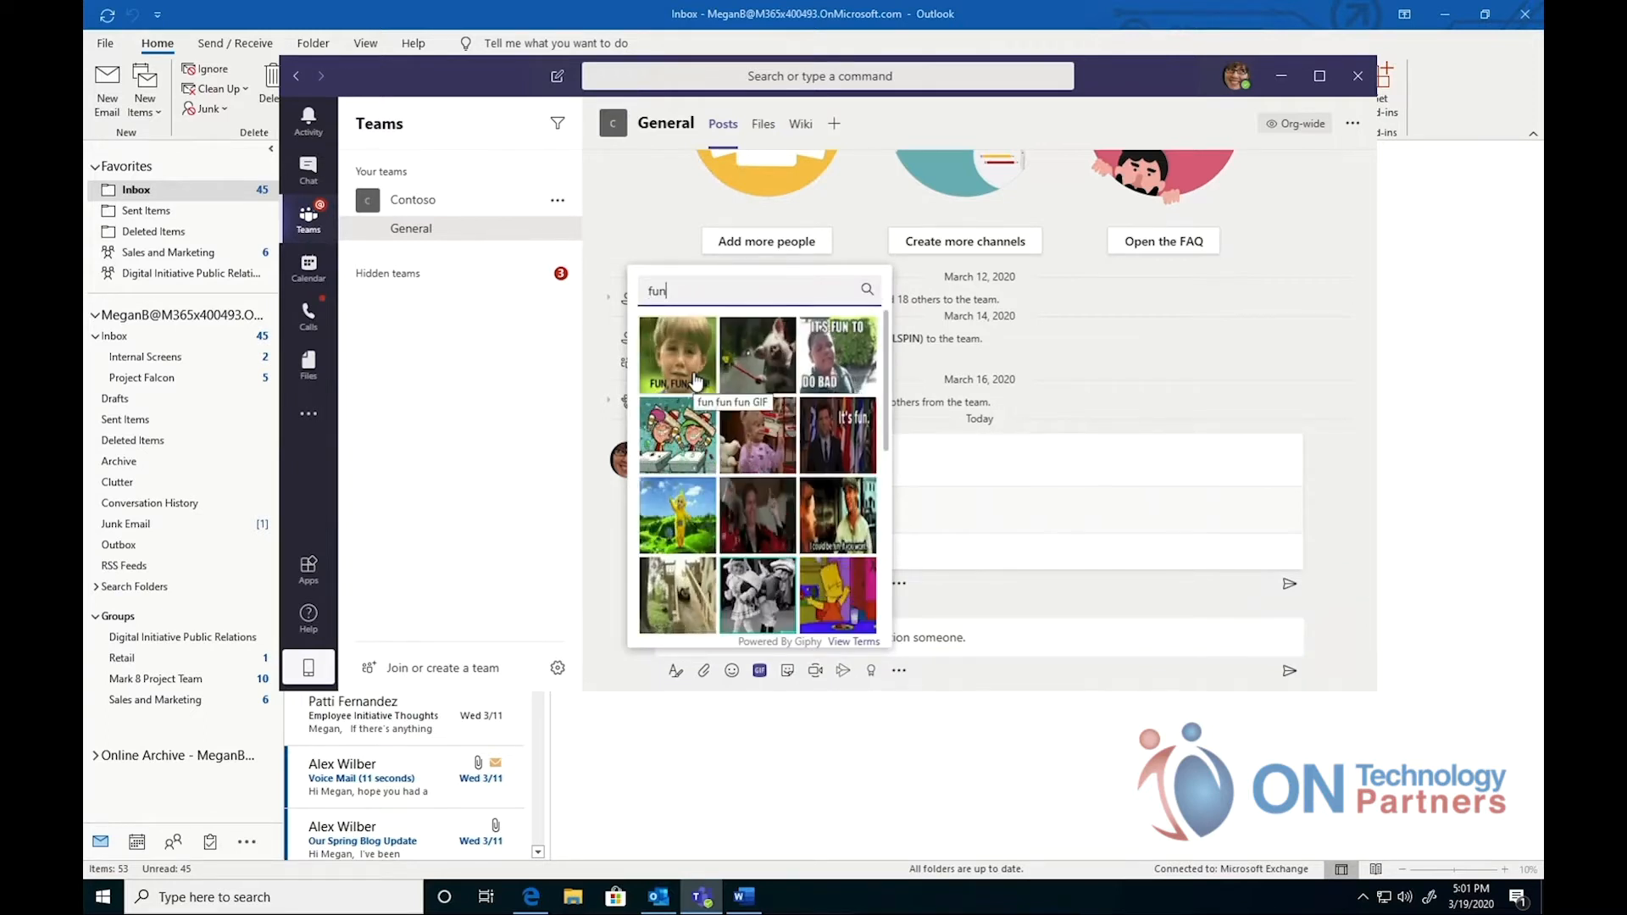
left_click(694, 379)
key("Return")
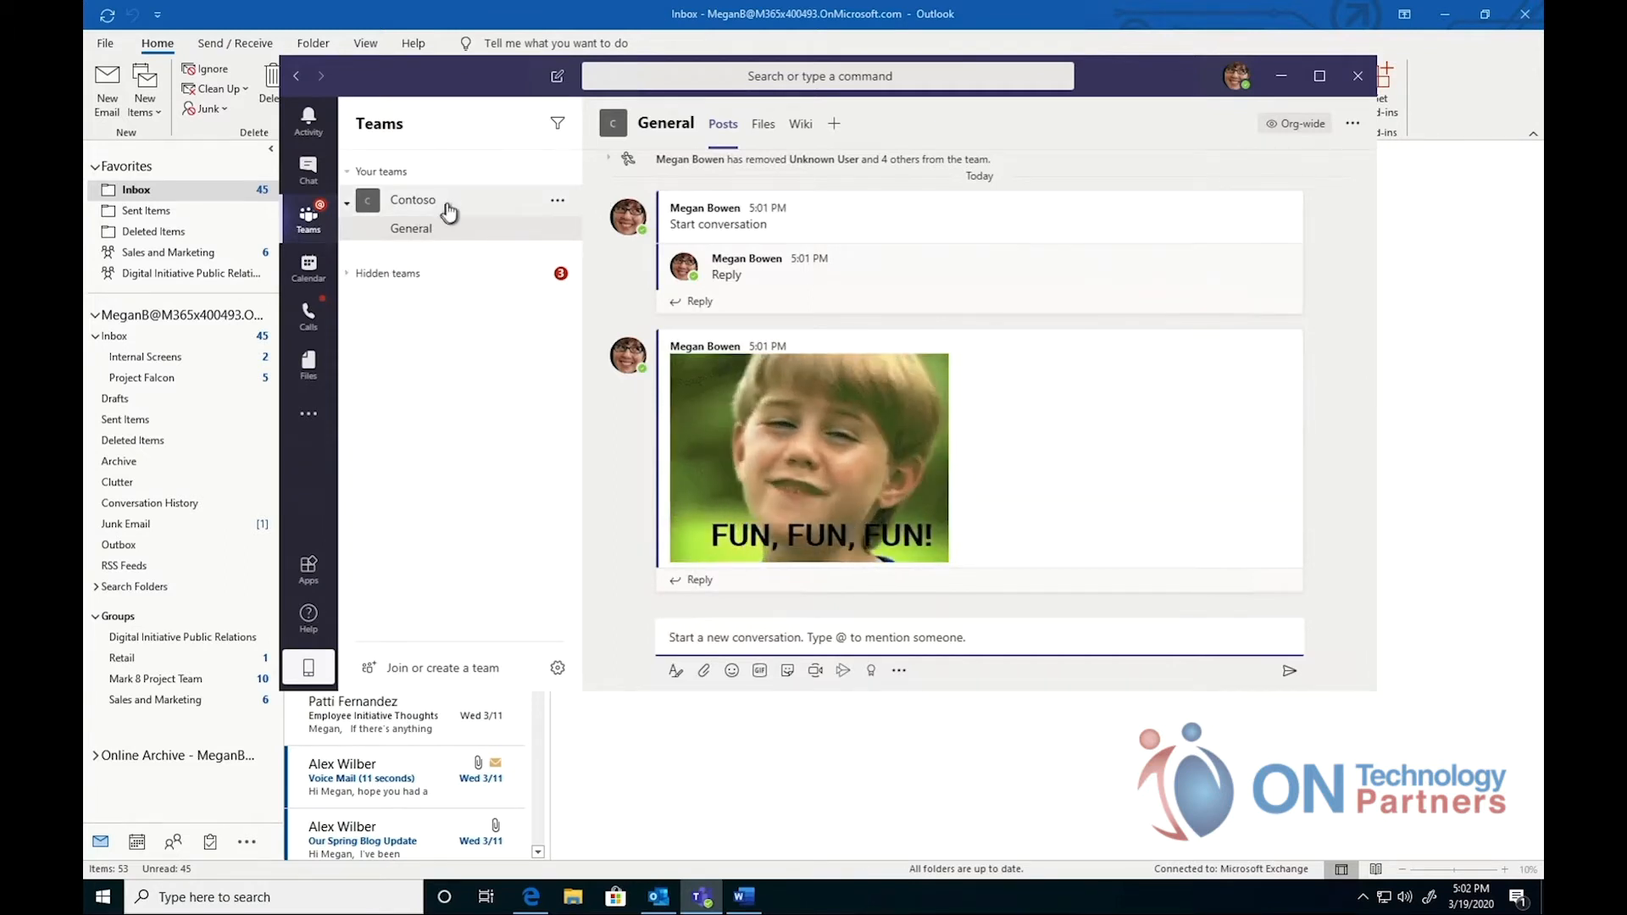
Expand the hidden teams and open the Design channel of the Mark 8 Project Team
left_click(354, 278)
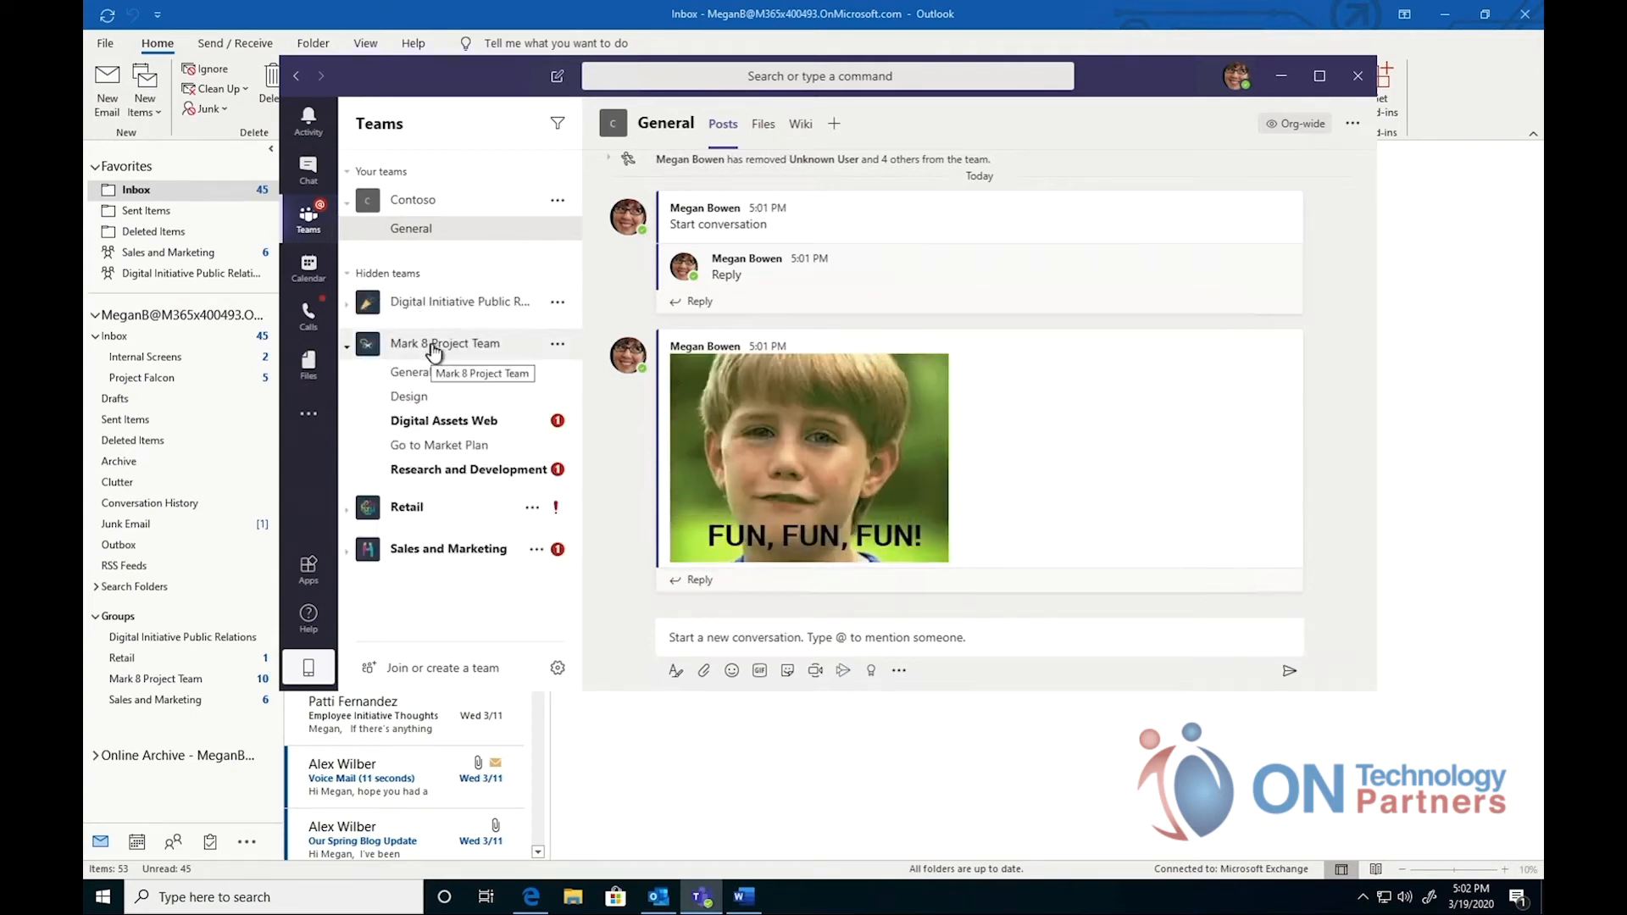
left_click(416, 372)
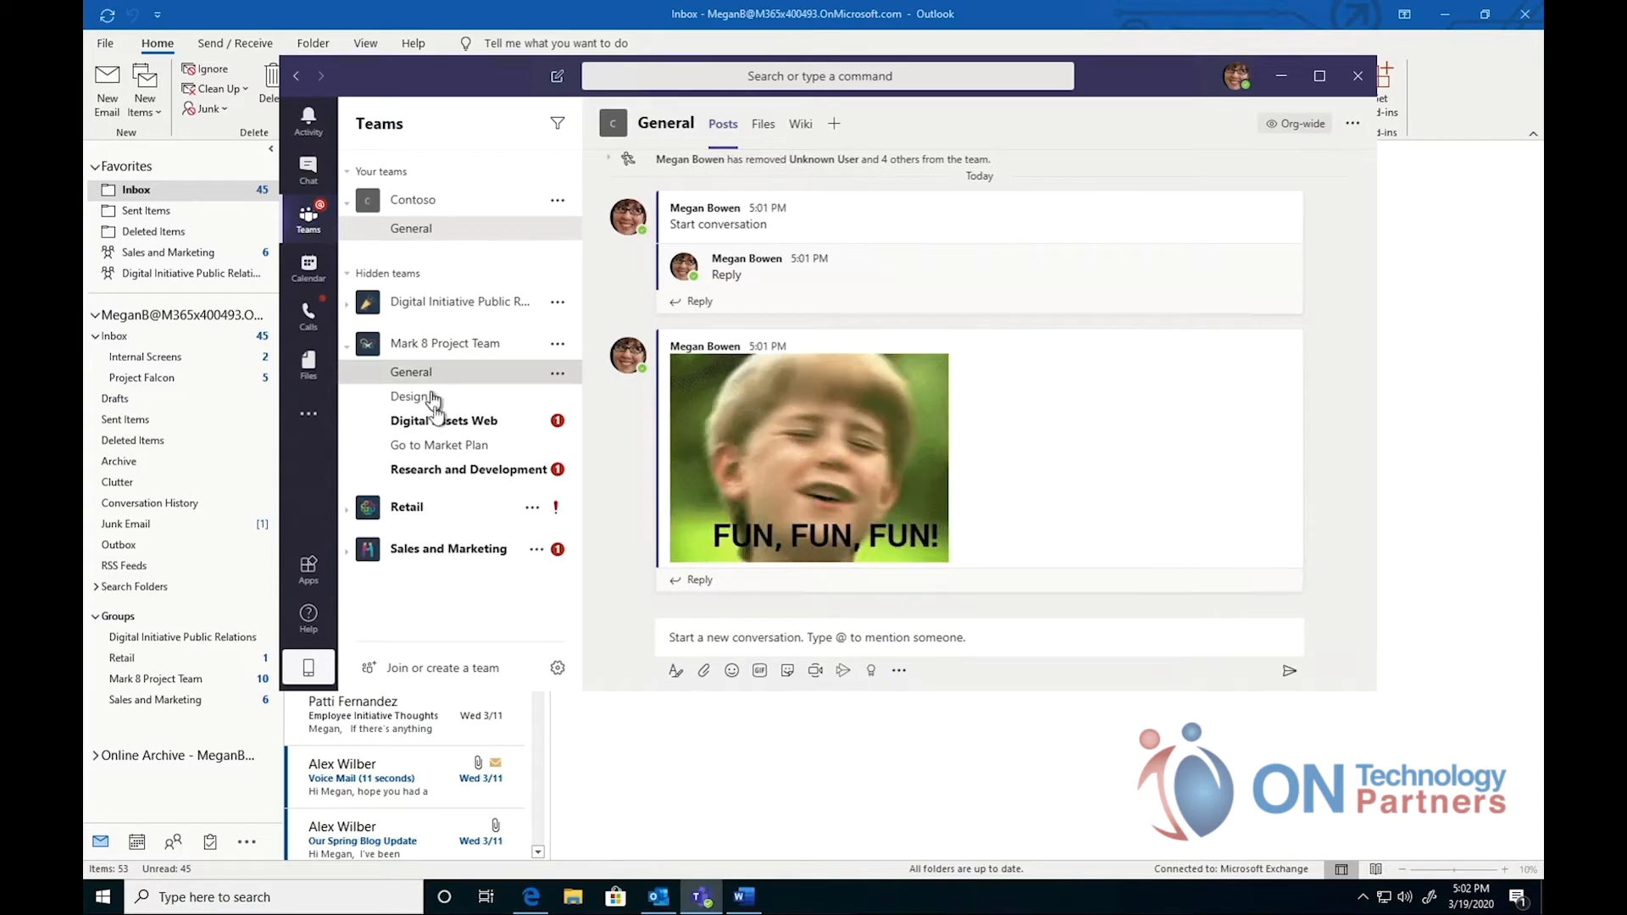
left_click(447, 397)
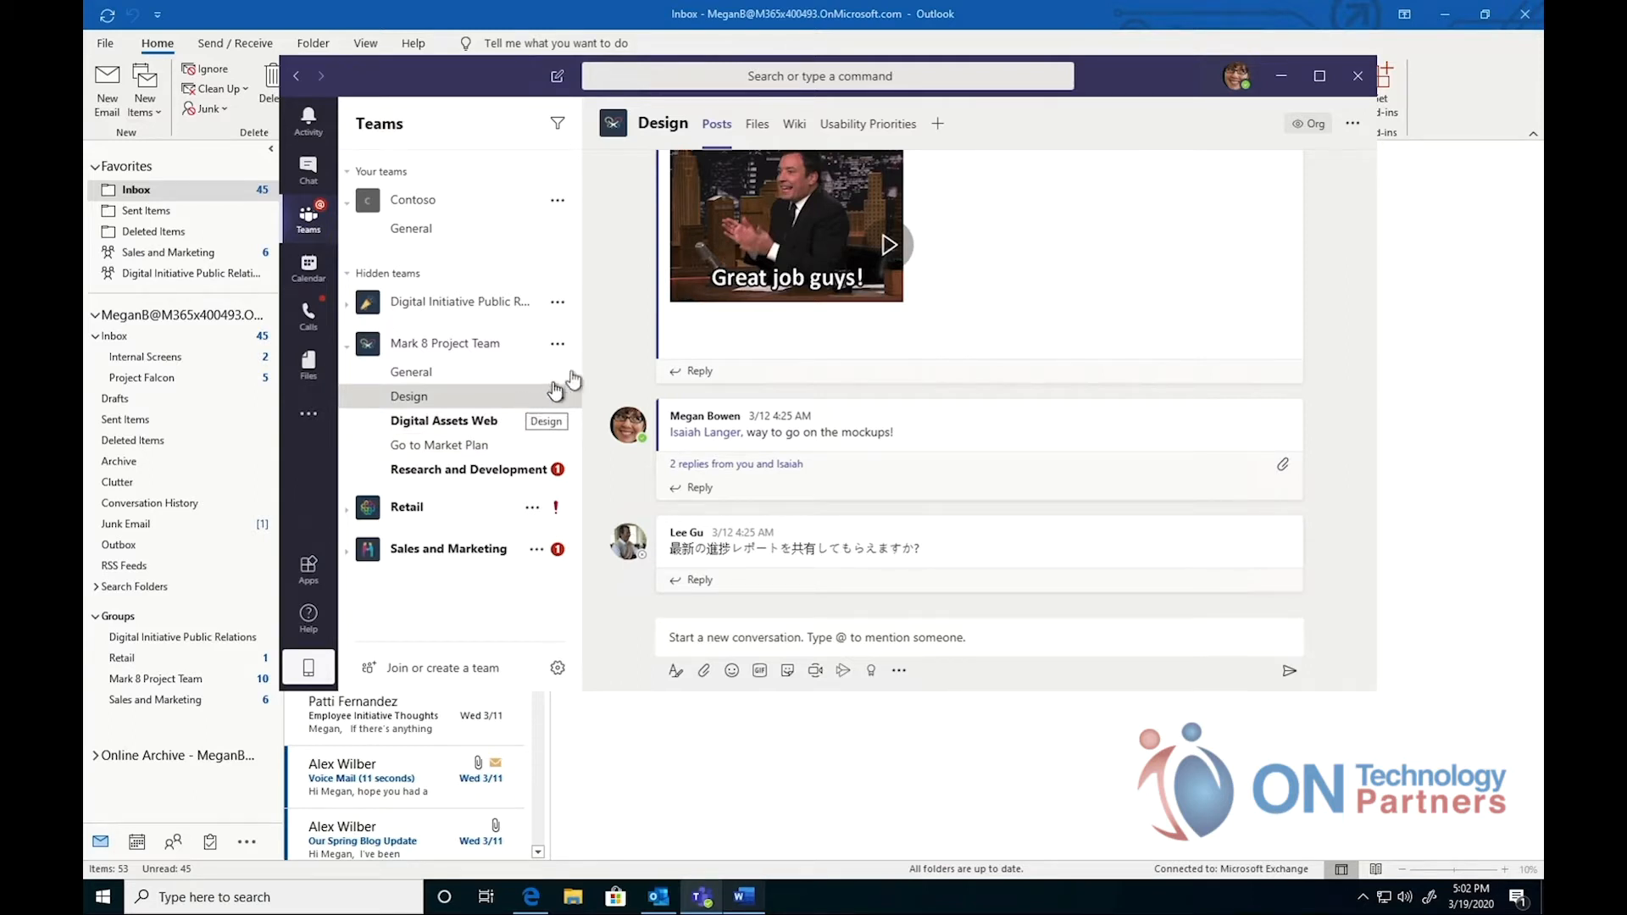
Open XT1050 Usability test 2.3.docx from the Design channel's files in Word and look through the document
left_click(763, 144)
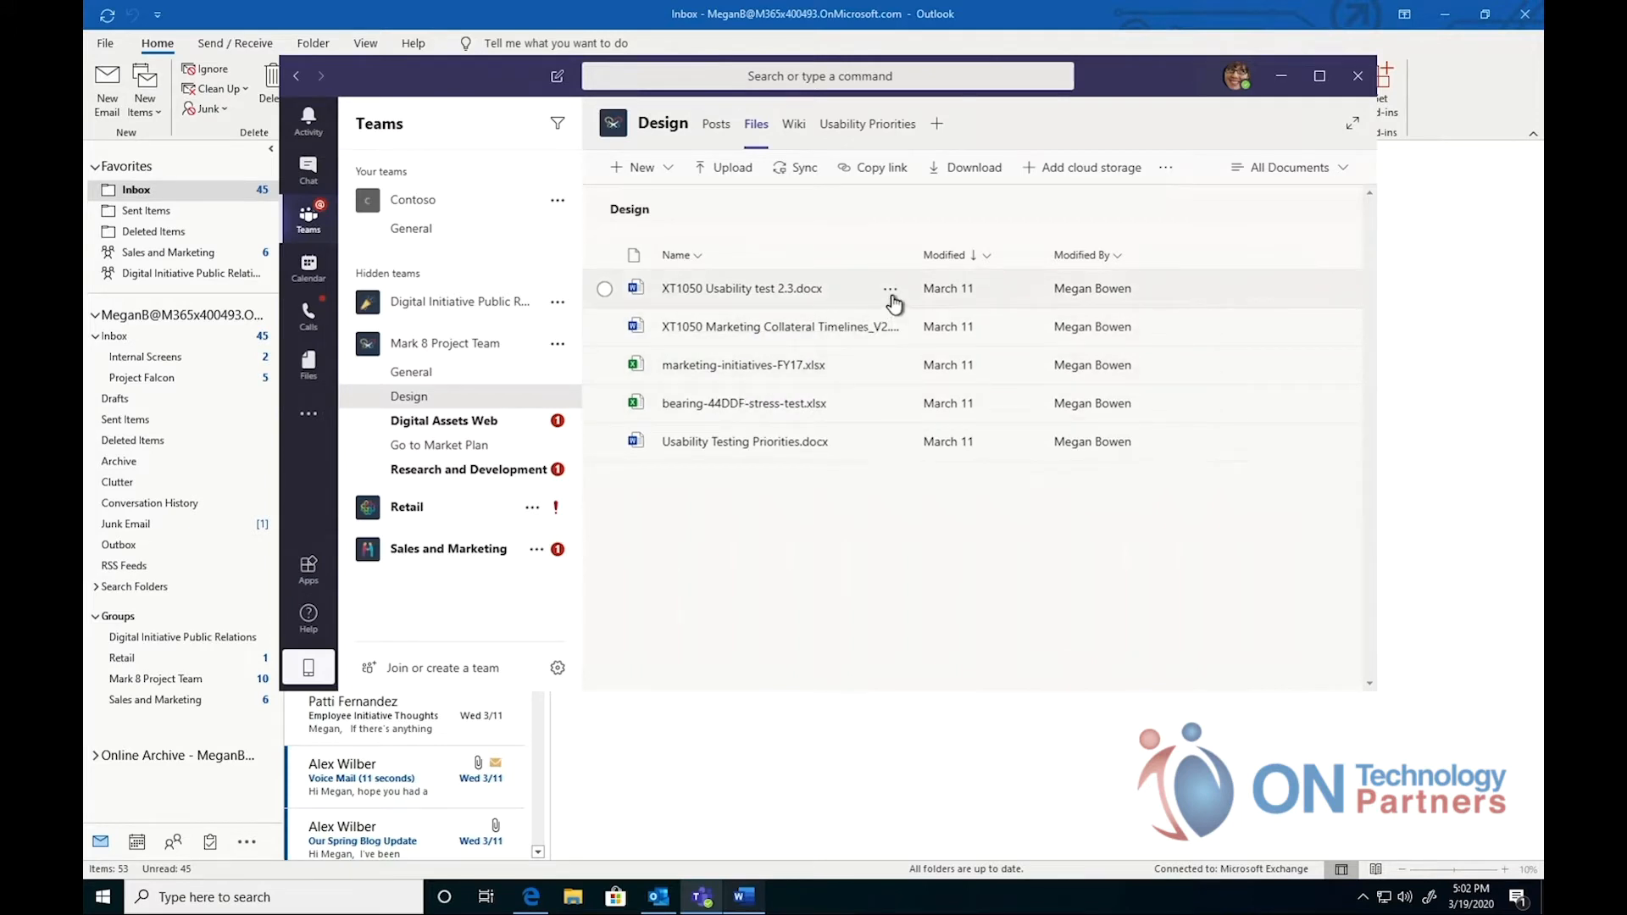
left_click(891, 293)
mouse_move(969, 298)
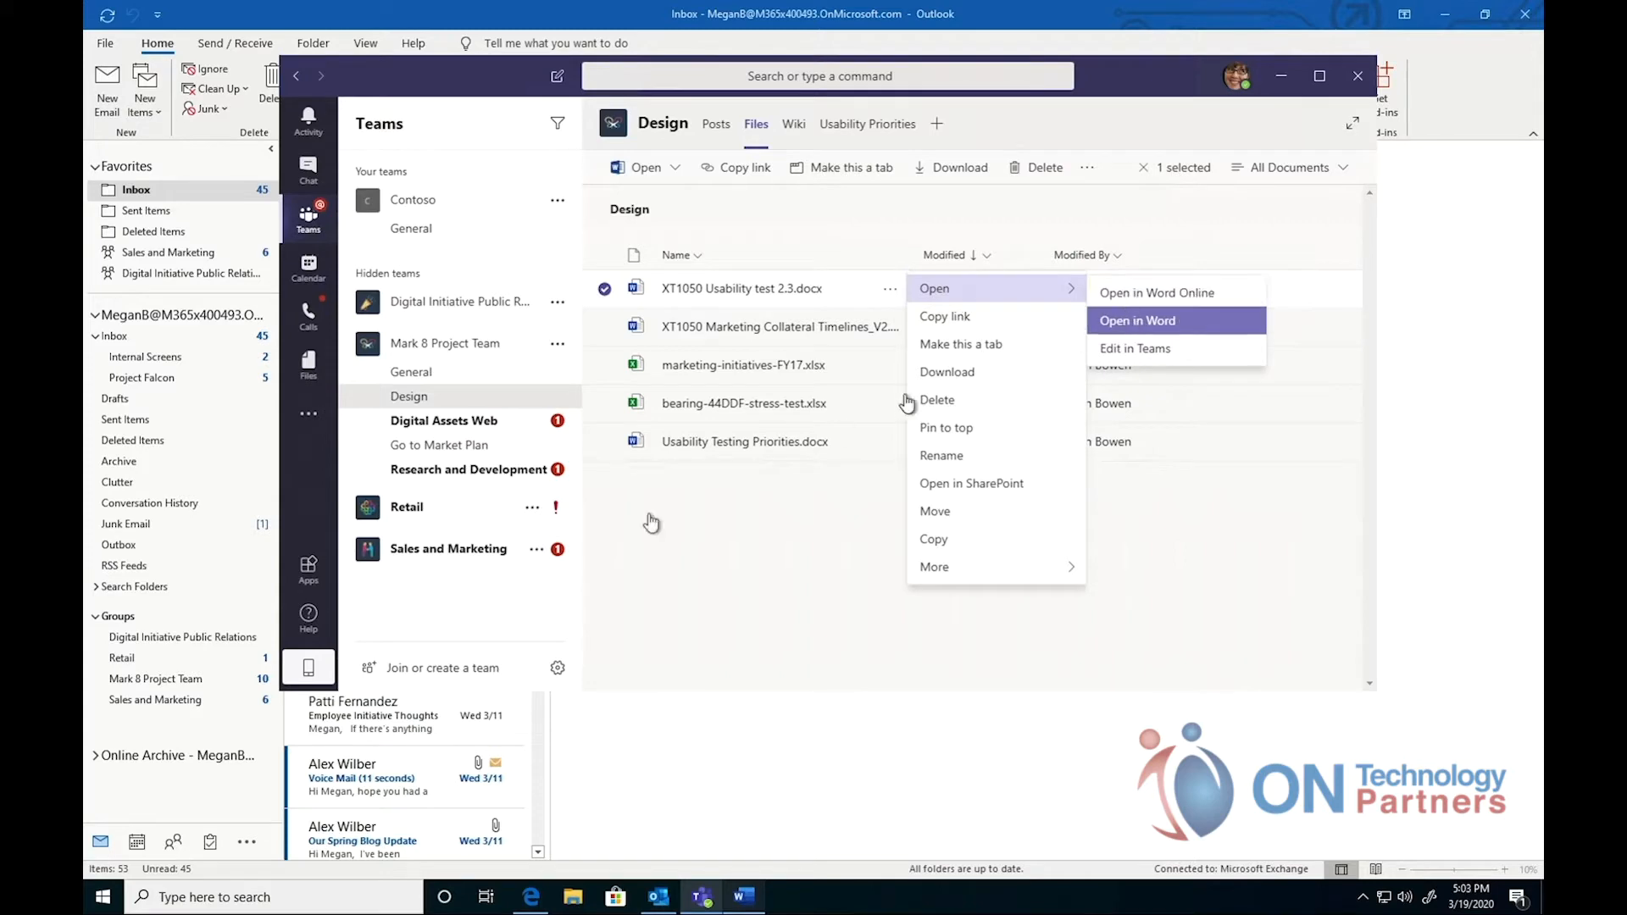
left_click(739, 895)
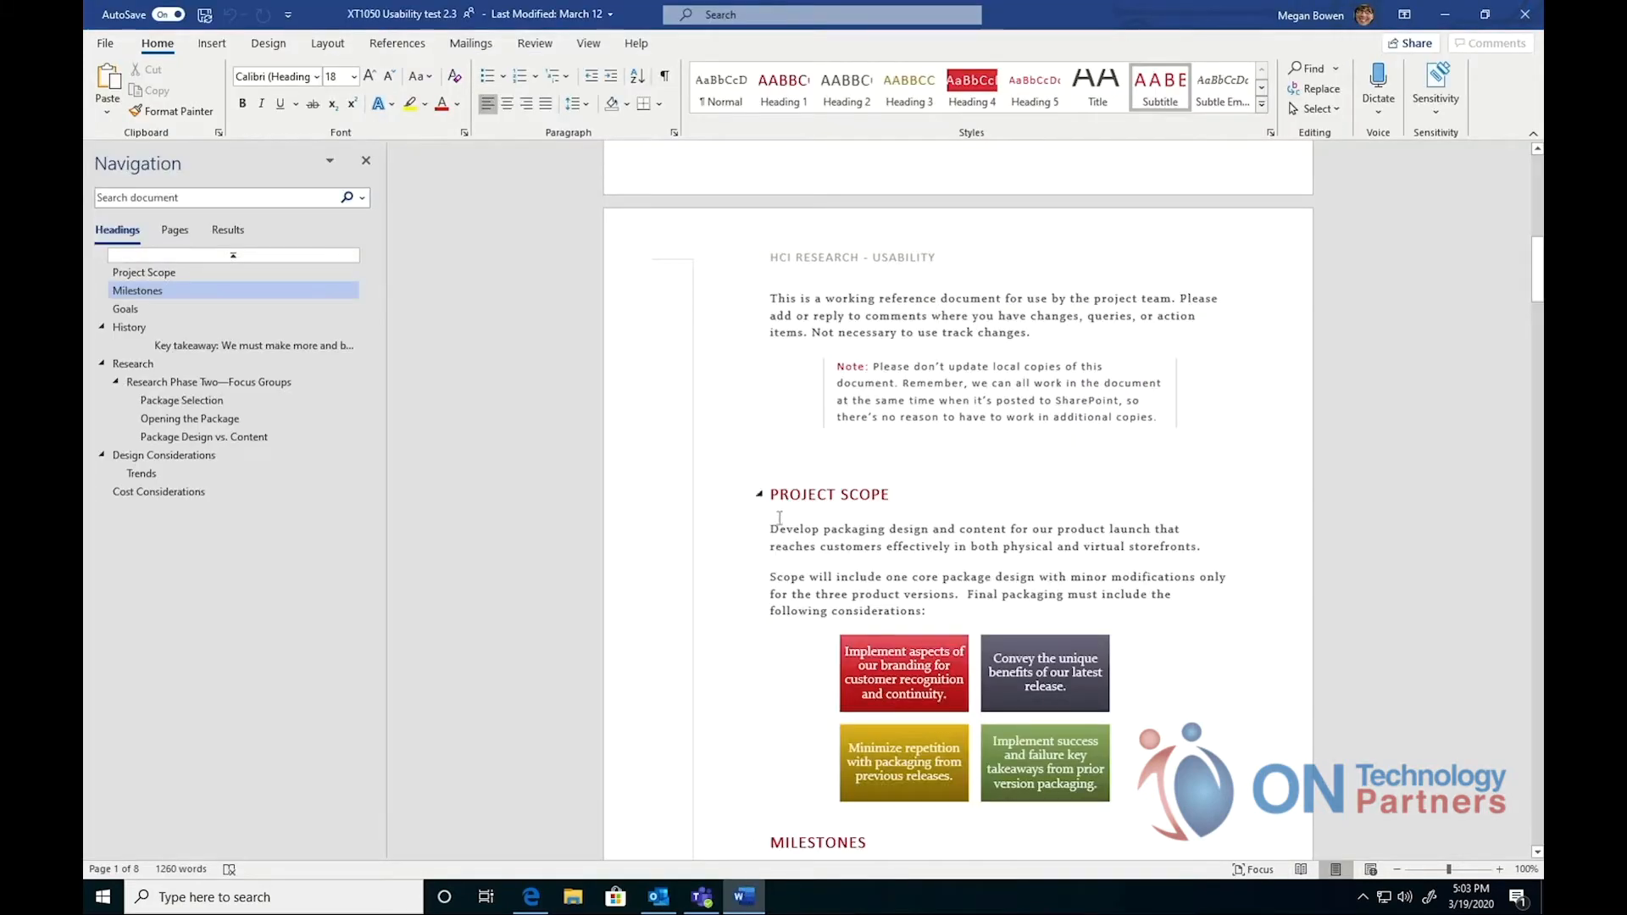
scroll(780, 519, "down", 15)
scroll(782, 513, "down", 5)
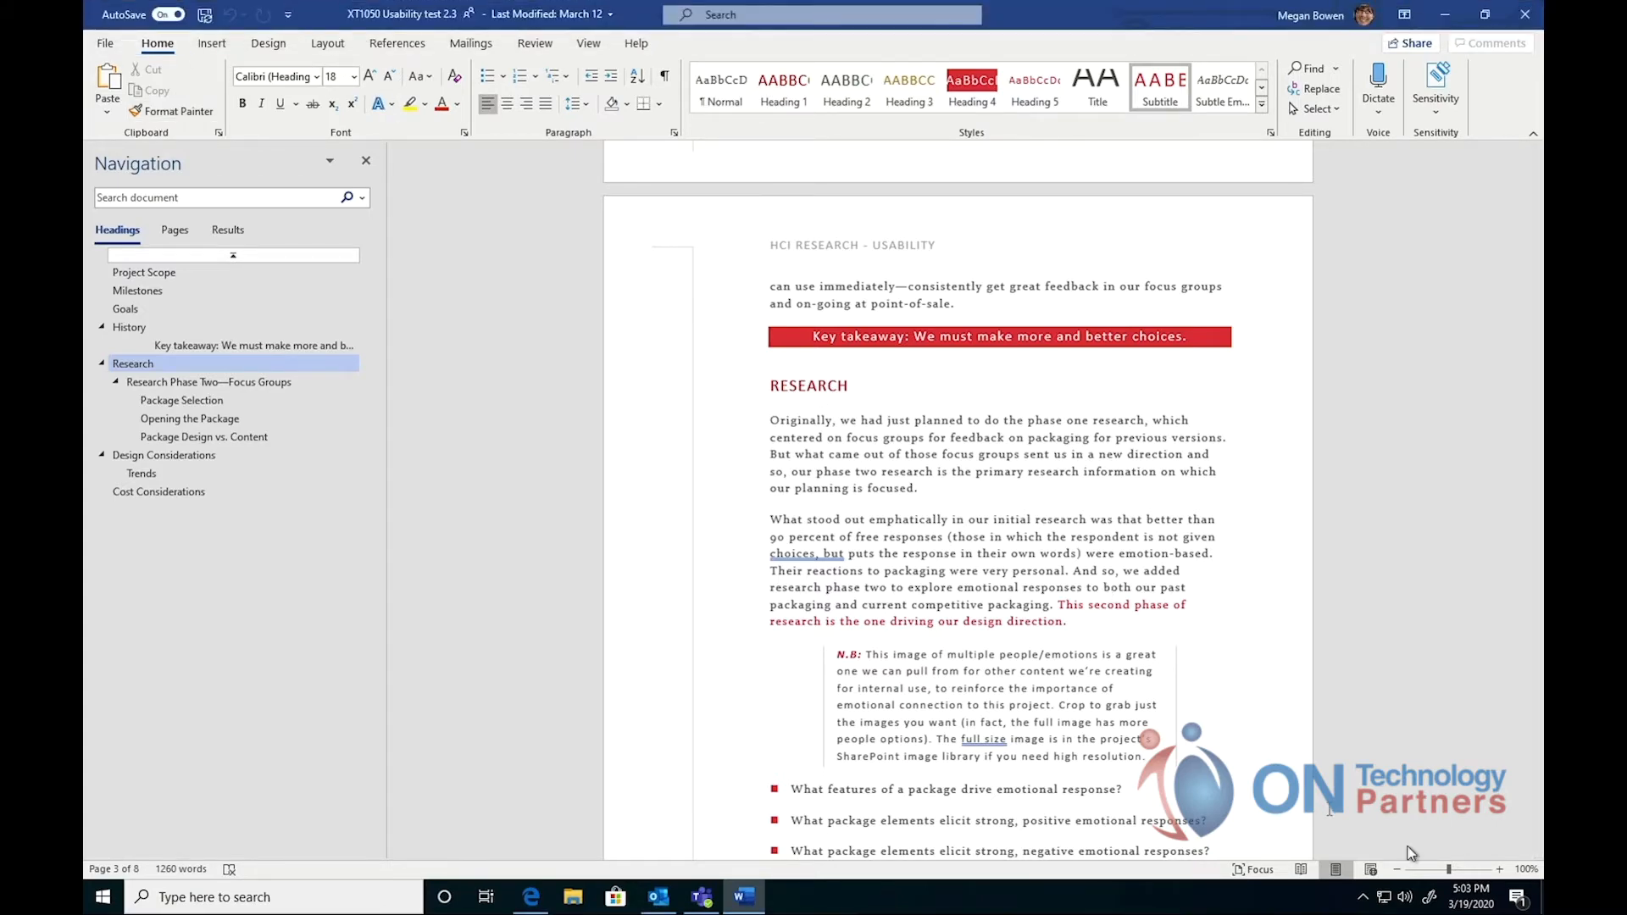
scroll(1315, 801, "up", 15)
scroll(1315, 801, "up", 15)
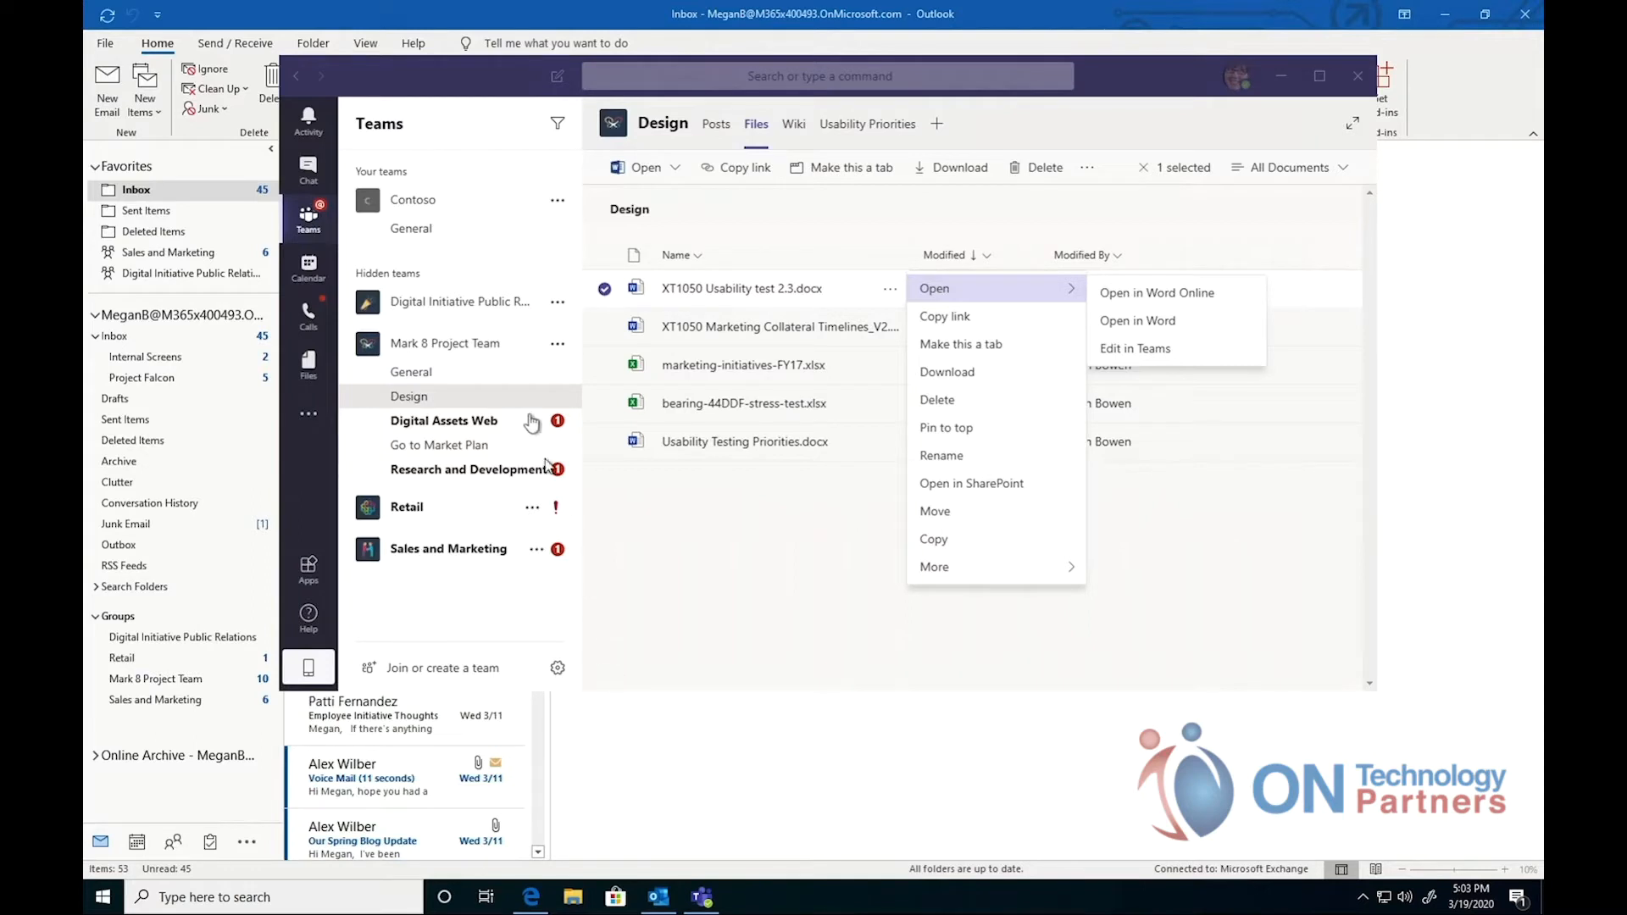
Go to the Mark 8 Project Team's General channel in Teams and start a new post of the Announcement type
left_click(480, 327)
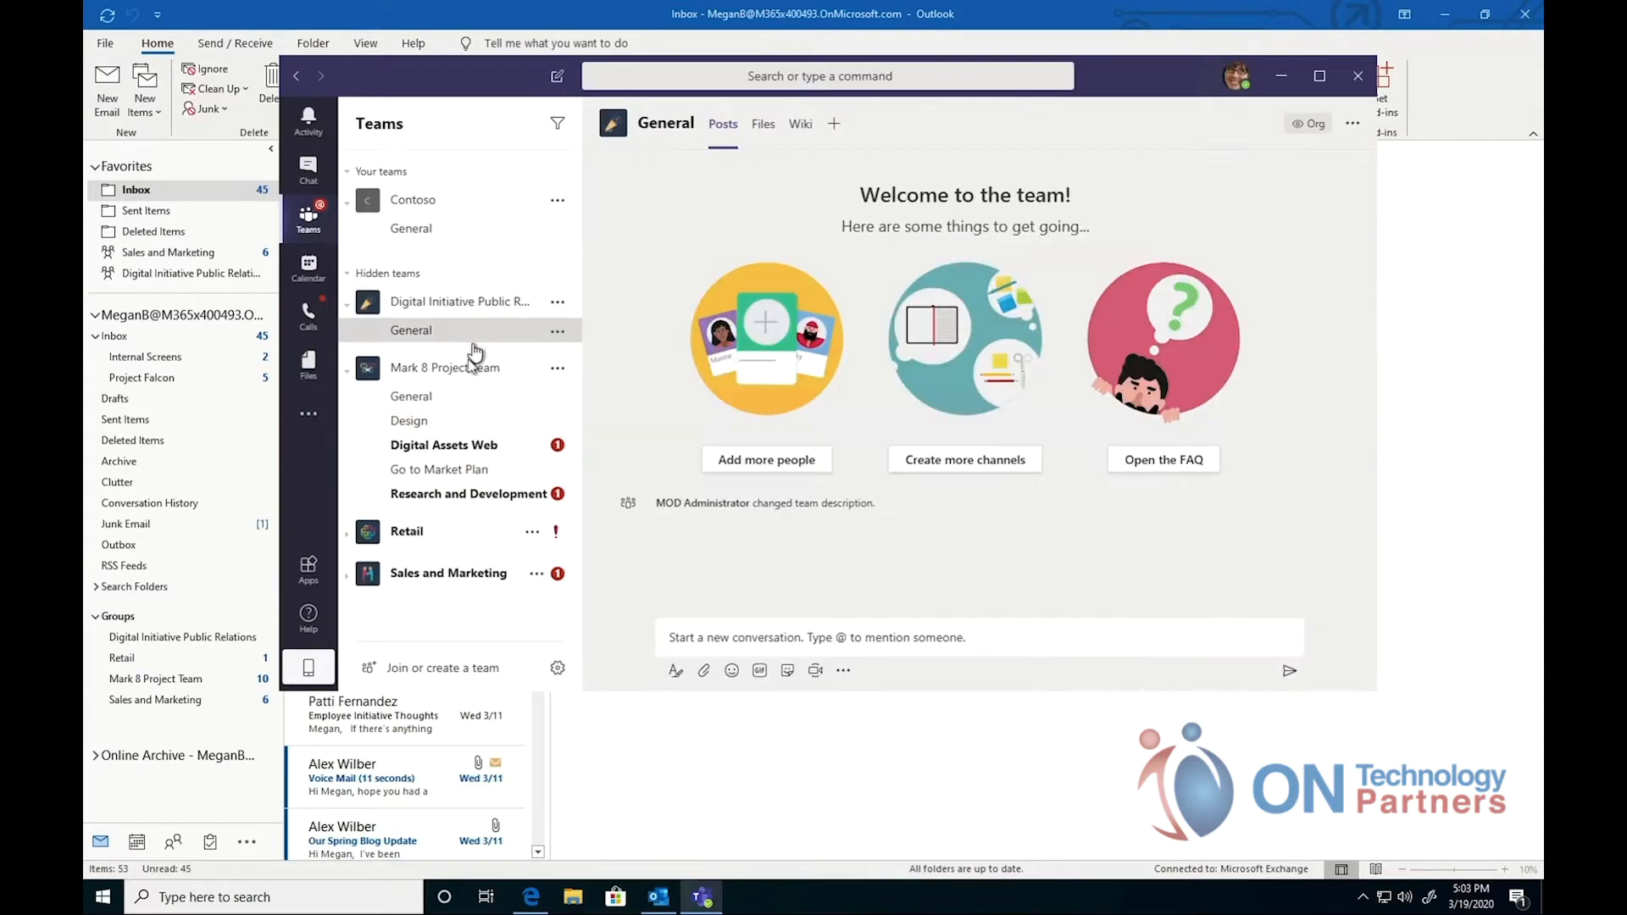
left_click(457, 400)
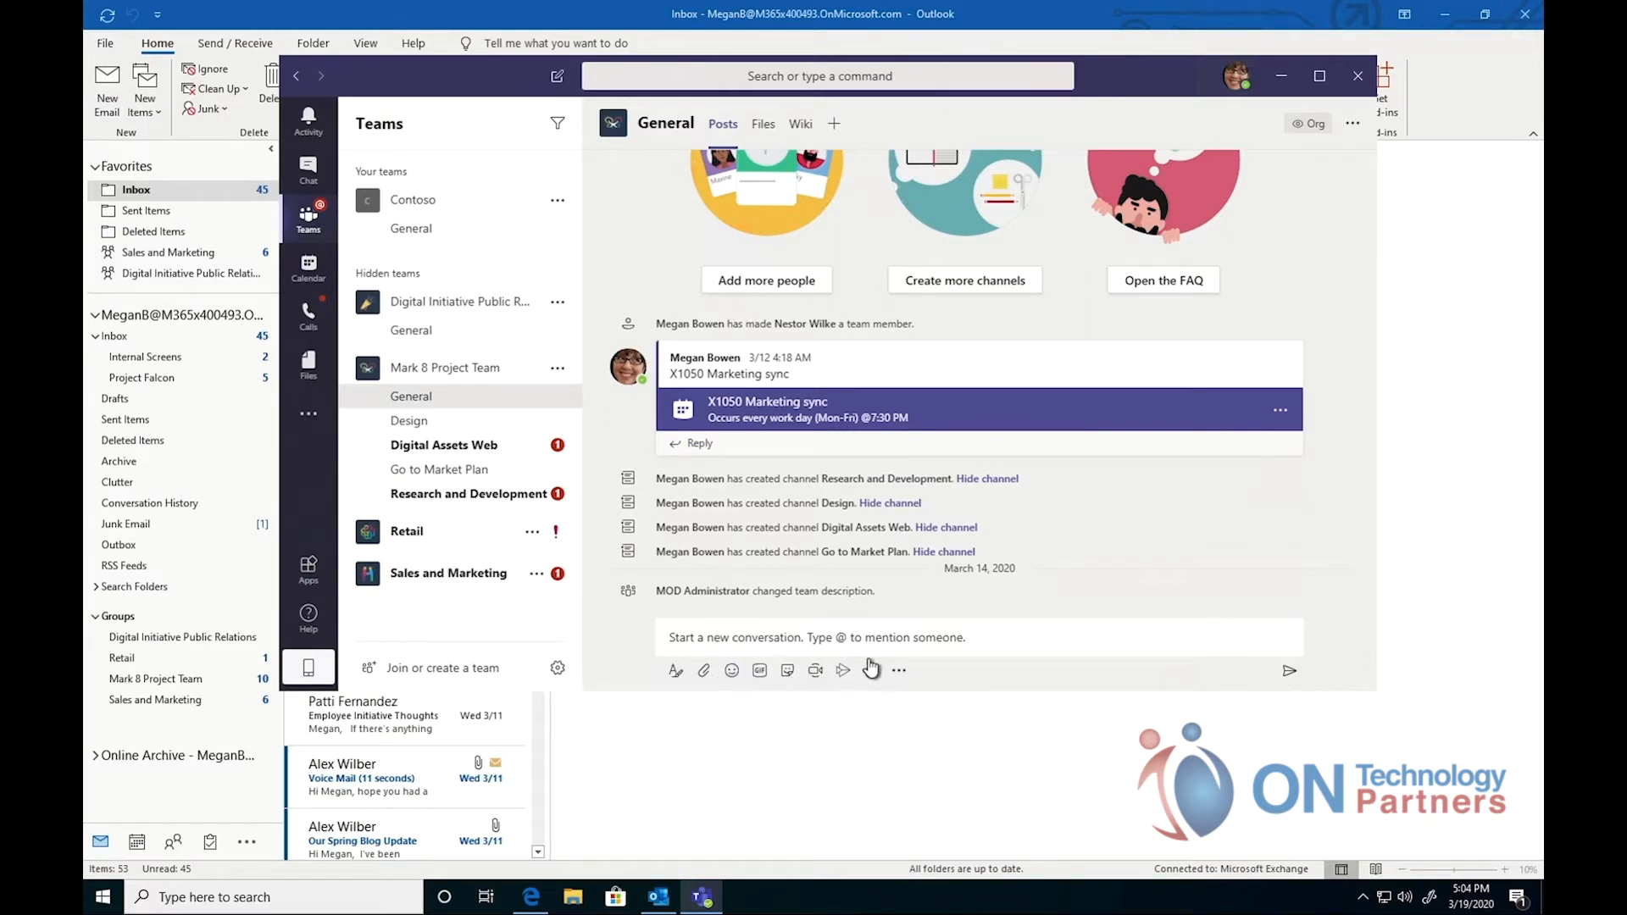
left_click(675, 671)
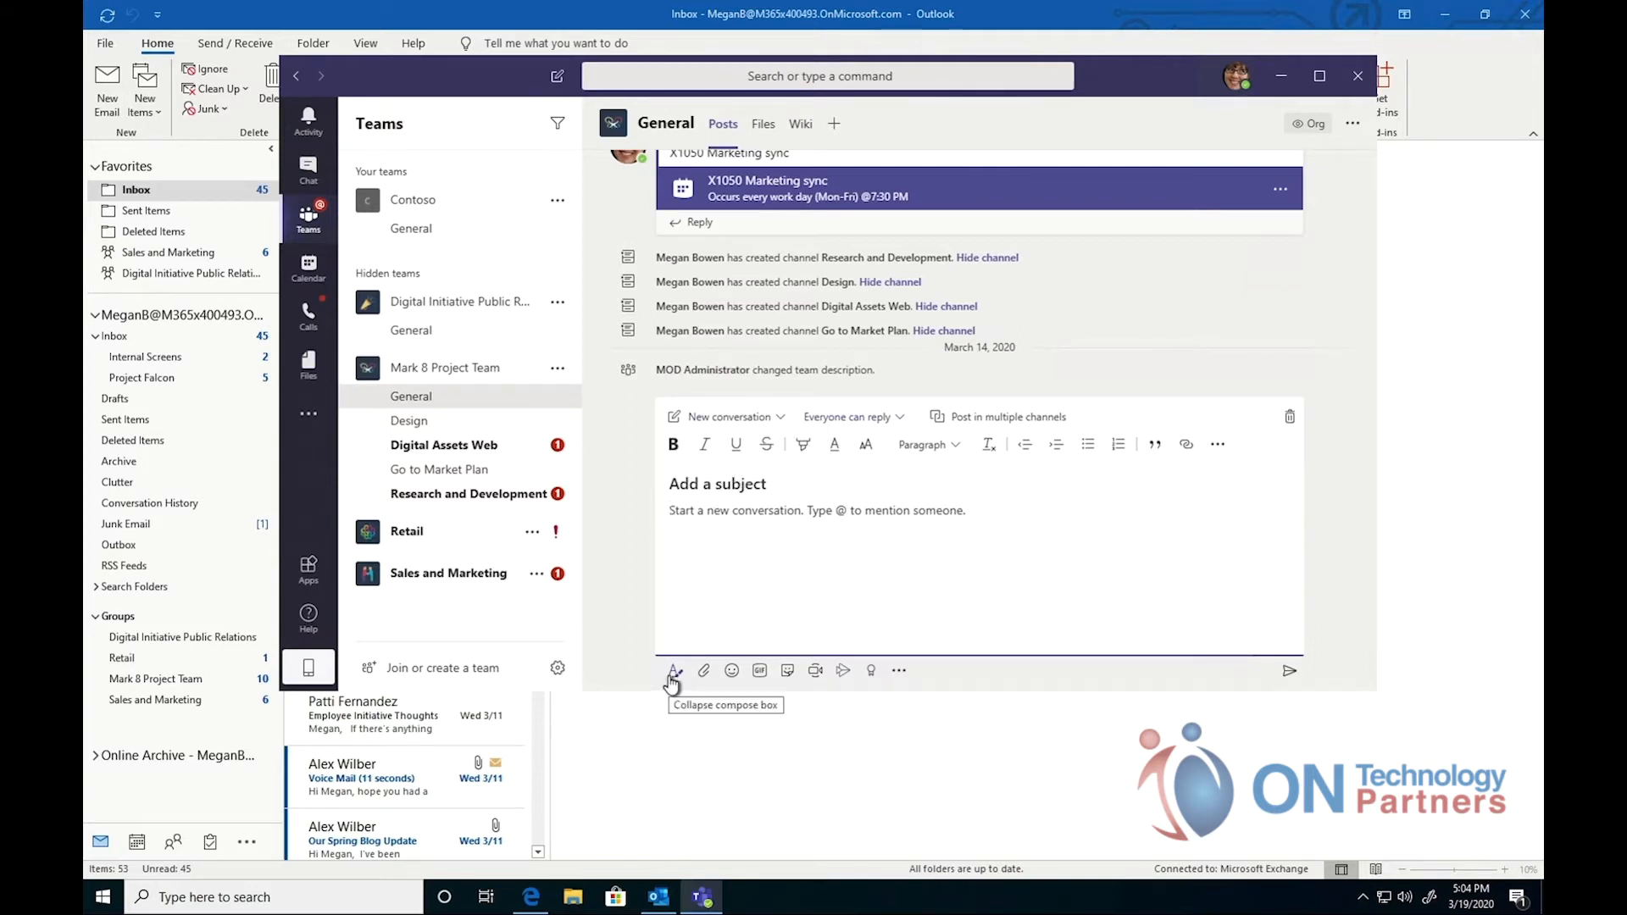
left_click(767, 417)
left_click(741, 480)
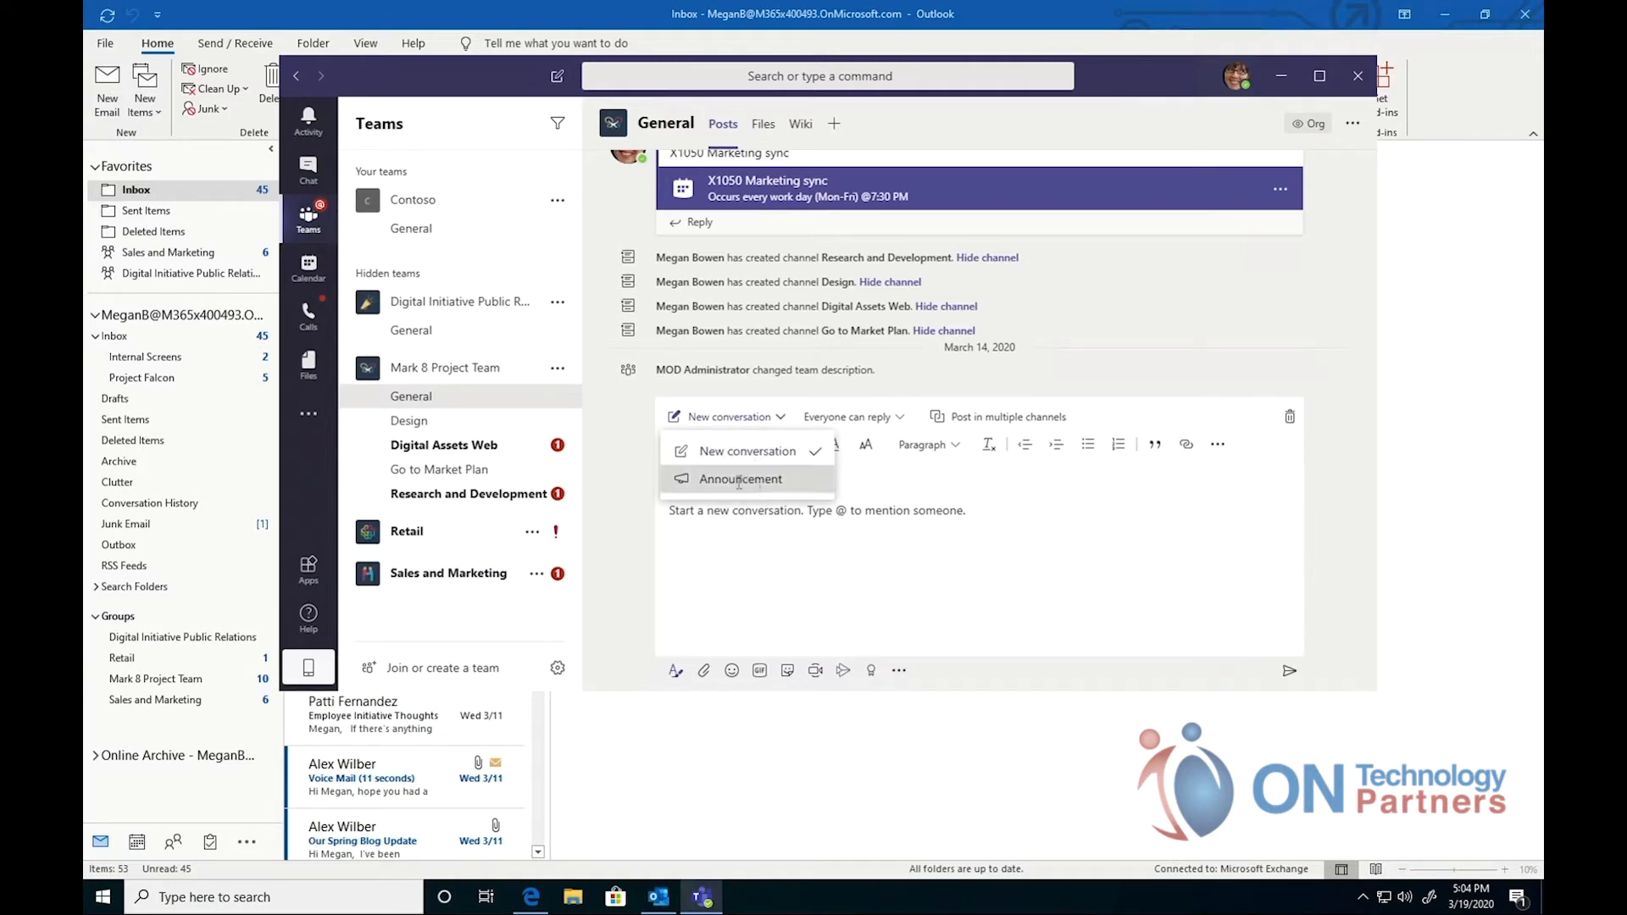
Give the announcement the headline "We're working from home" and the body "Working from home habits will be shared by HR"
type("We're working from home")
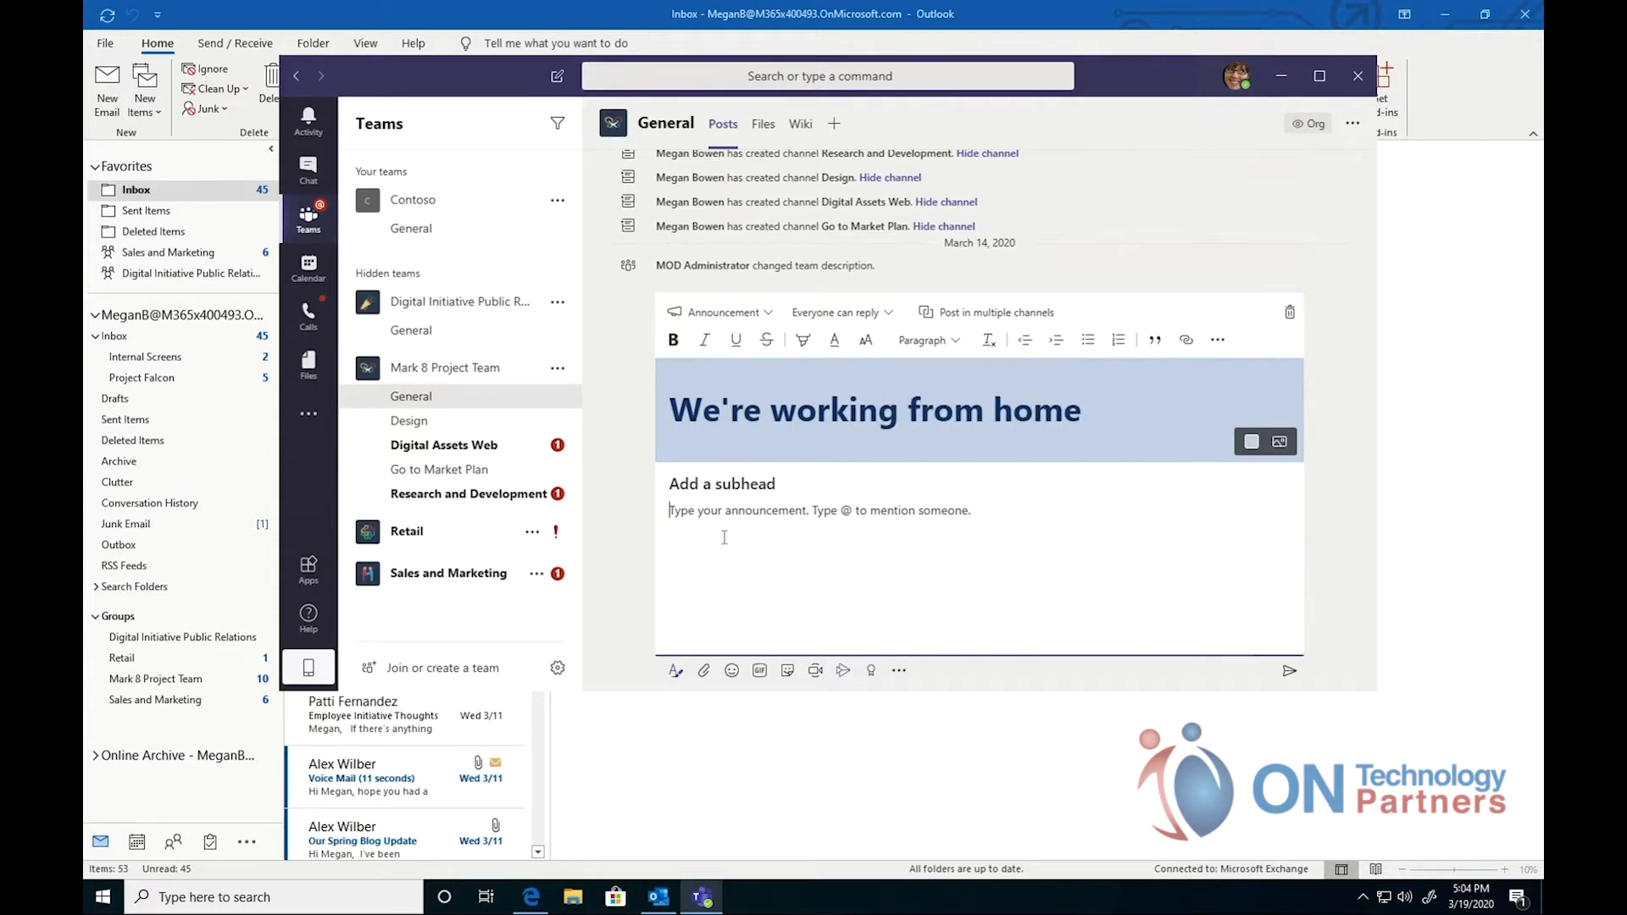
type("Working from hom")
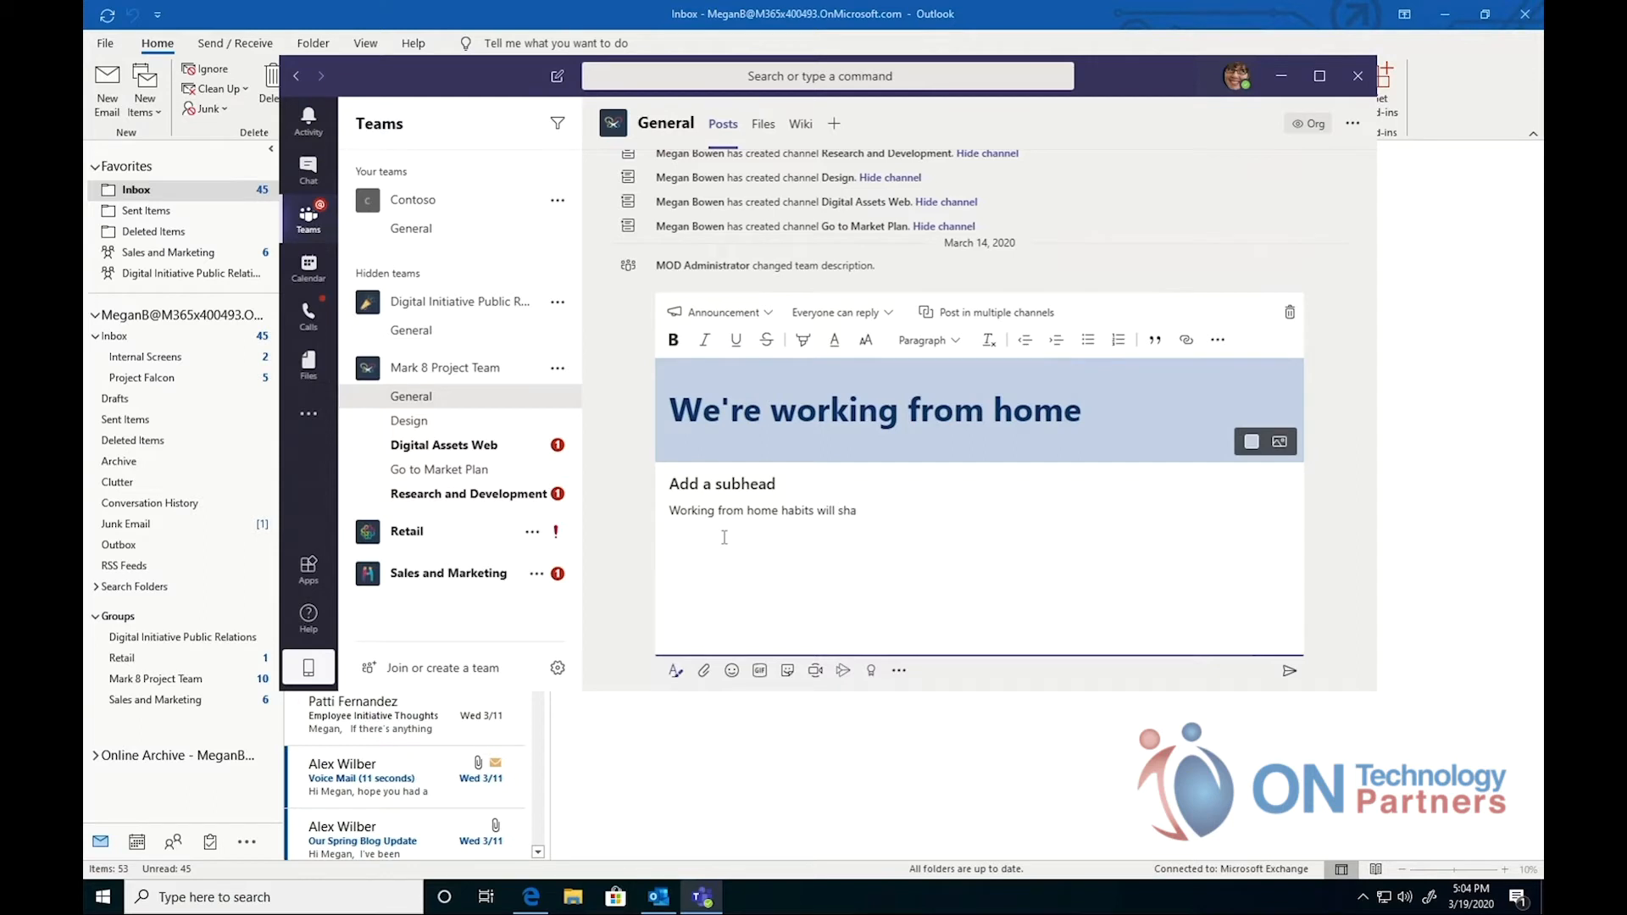
type("e habits will be shared by HR")
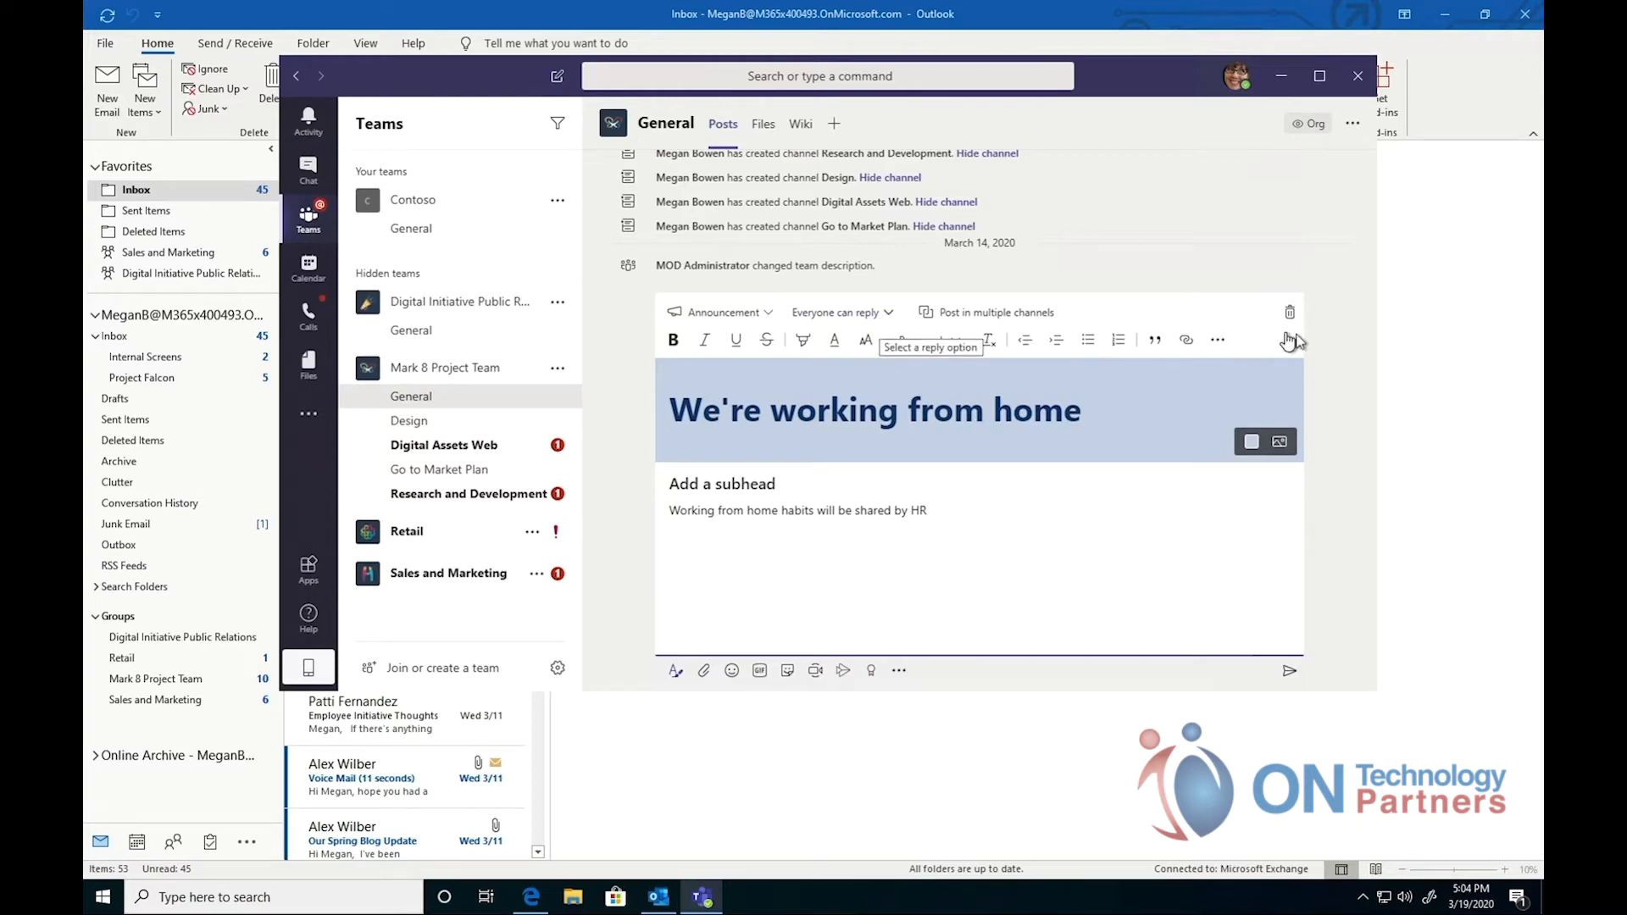
Mark the announcement as important and restrict its replies to "You and moderators can reply"
left_click(1217, 341)
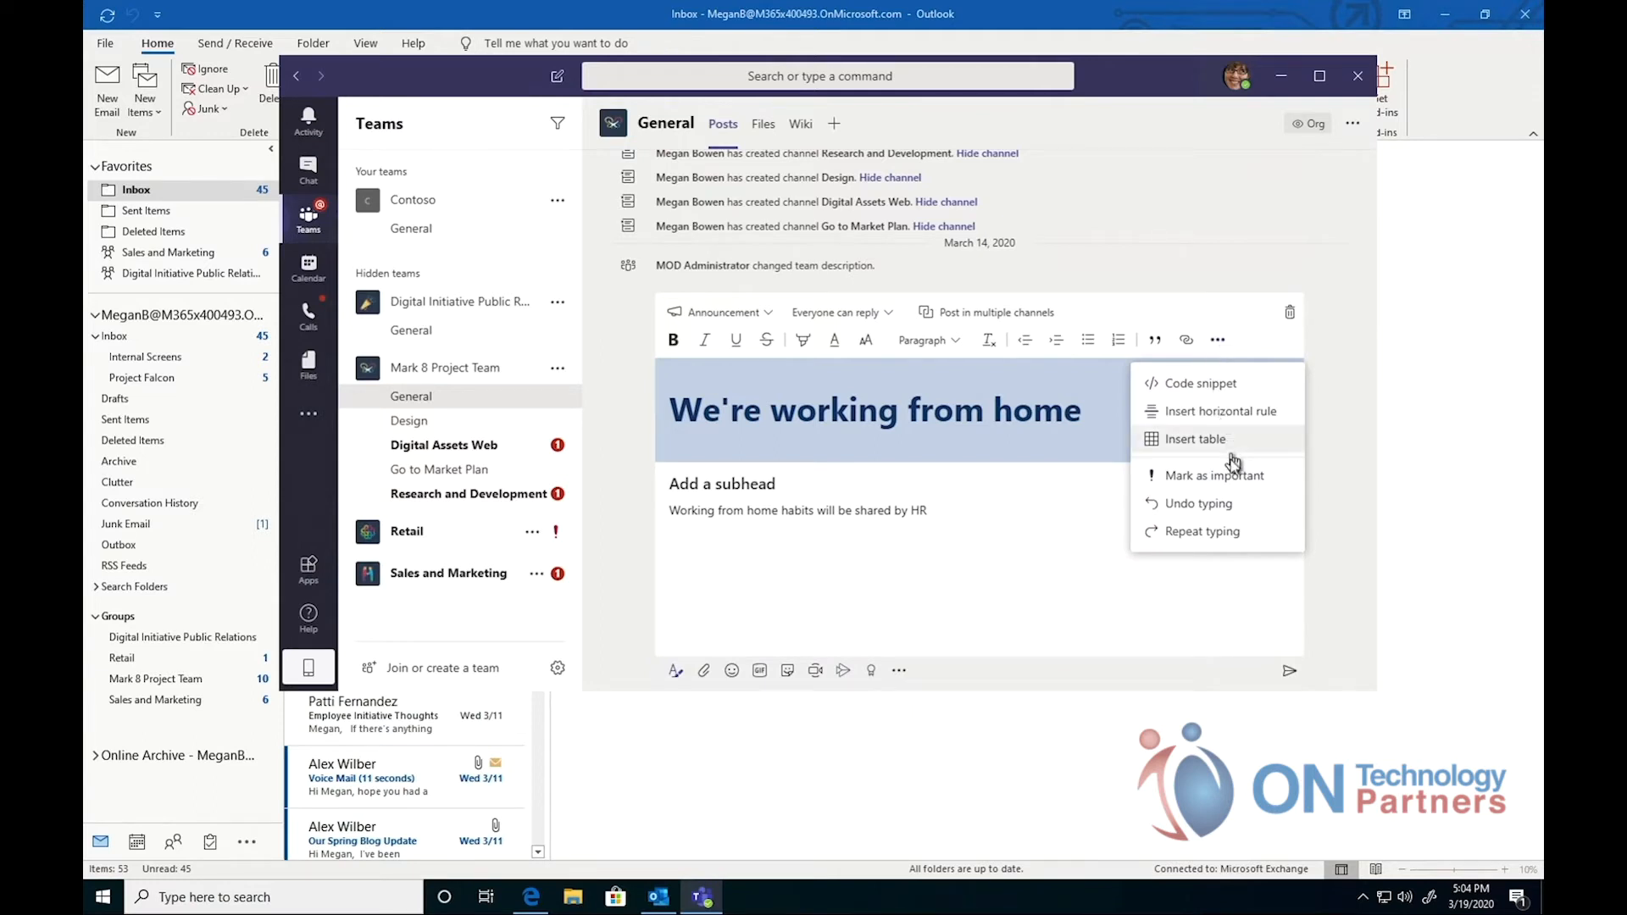
left_click(1220, 475)
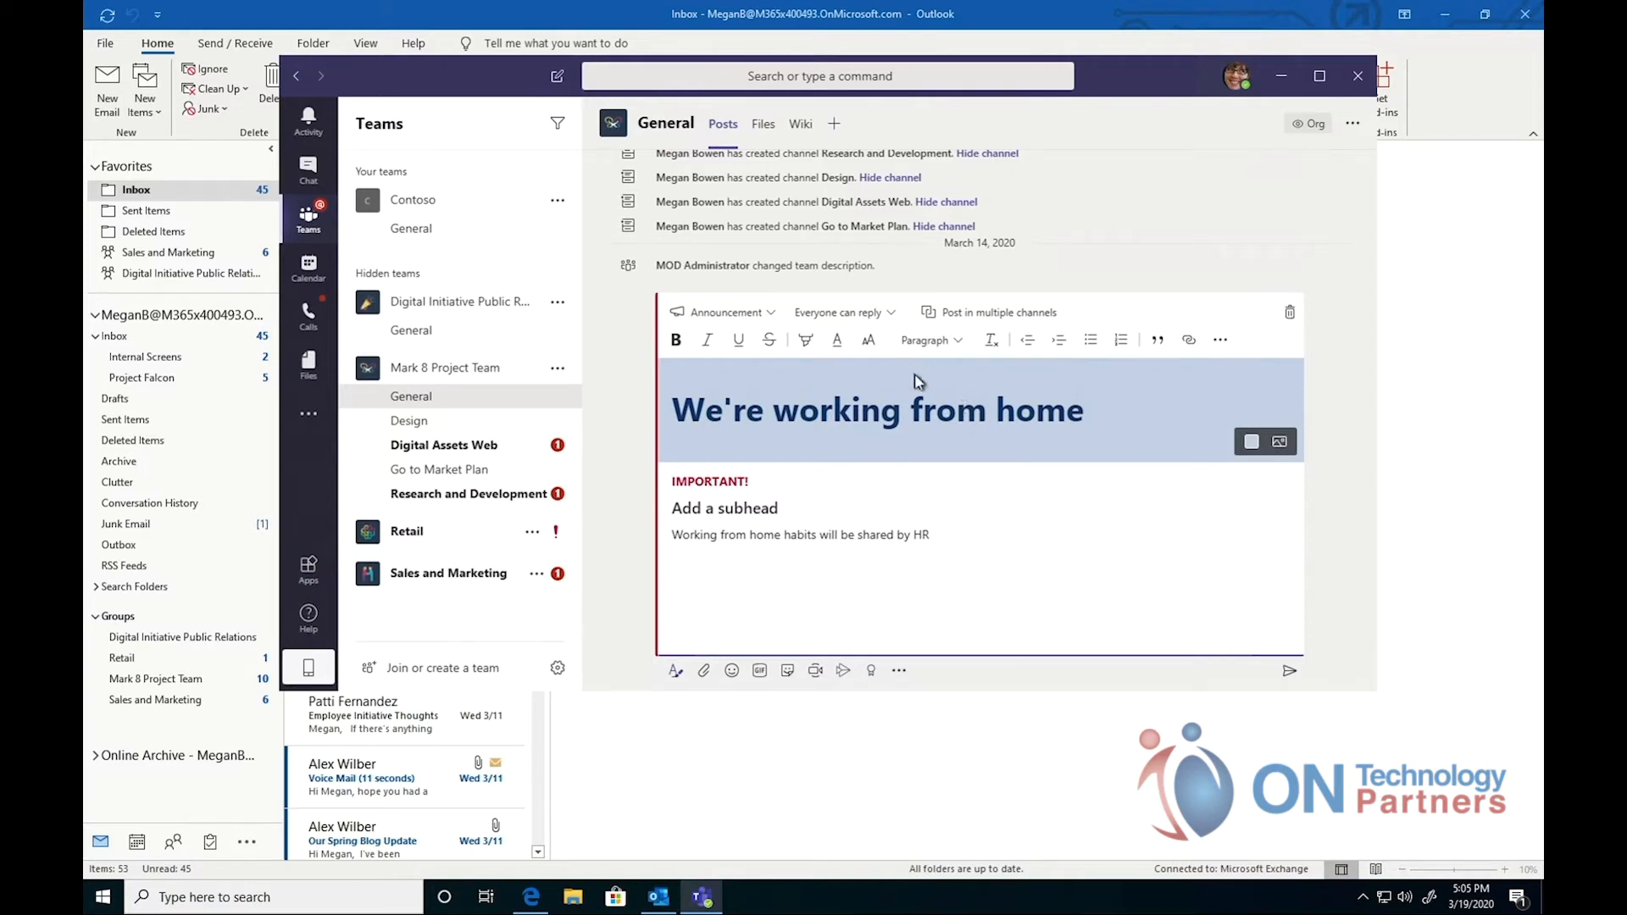
left_click(888, 313)
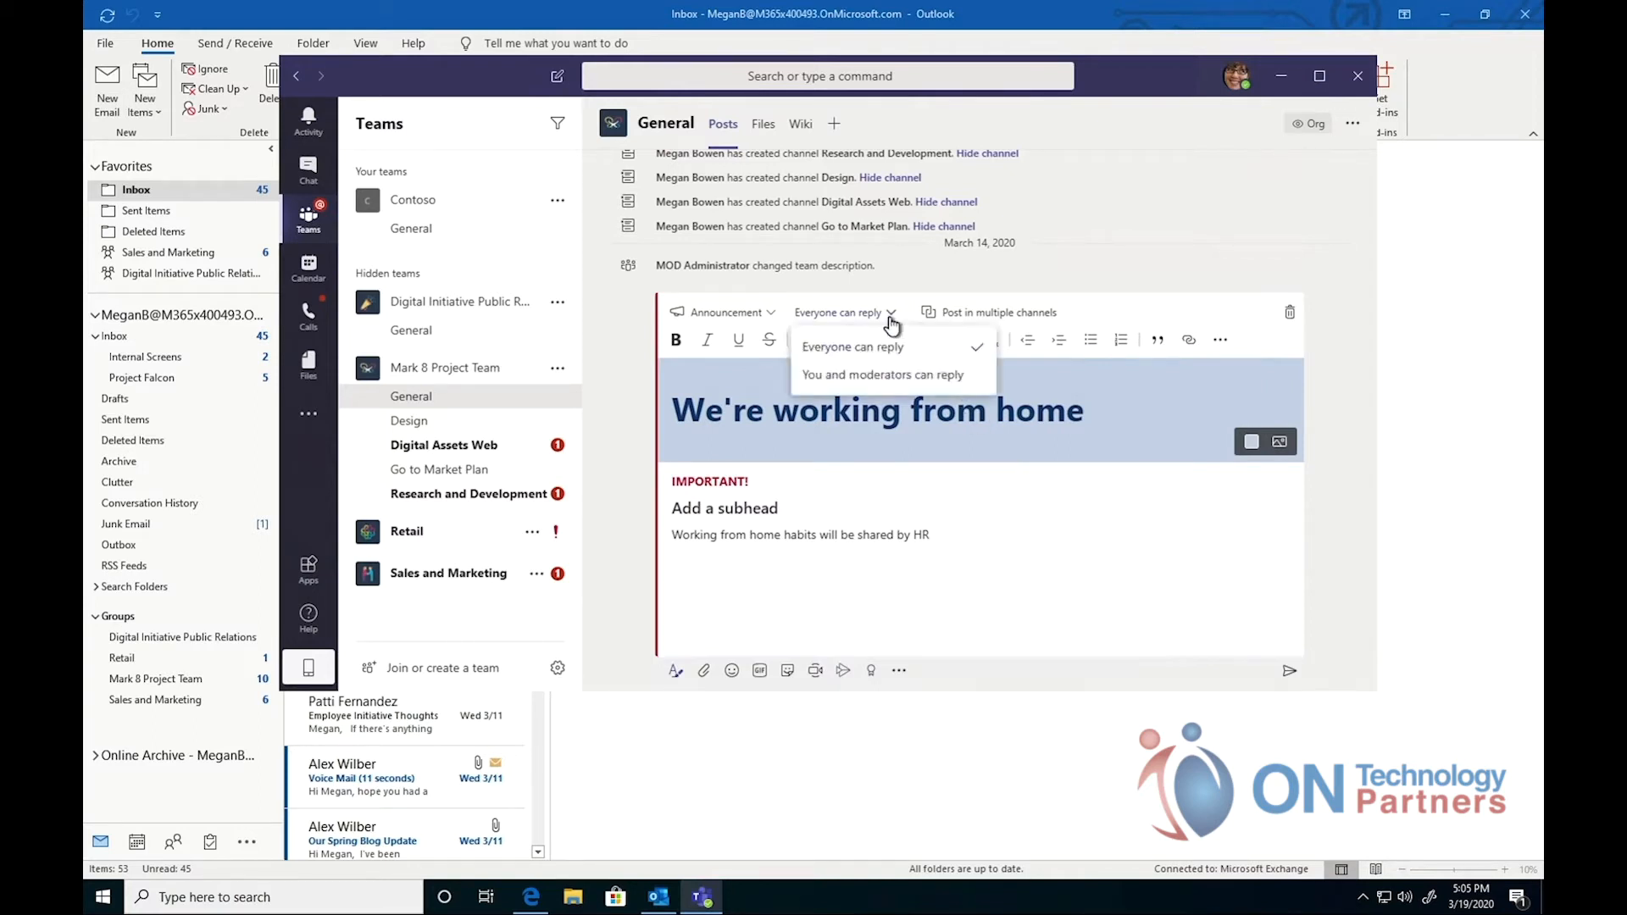
left_click(890, 374)
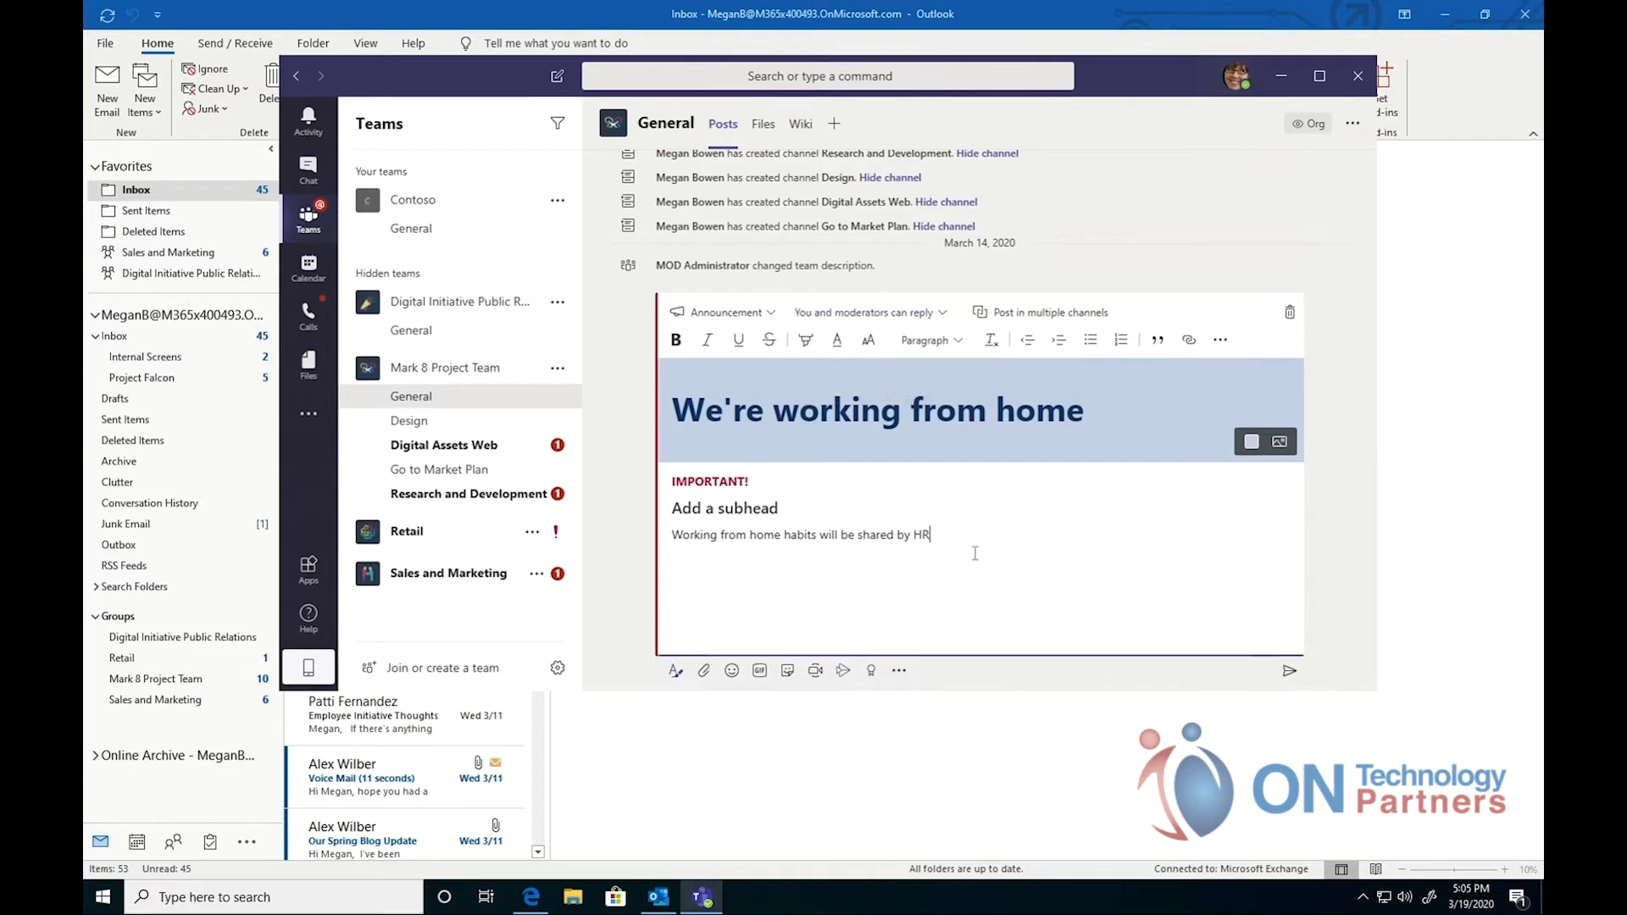
Post the important announcement in the Mark 8 Project Team's General channel
left_click(1289, 670)
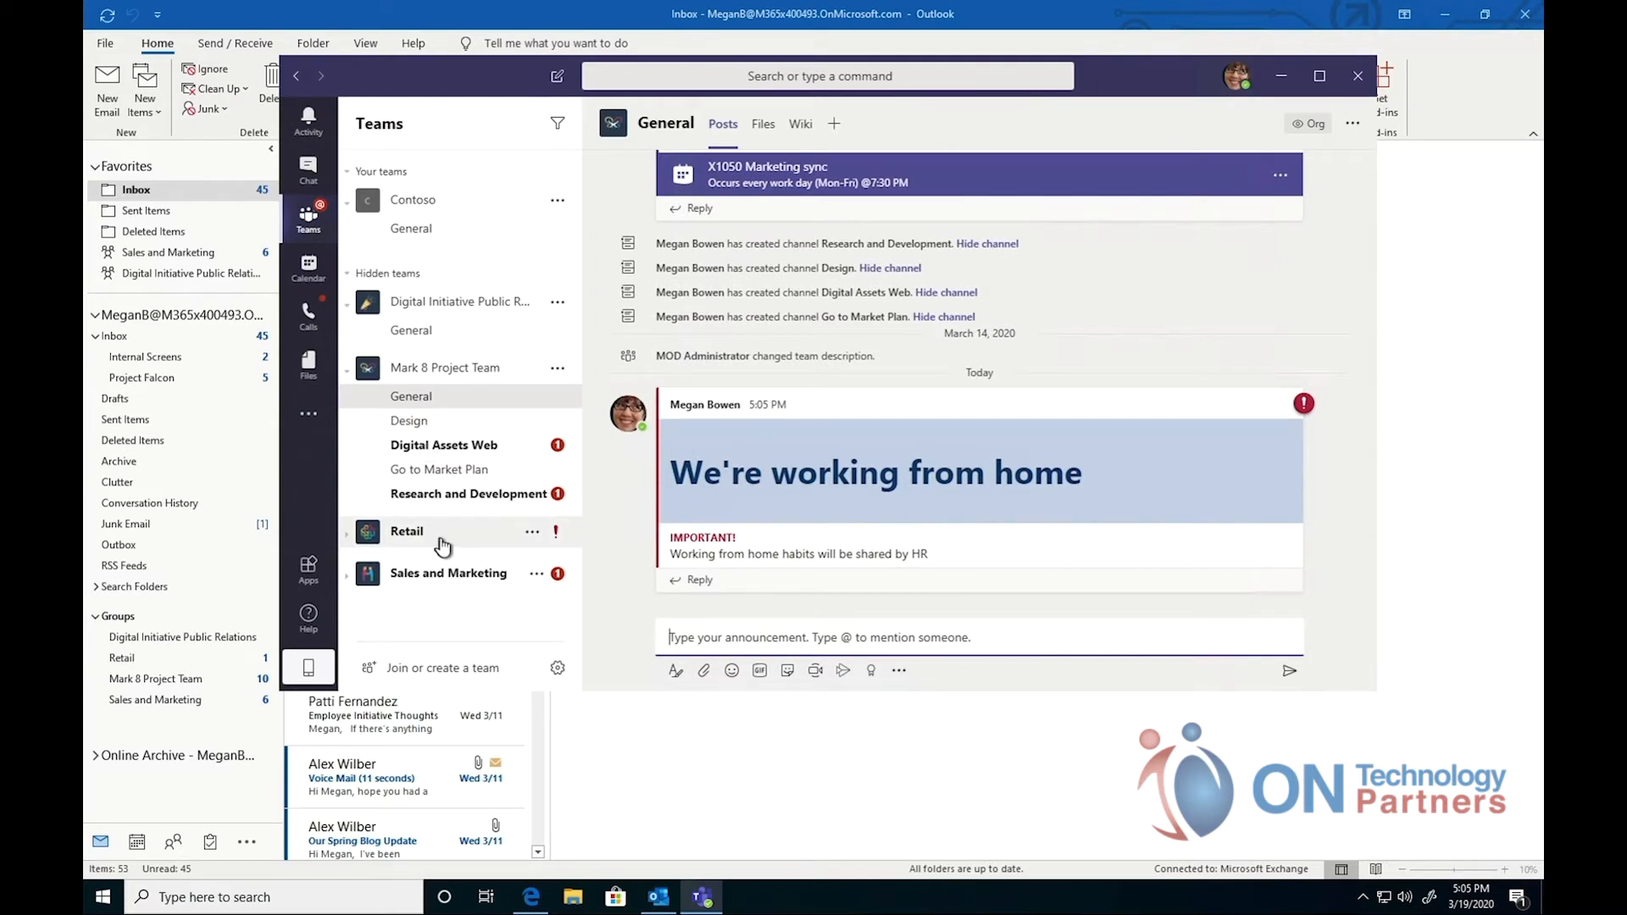
View the options for creating a team or joining one with a code, and return to Contoso's General channel
left_click(403, 670)
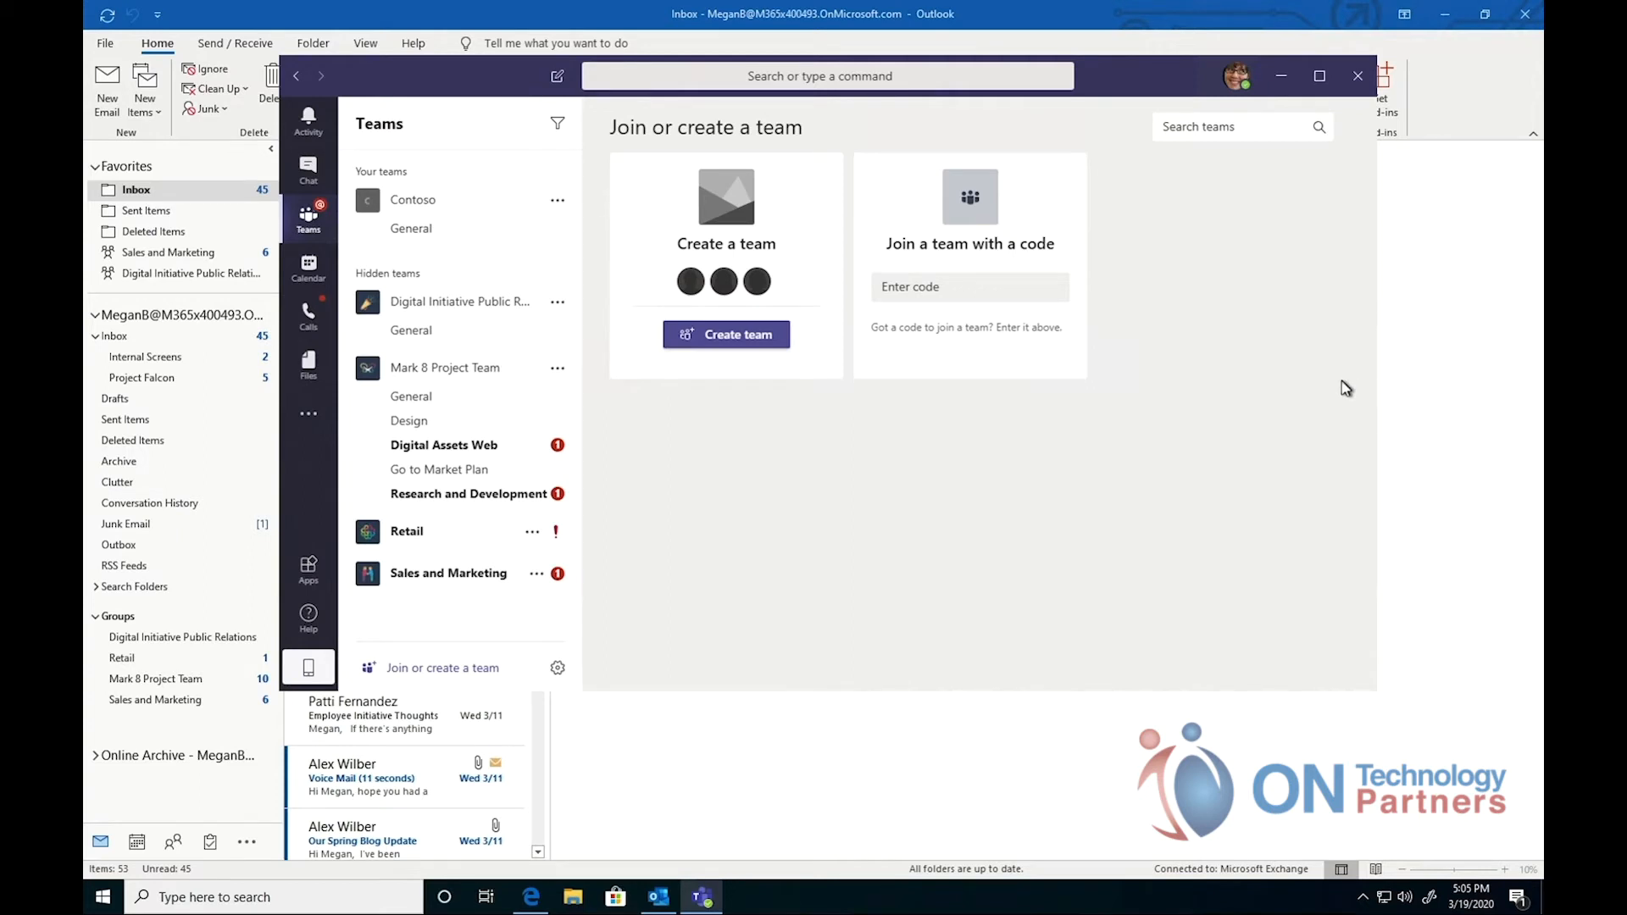
left_click(990, 299)
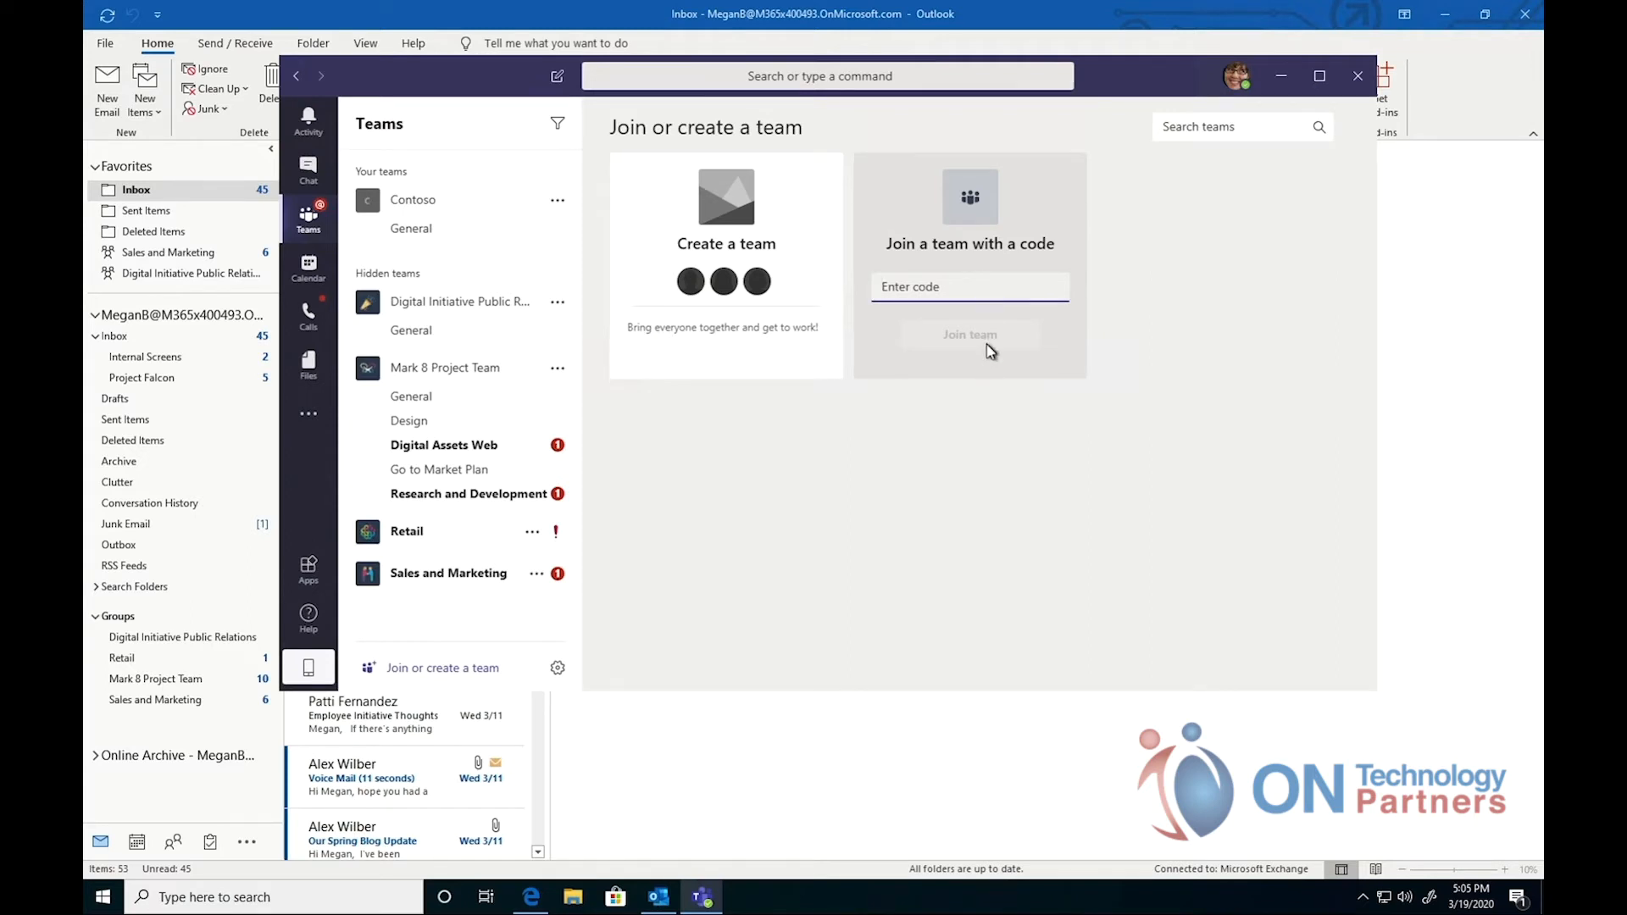
left_click(458, 229)
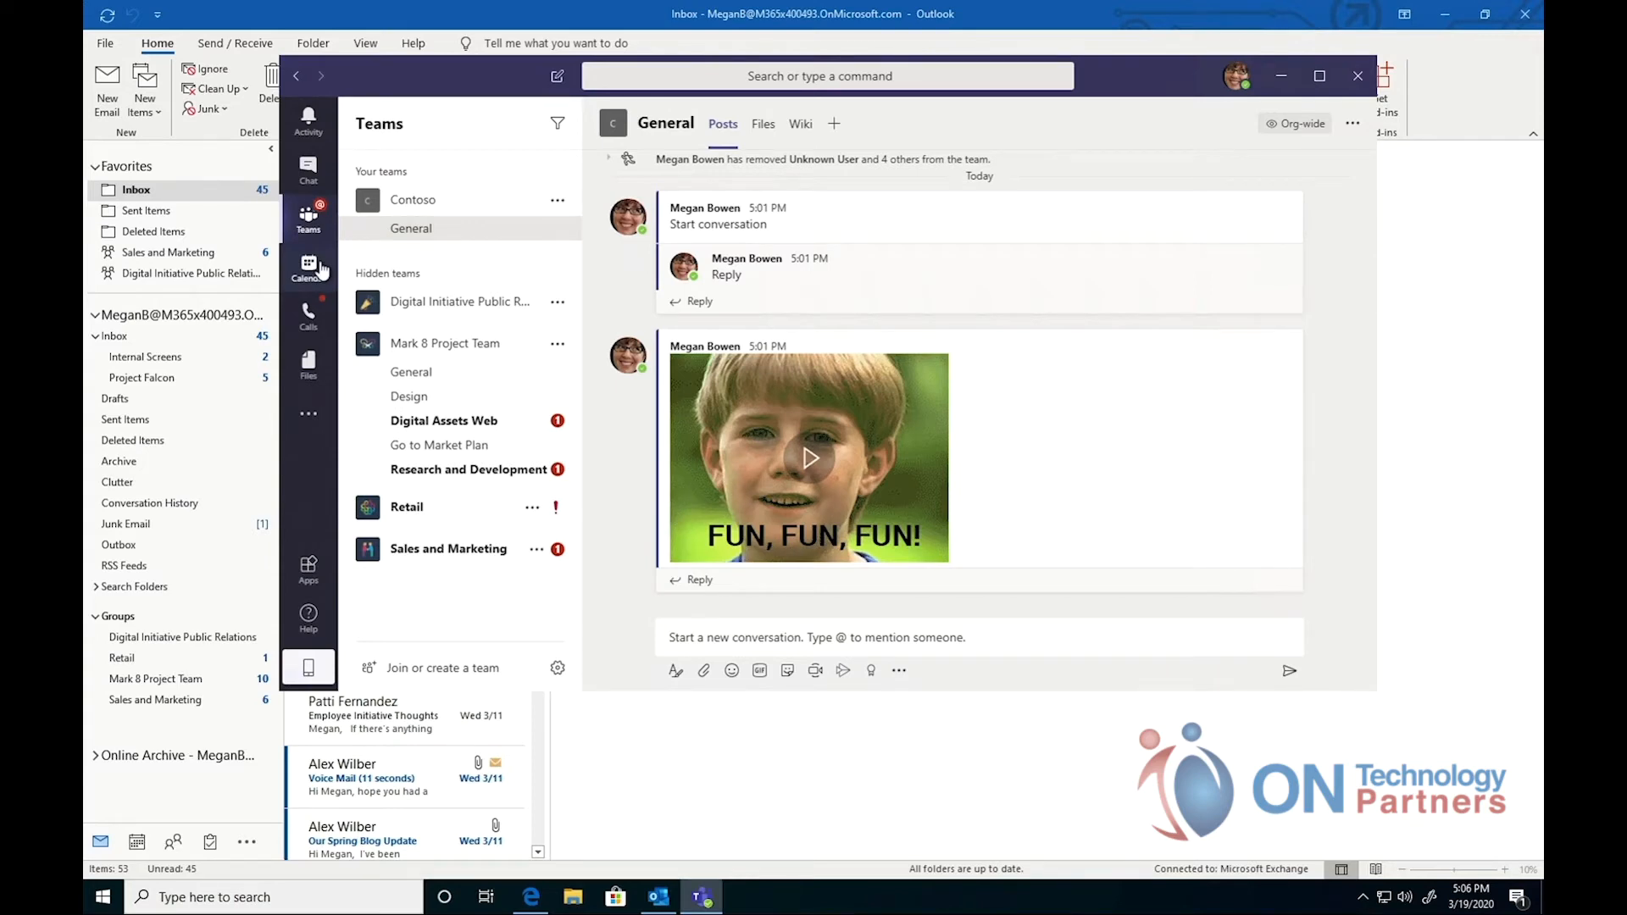
Compare the March 2020 meetings in the Teams calendar with those in the Outlook calendar
left_click(309, 266)
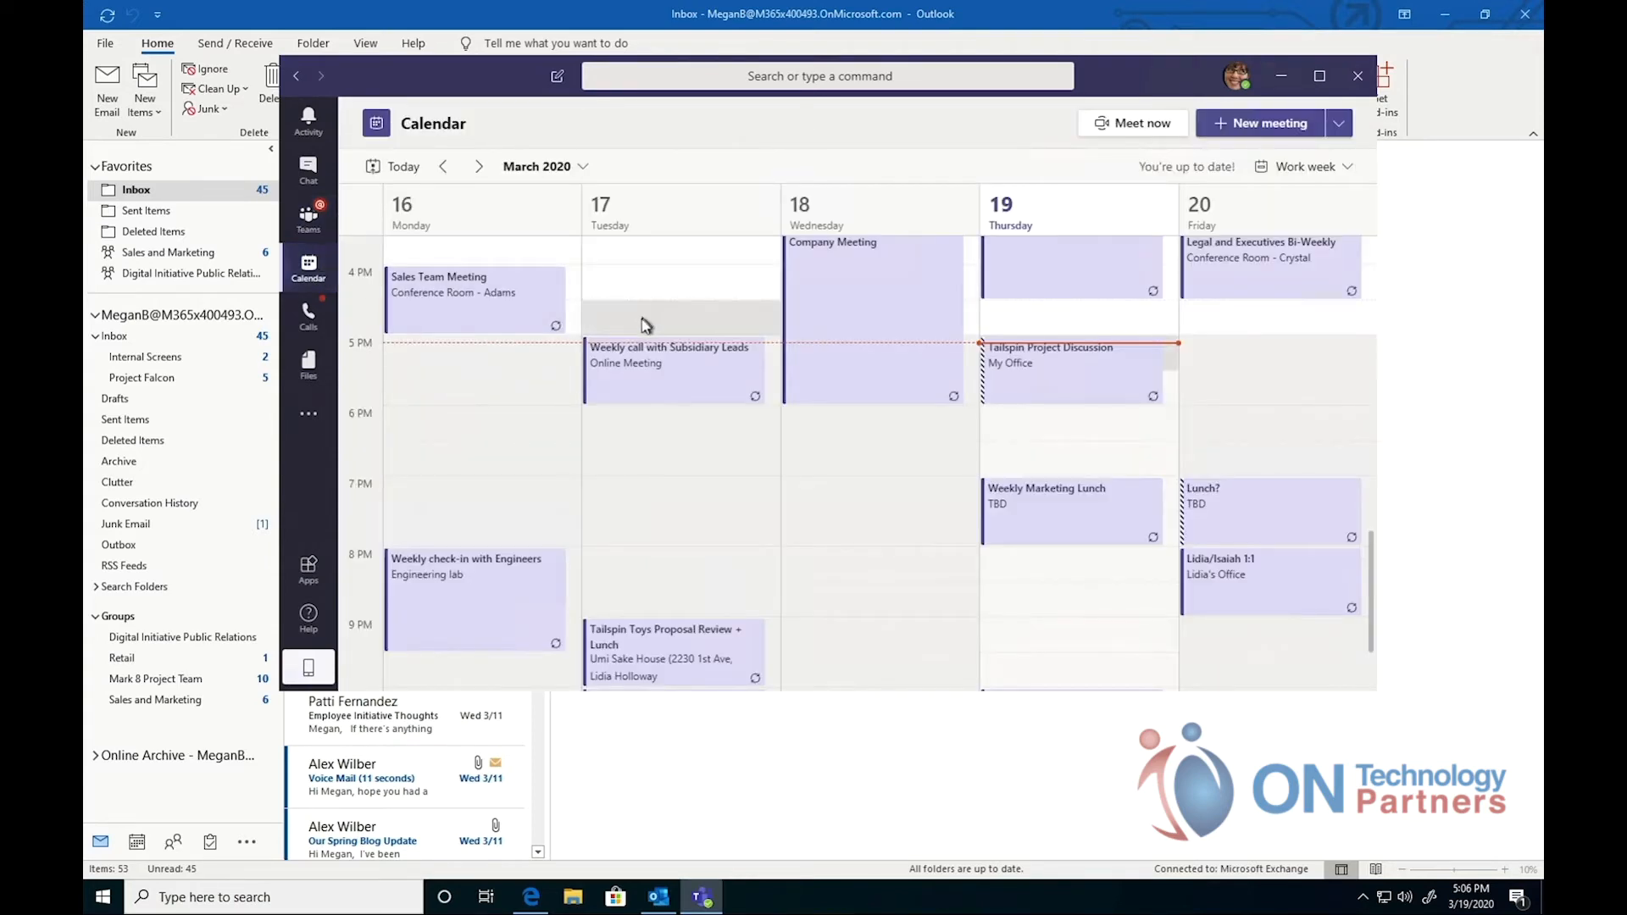
left_click(131, 856)
left_click(137, 841)
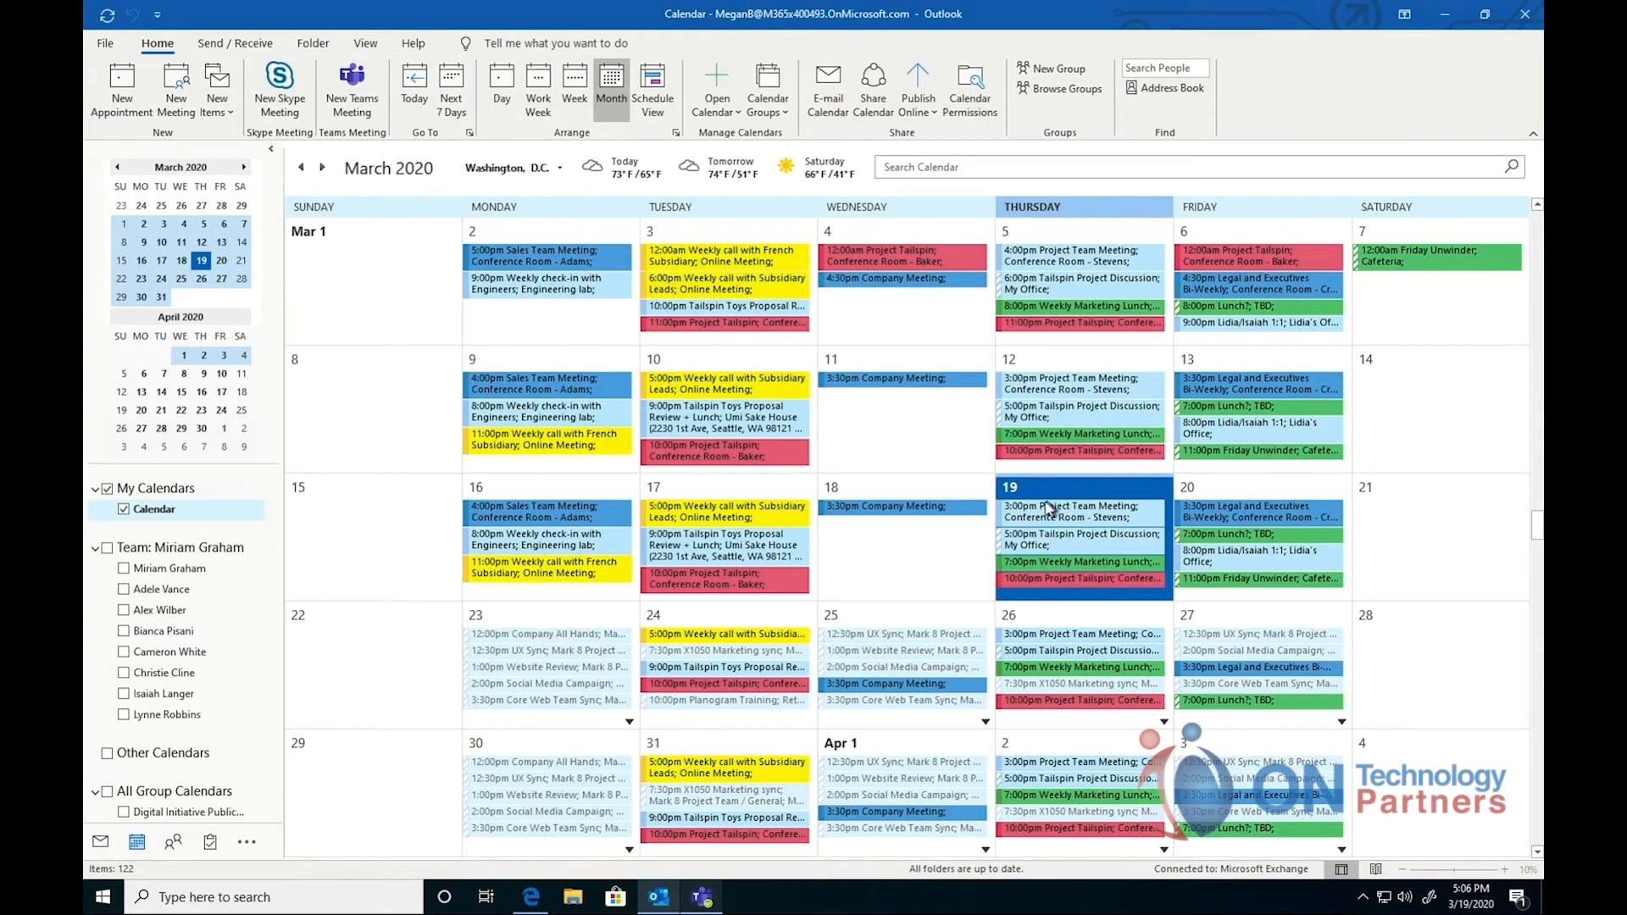
key("super")
left_click(703, 897)
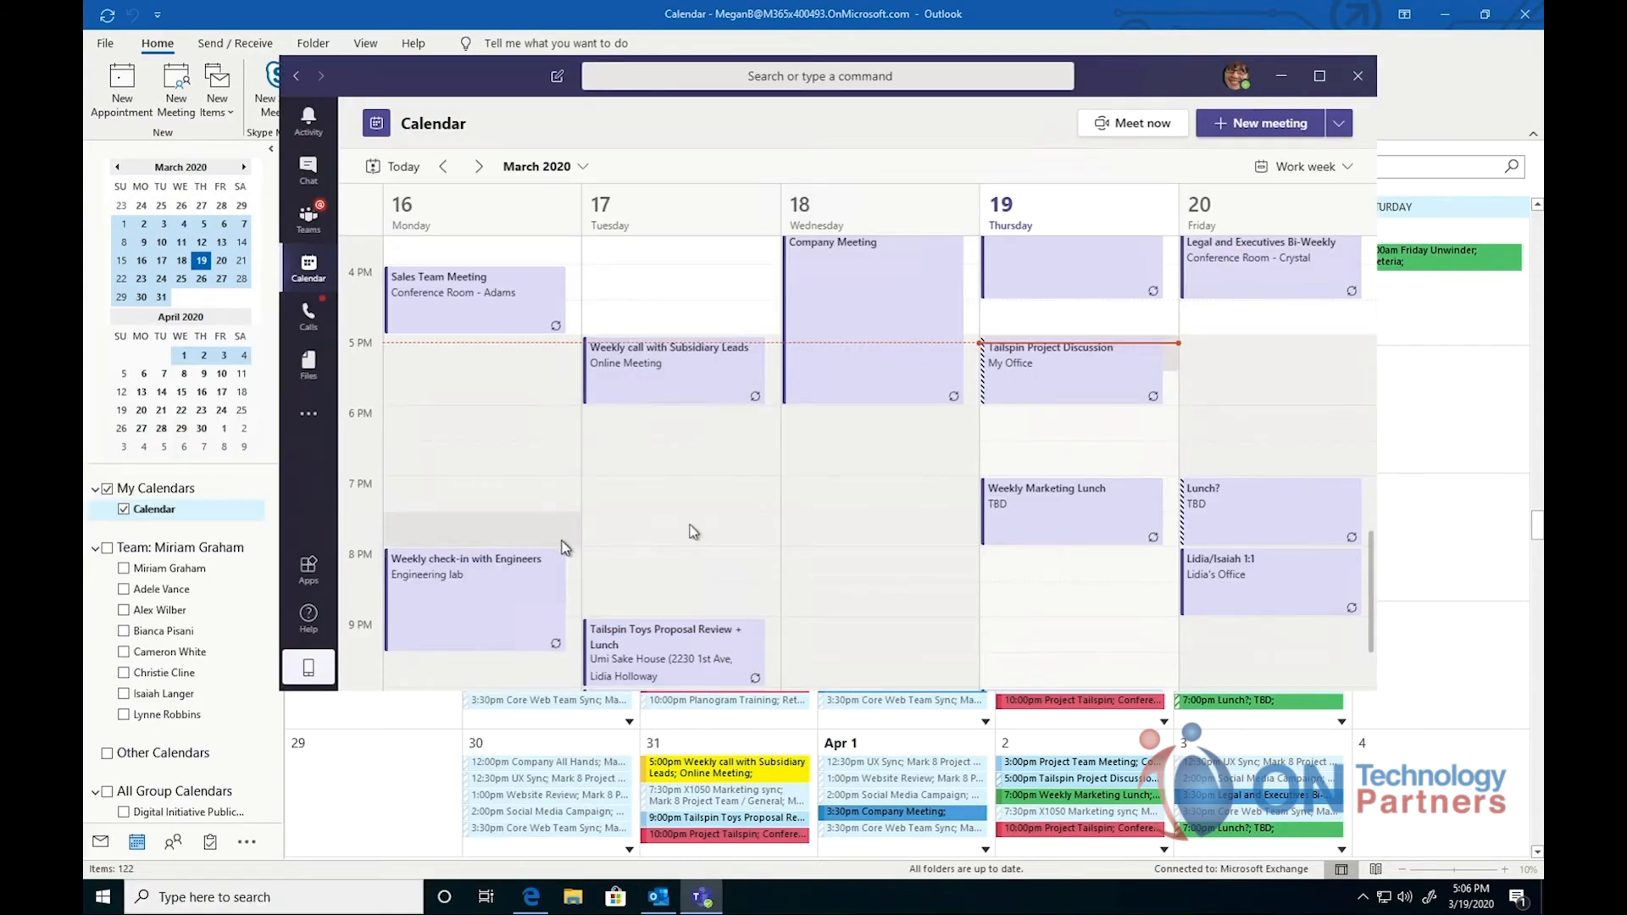
scroll(762, 506, "down", 3)
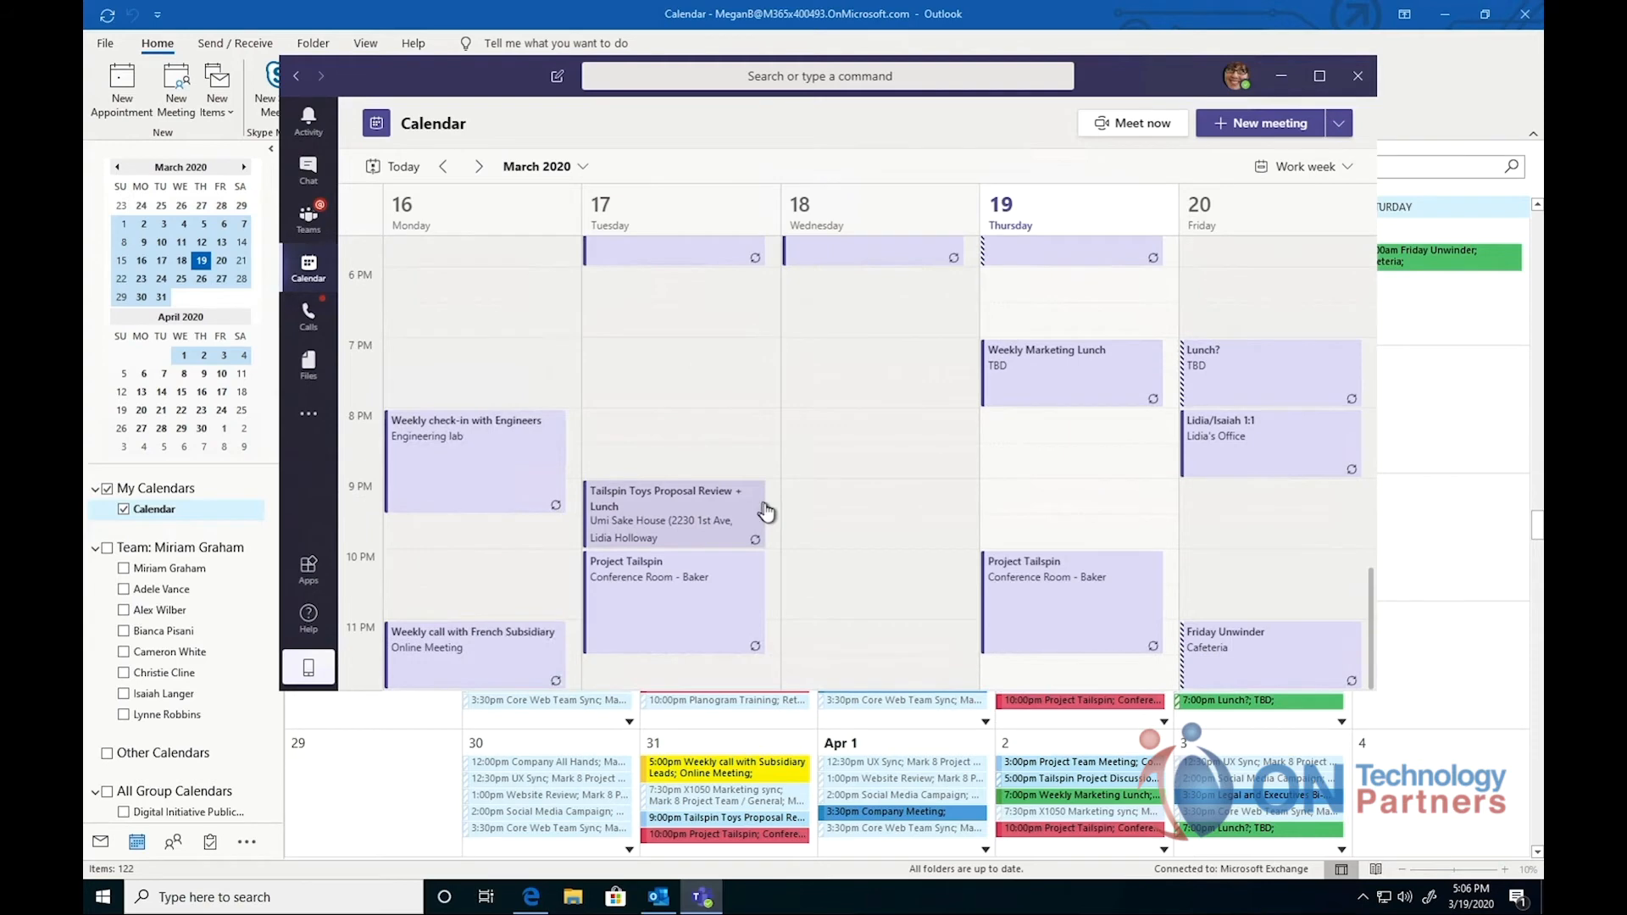
scroll(765, 509, "up", 3)
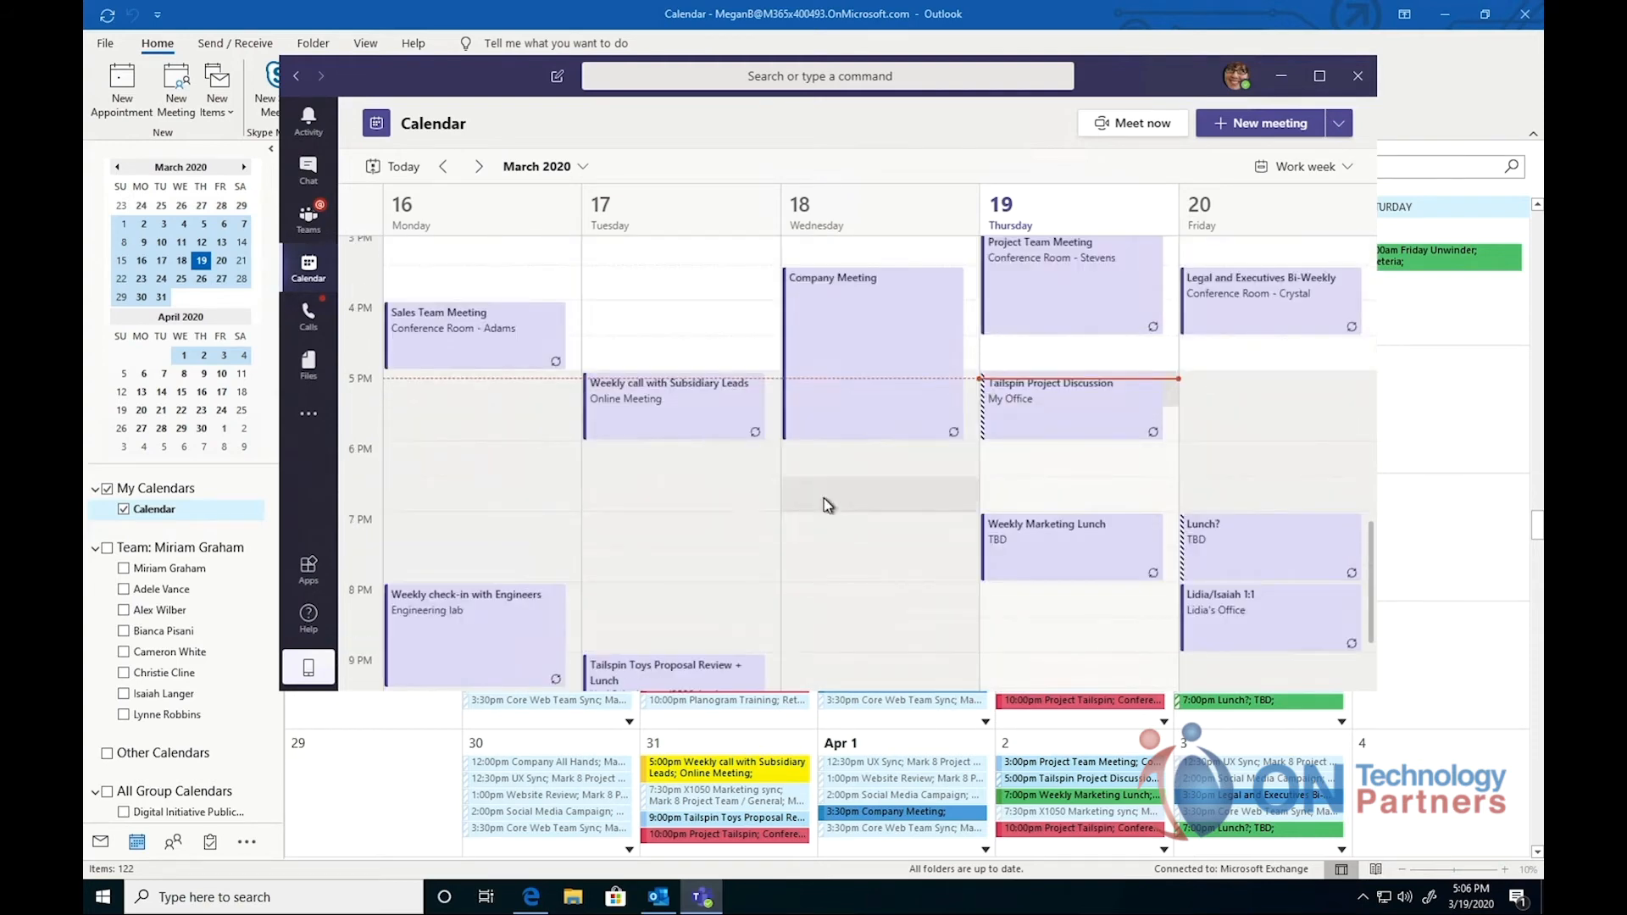
Create a new Teams meeting titled "HR Brief" and add a Sales Rep colleague as required attendee
left_click(1223, 127)
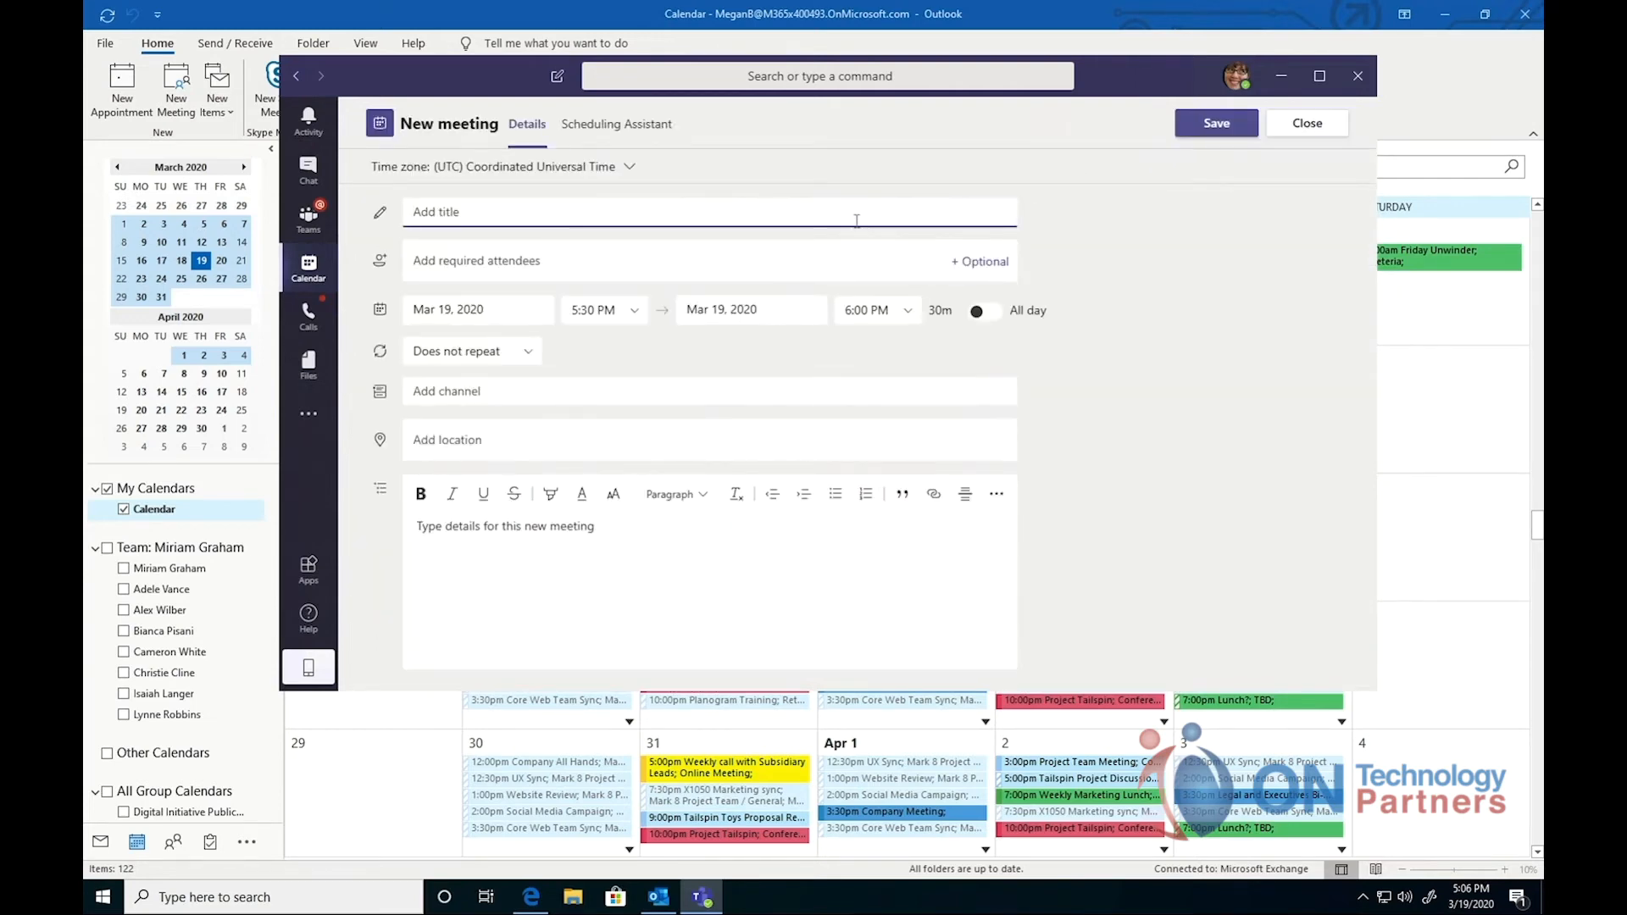
type("HR Brief")
left_click(839, 253)
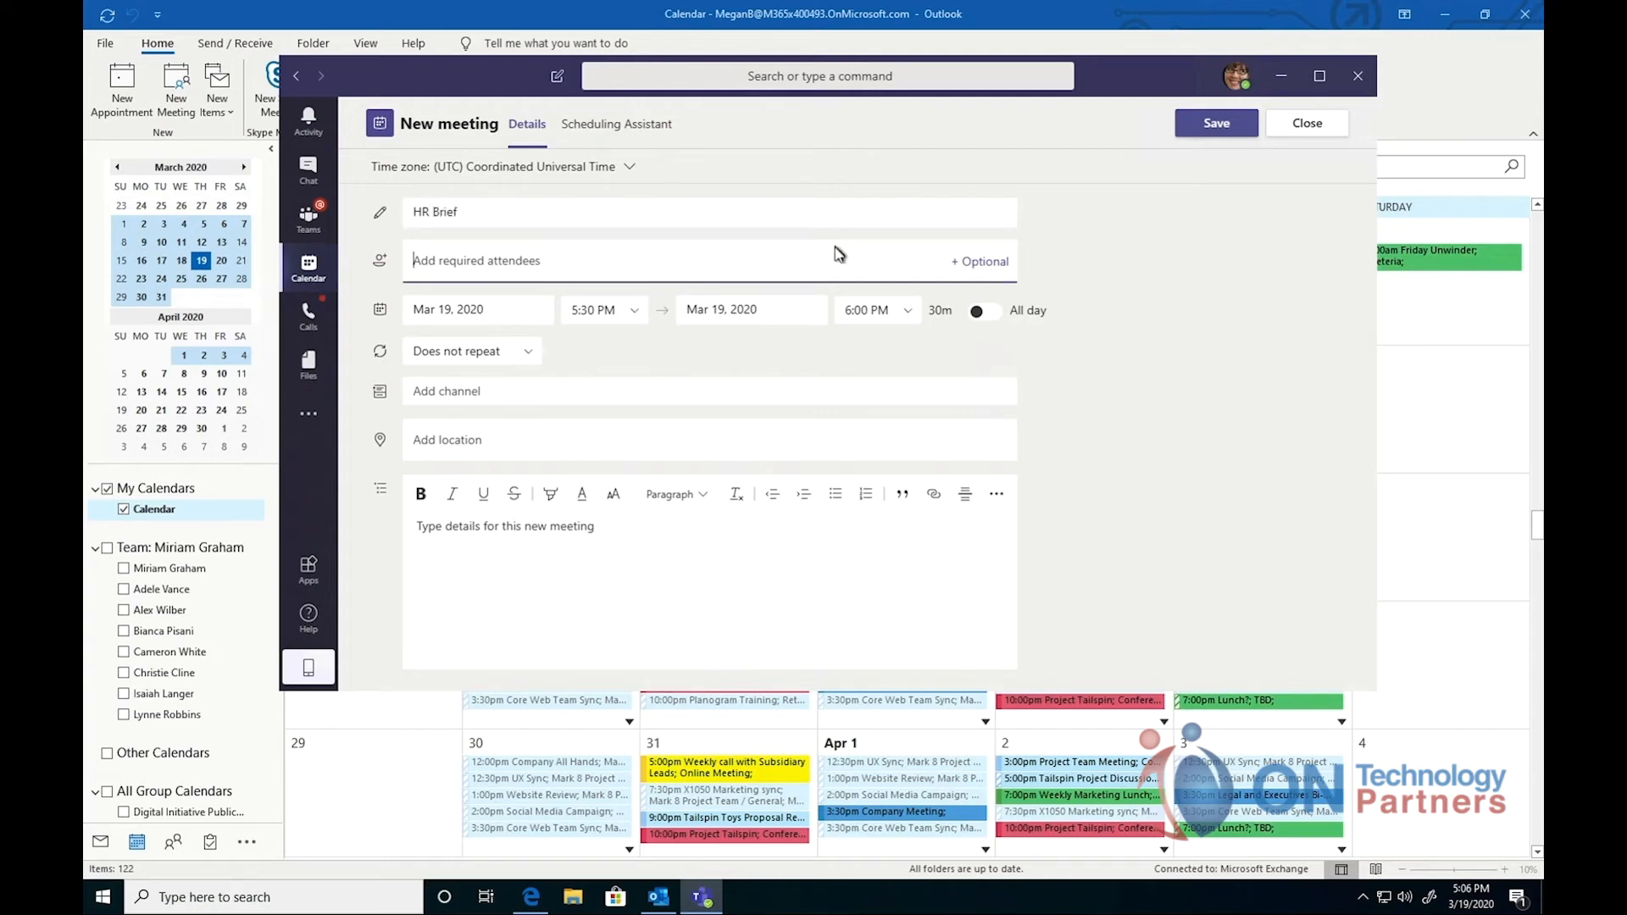
type("isai")
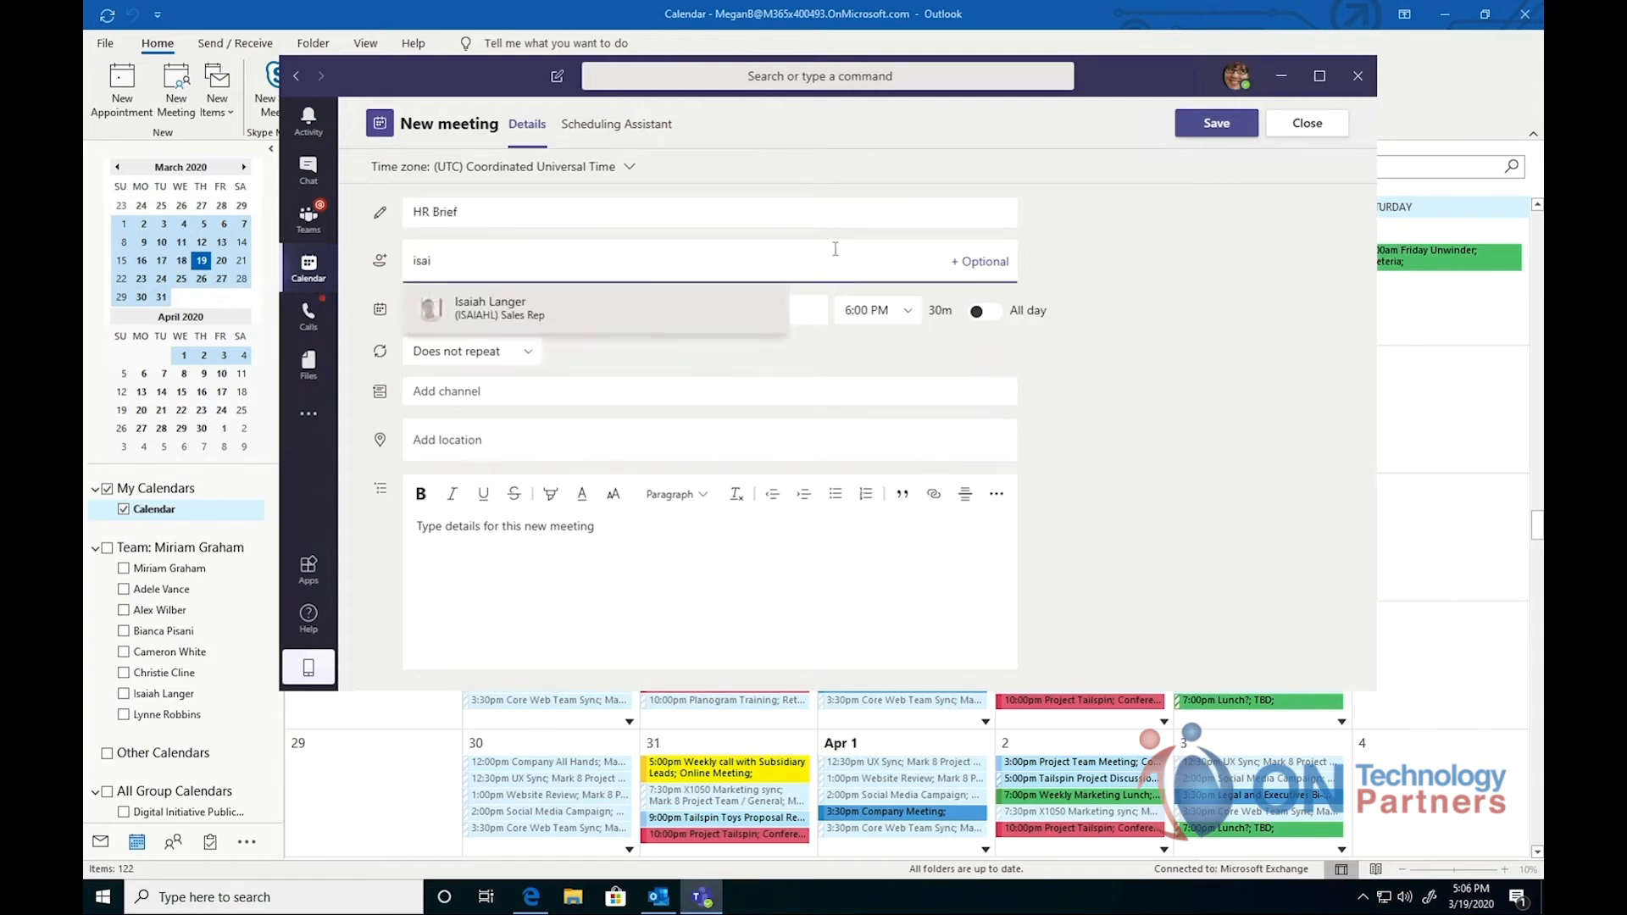
left_click(628, 303)
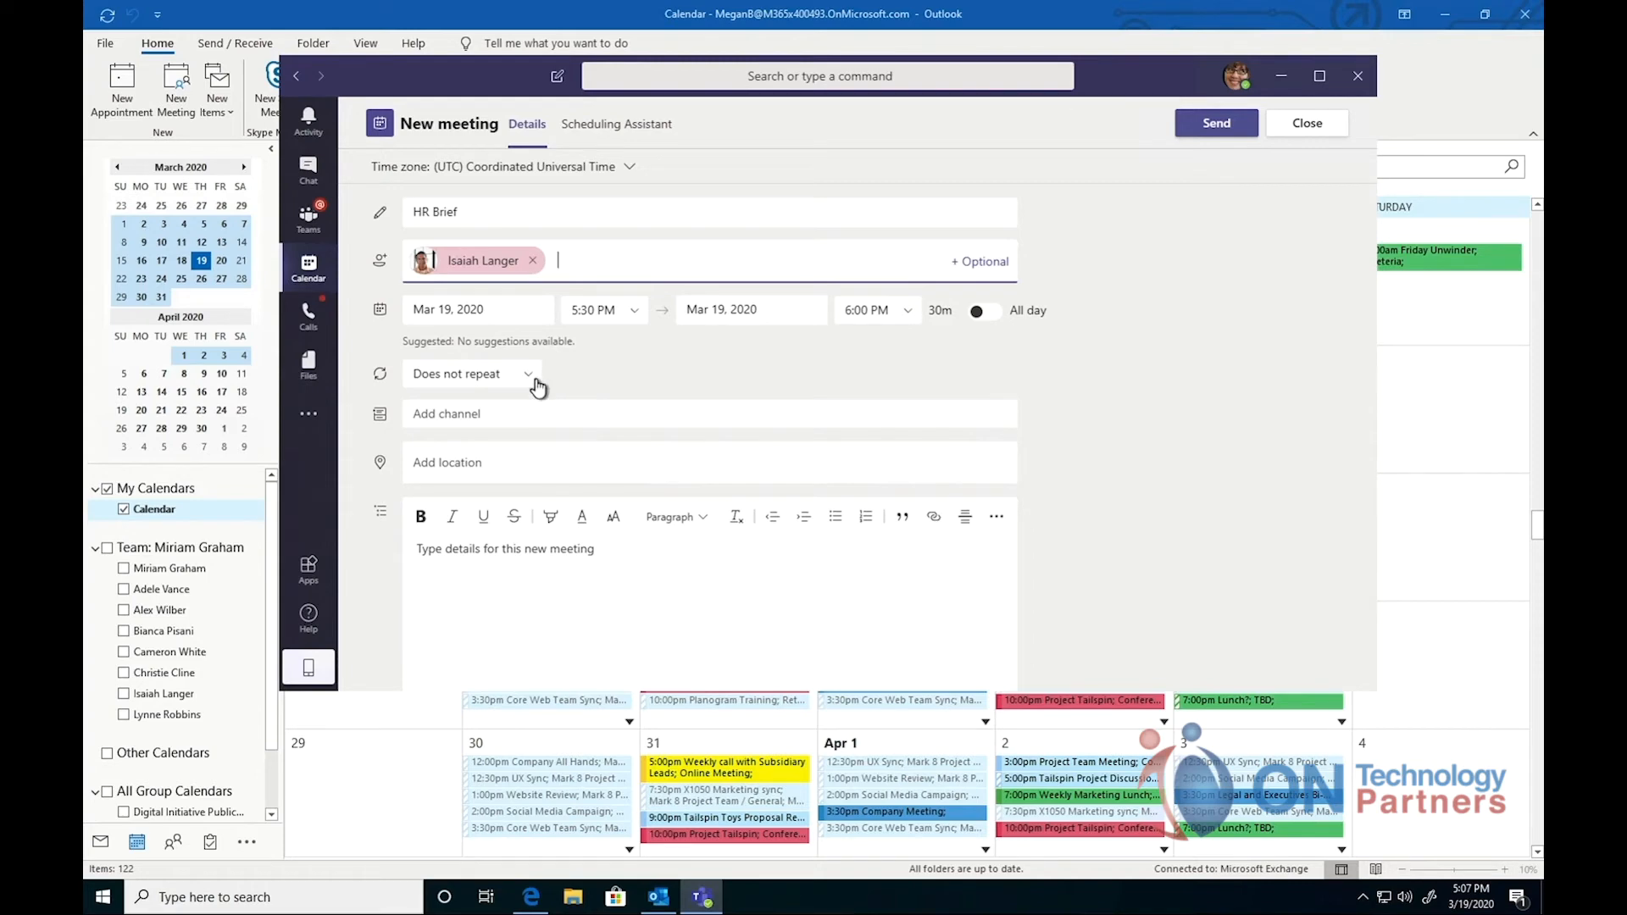
left_click(525, 408)
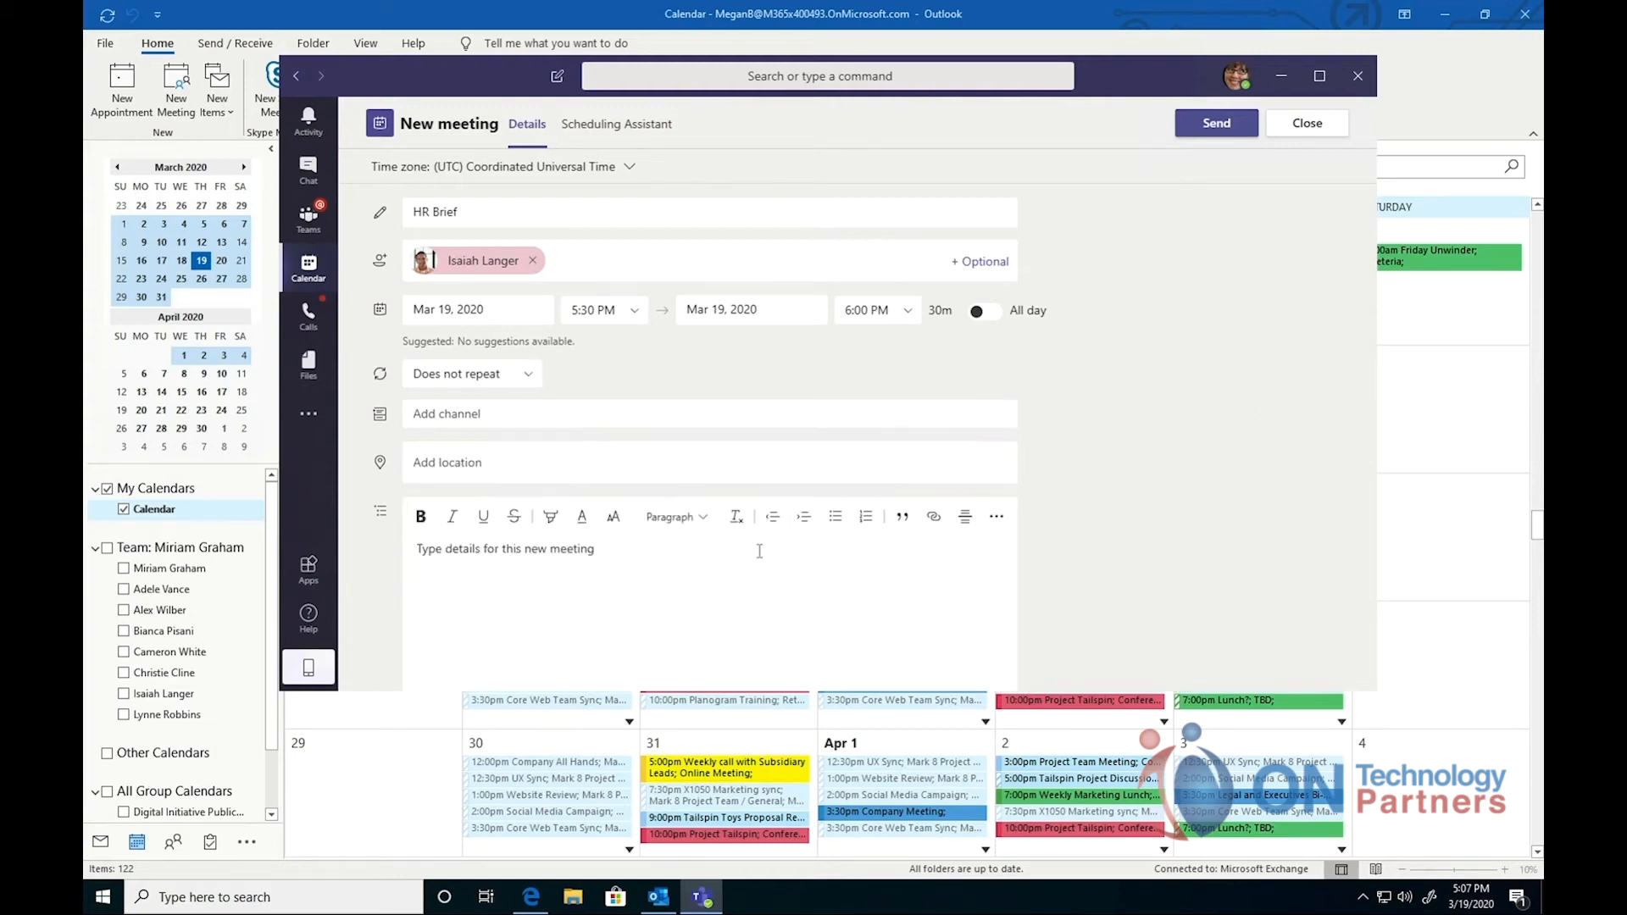
Enter "What we're going to talk about..." as the meeting details and send the invitation
left_click(759, 549)
type("What ")
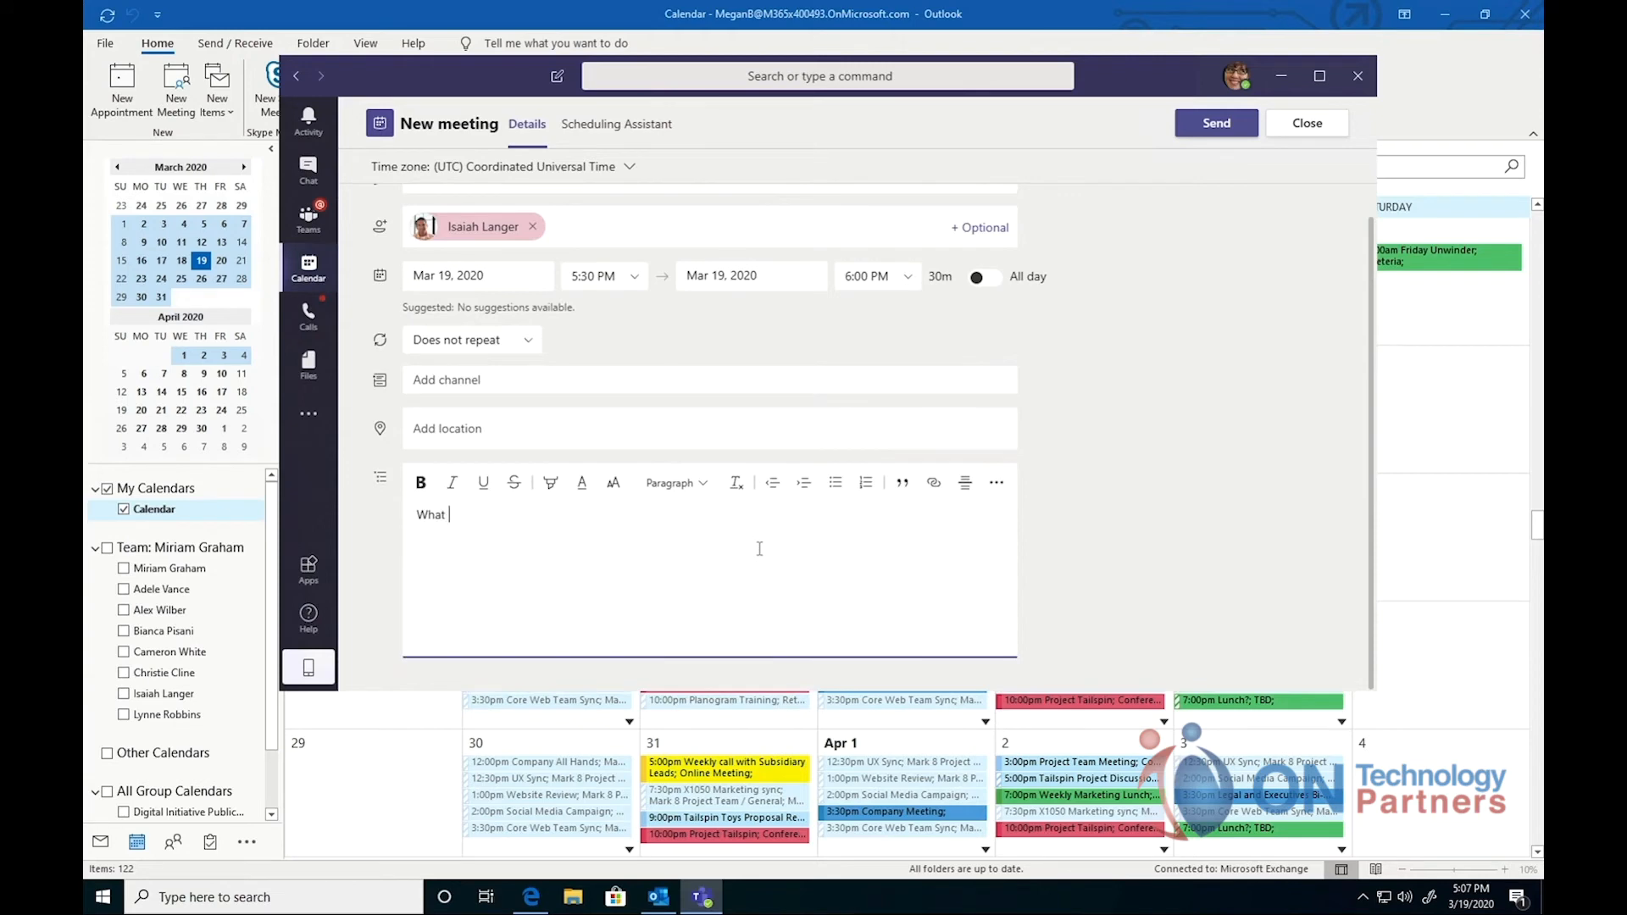
type("we're going to talk about...")
scroll(1009, 415, "up", 1)
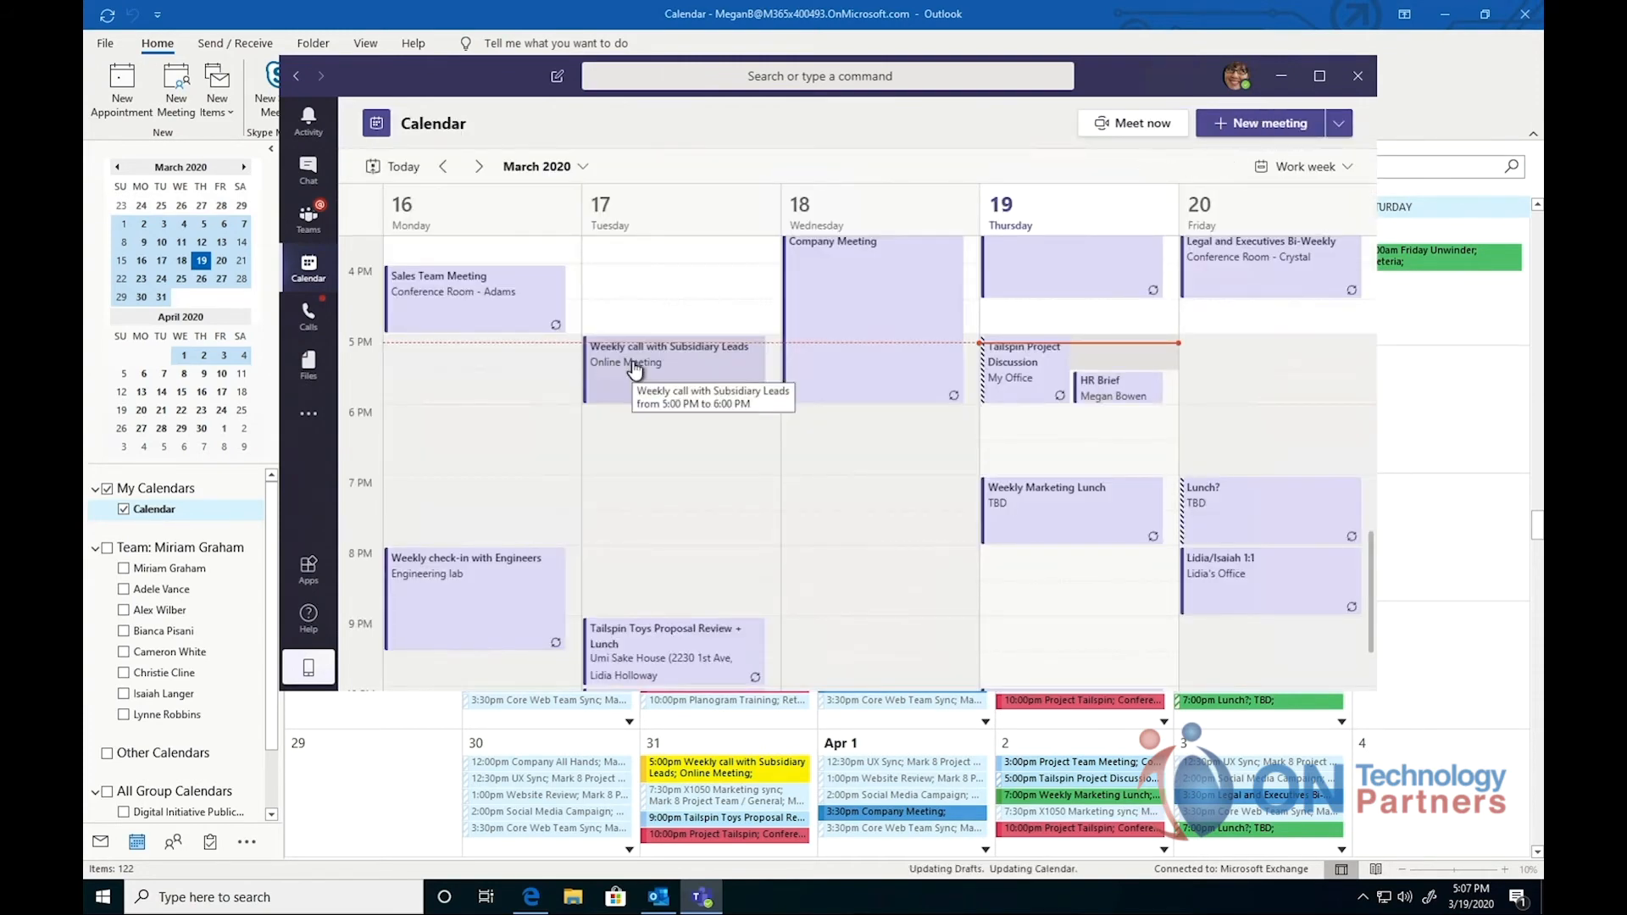
Look over the work week in the Teams calendar and open the HR Brief meeting on Thursday, March 19
scroll(857, 372, "up", 3)
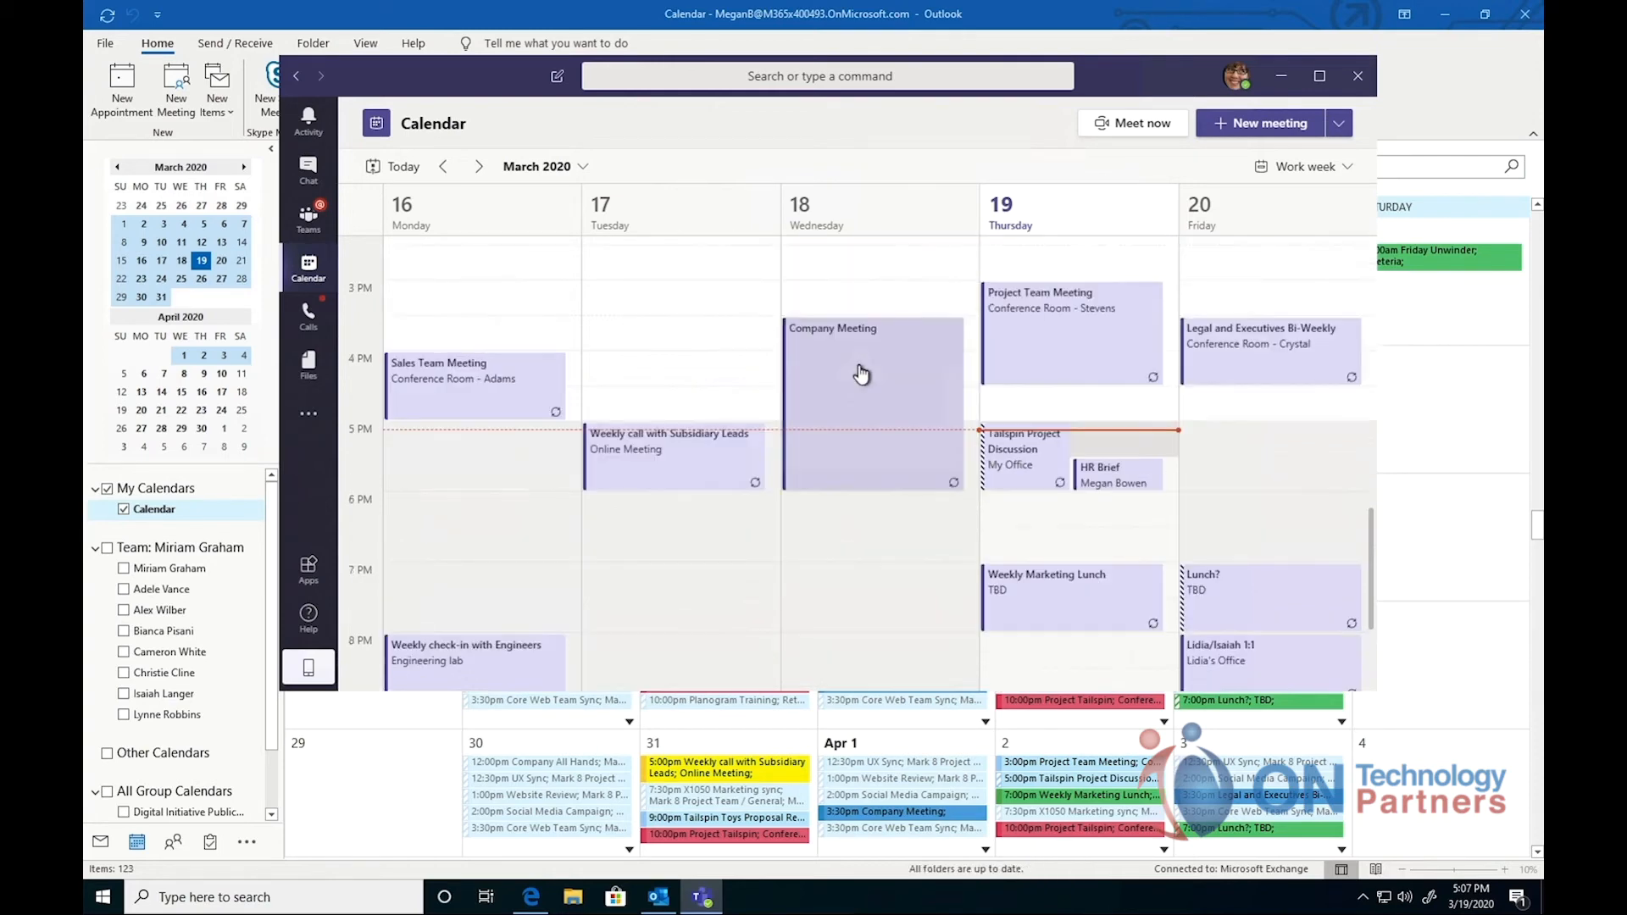
scroll(862, 373, "down", 3)
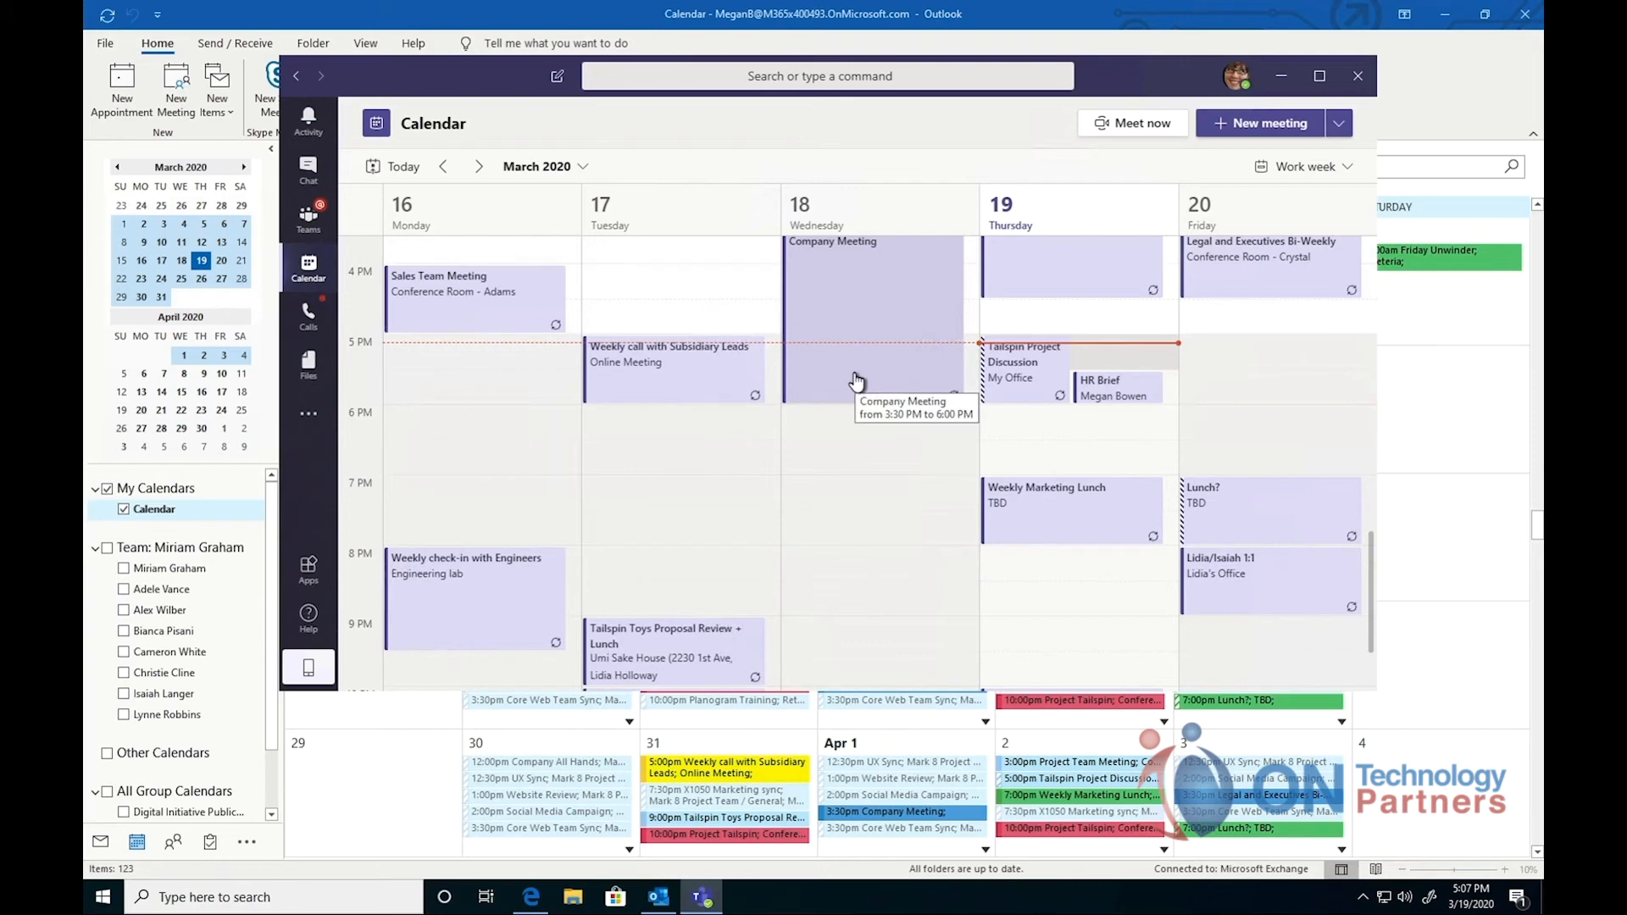
double_click(1086, 395)
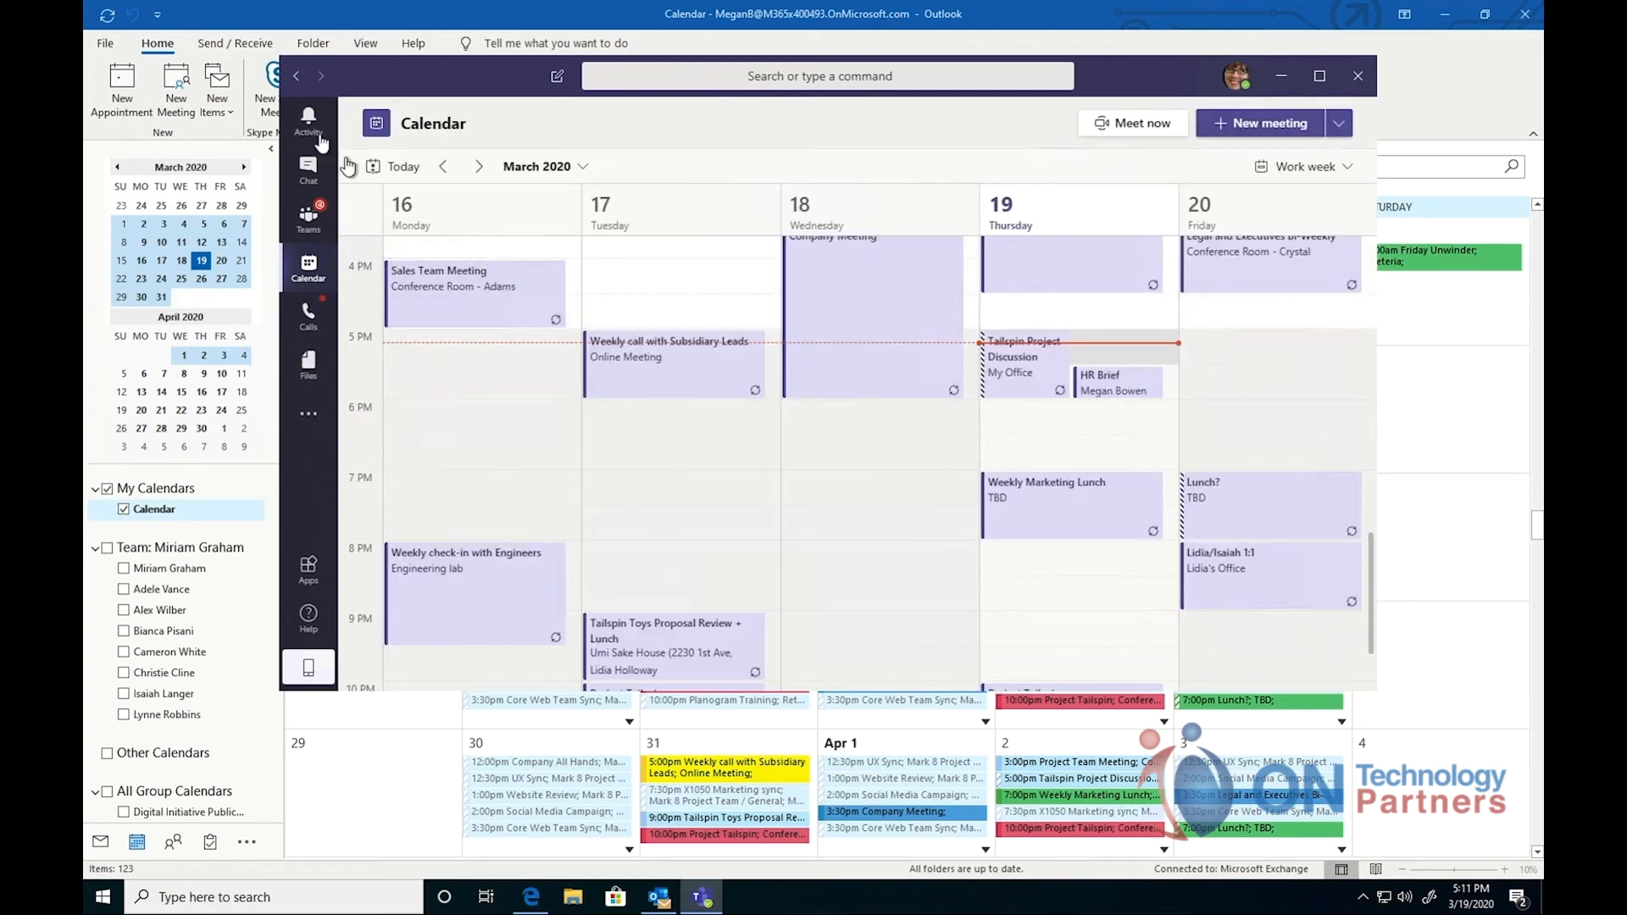
Review the activity feed, opening the reaction in the Monthly Reports channel and a mention in the Mark 8 Project Team's Design channel
left_click(306, 125)
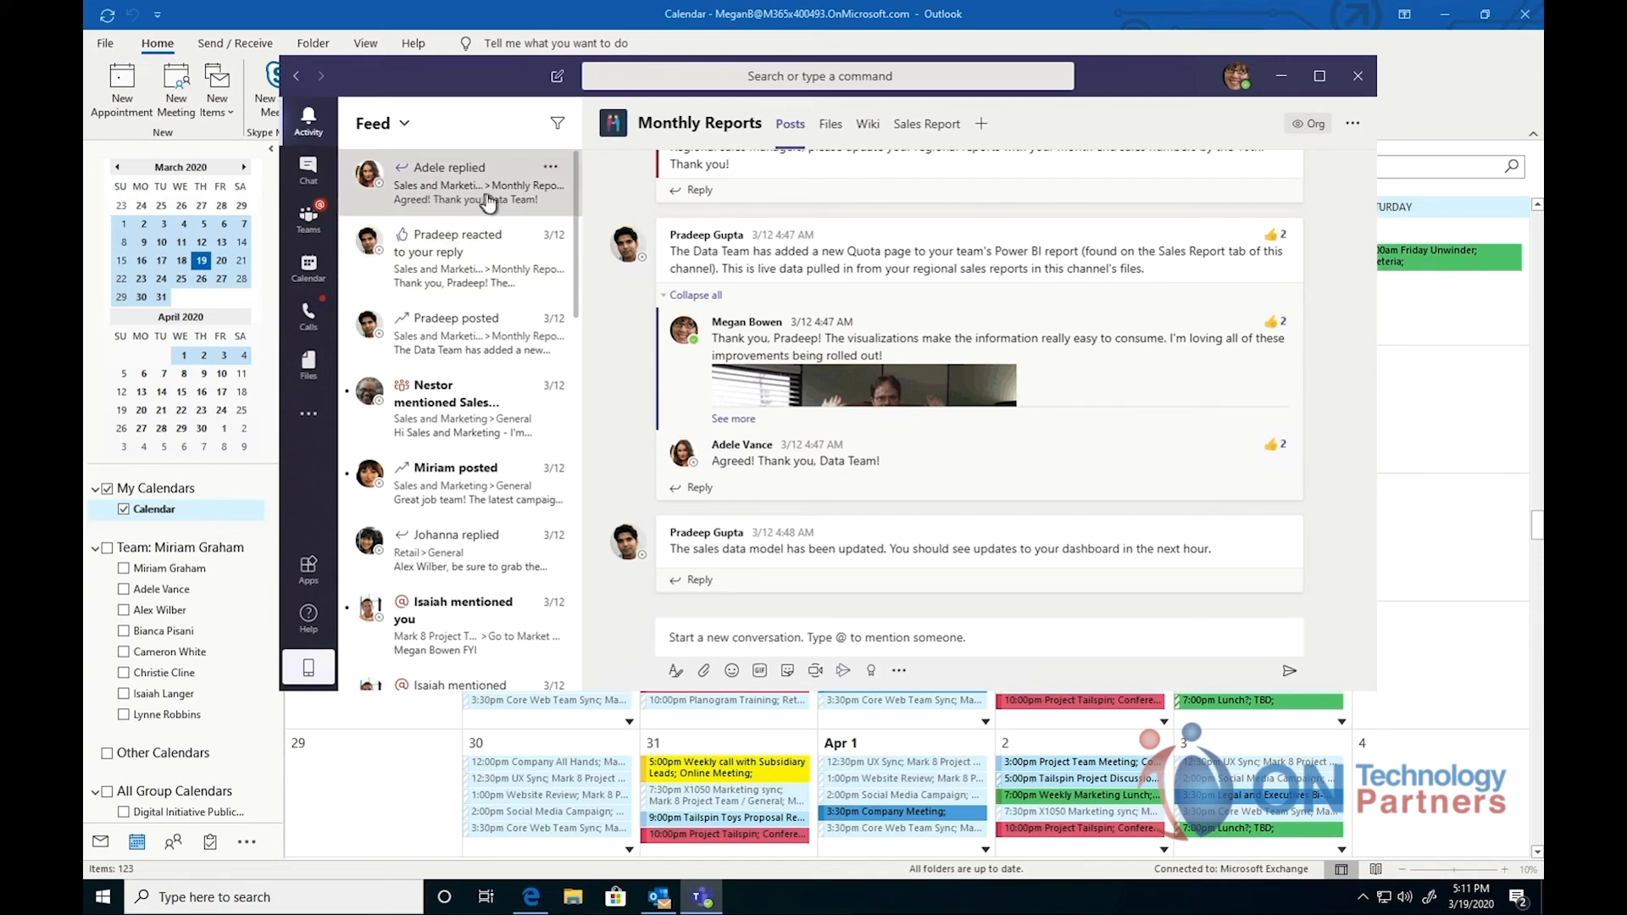
left_click(480, 288)
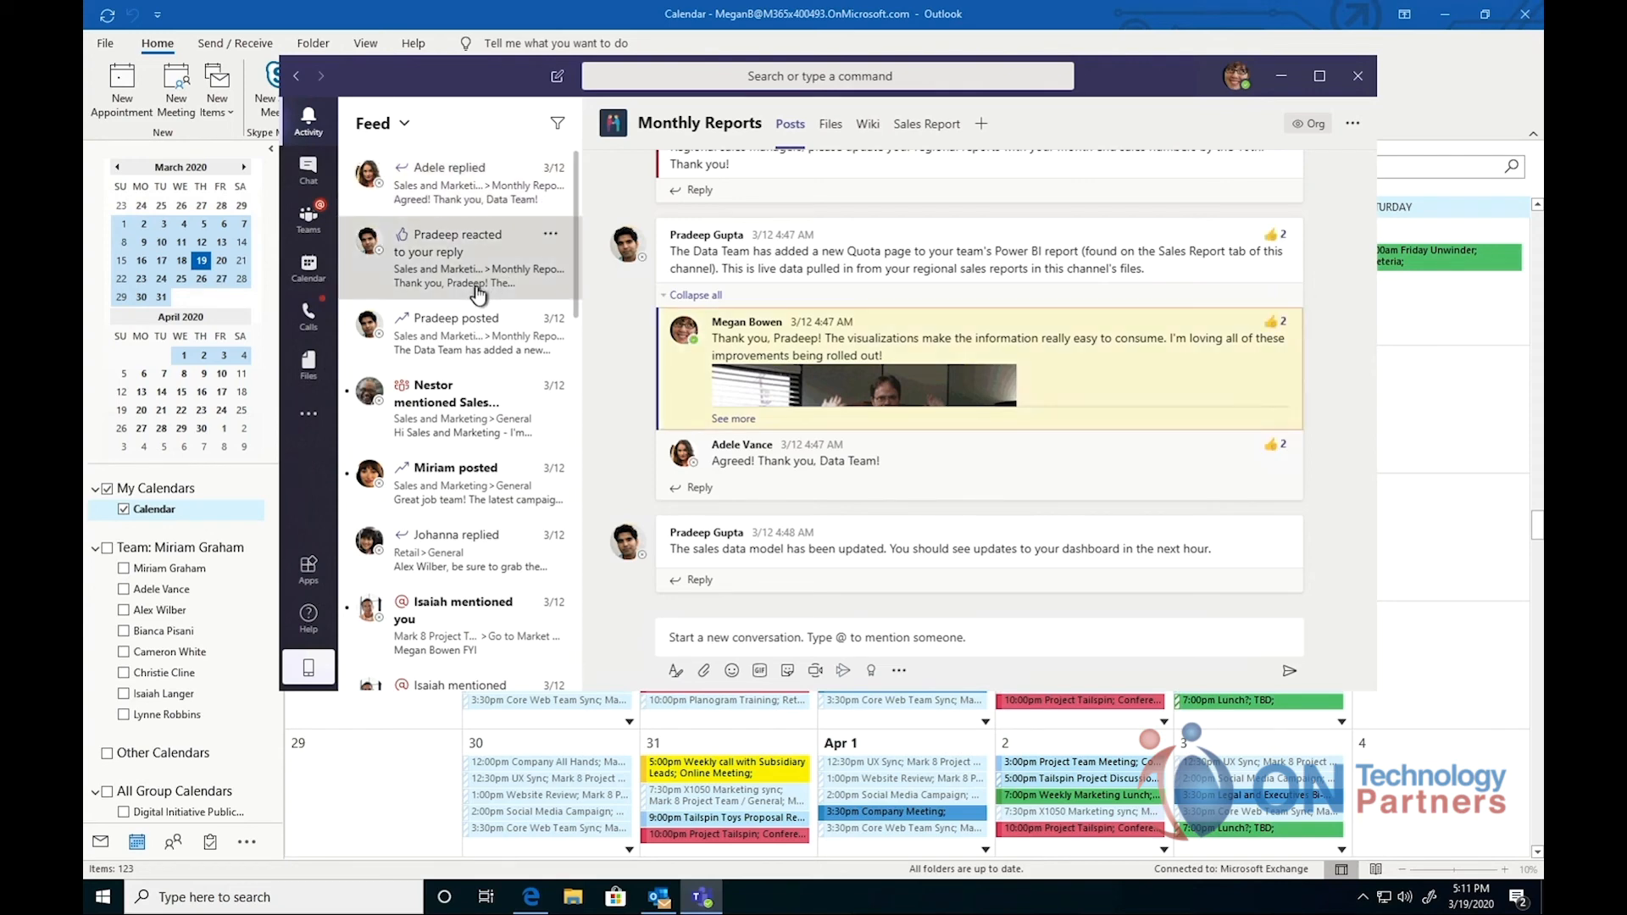
scroll(480, 292, "down", 1)
scroll(479, 295, "down", 10)
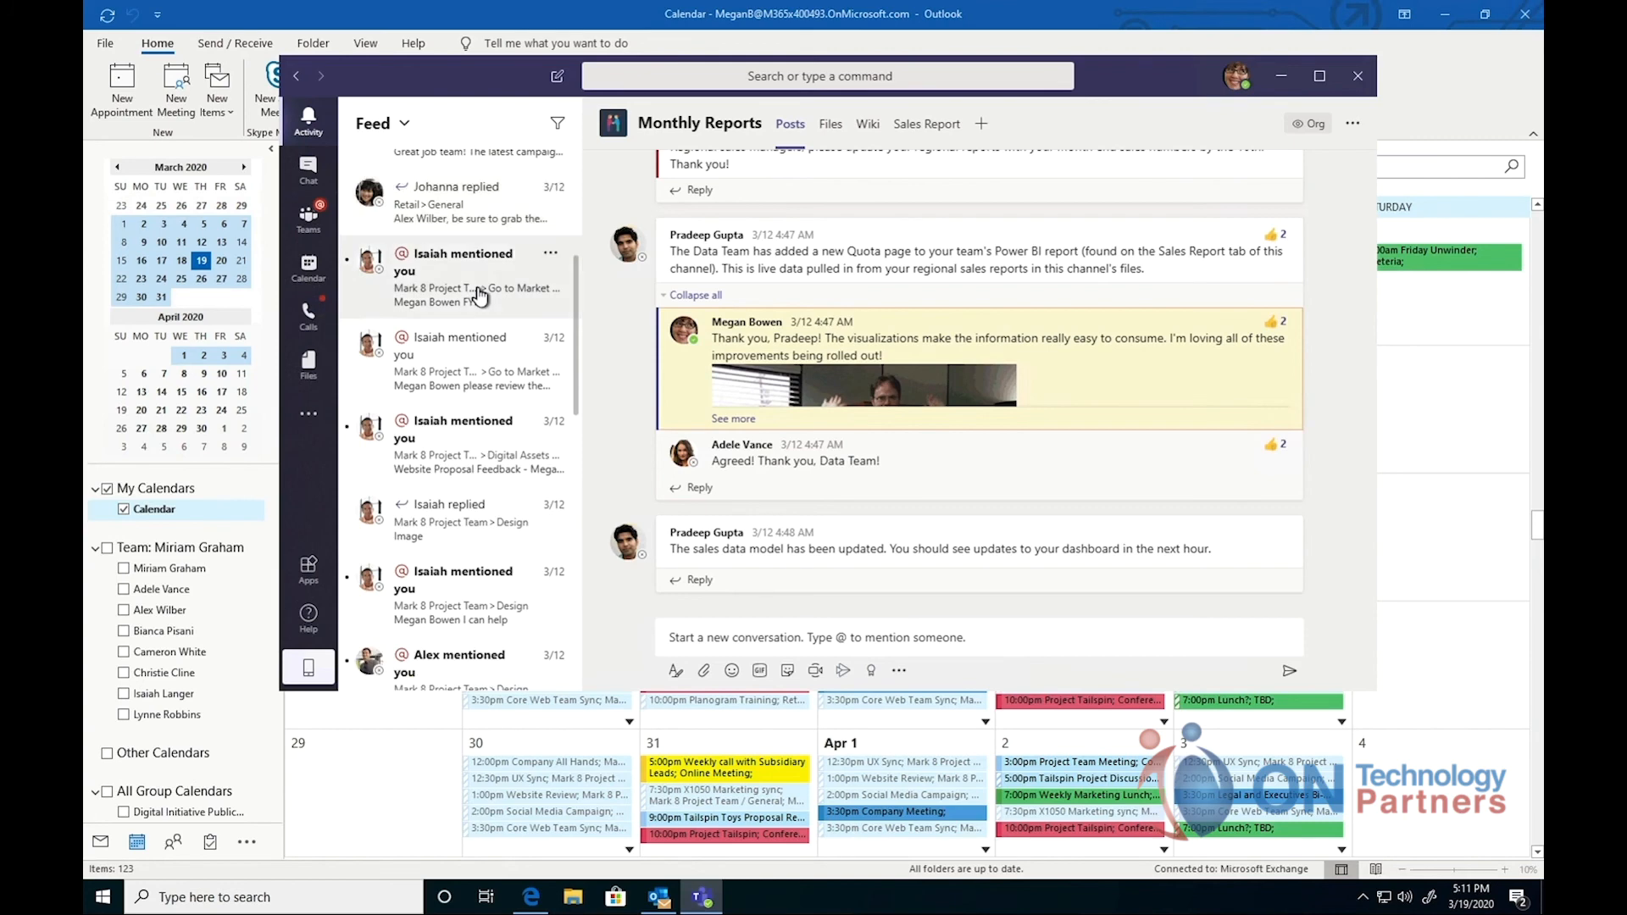
scroll(478, 298, "up", 5)
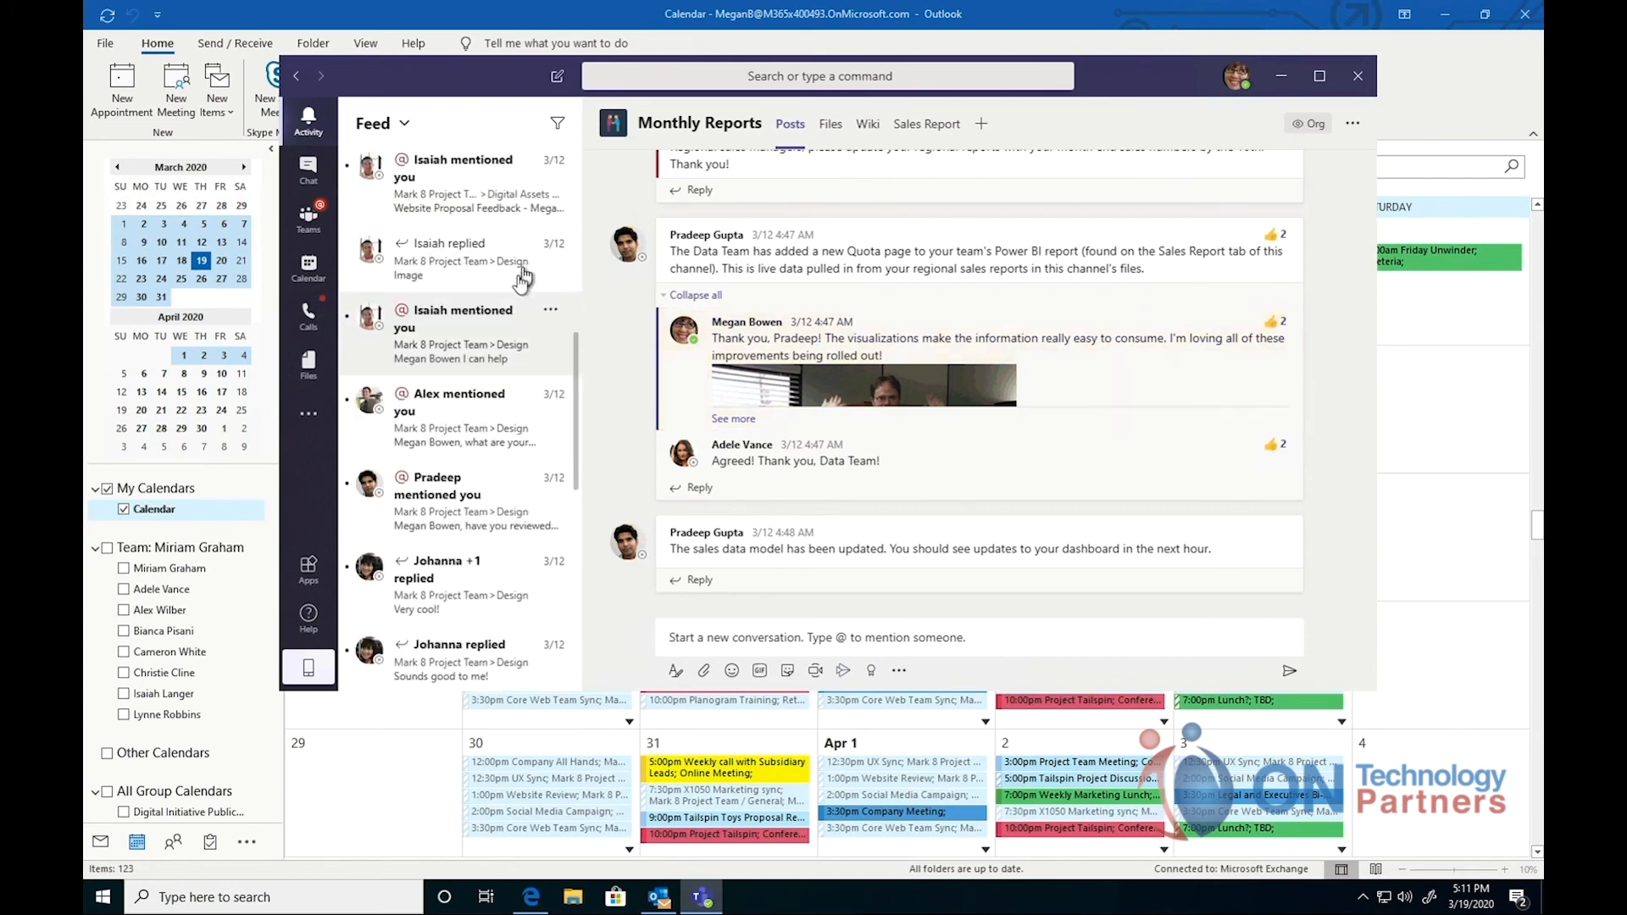
left_click(474, 352)
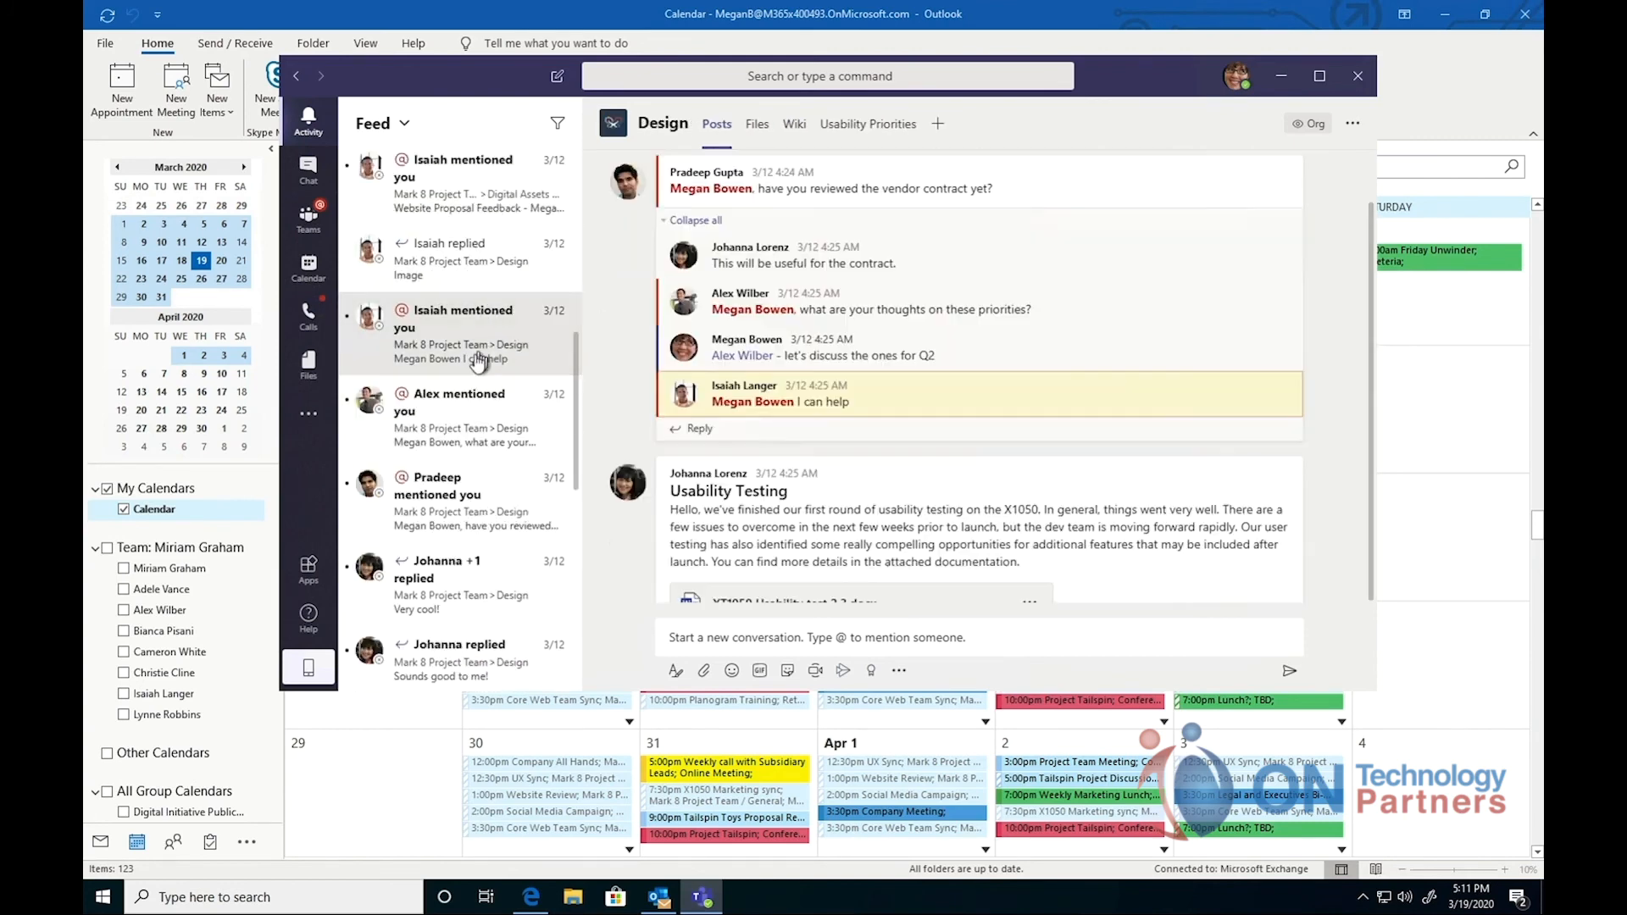
scroll(478, 363, "down", 5)
scroll(478, 363, "up", 15)
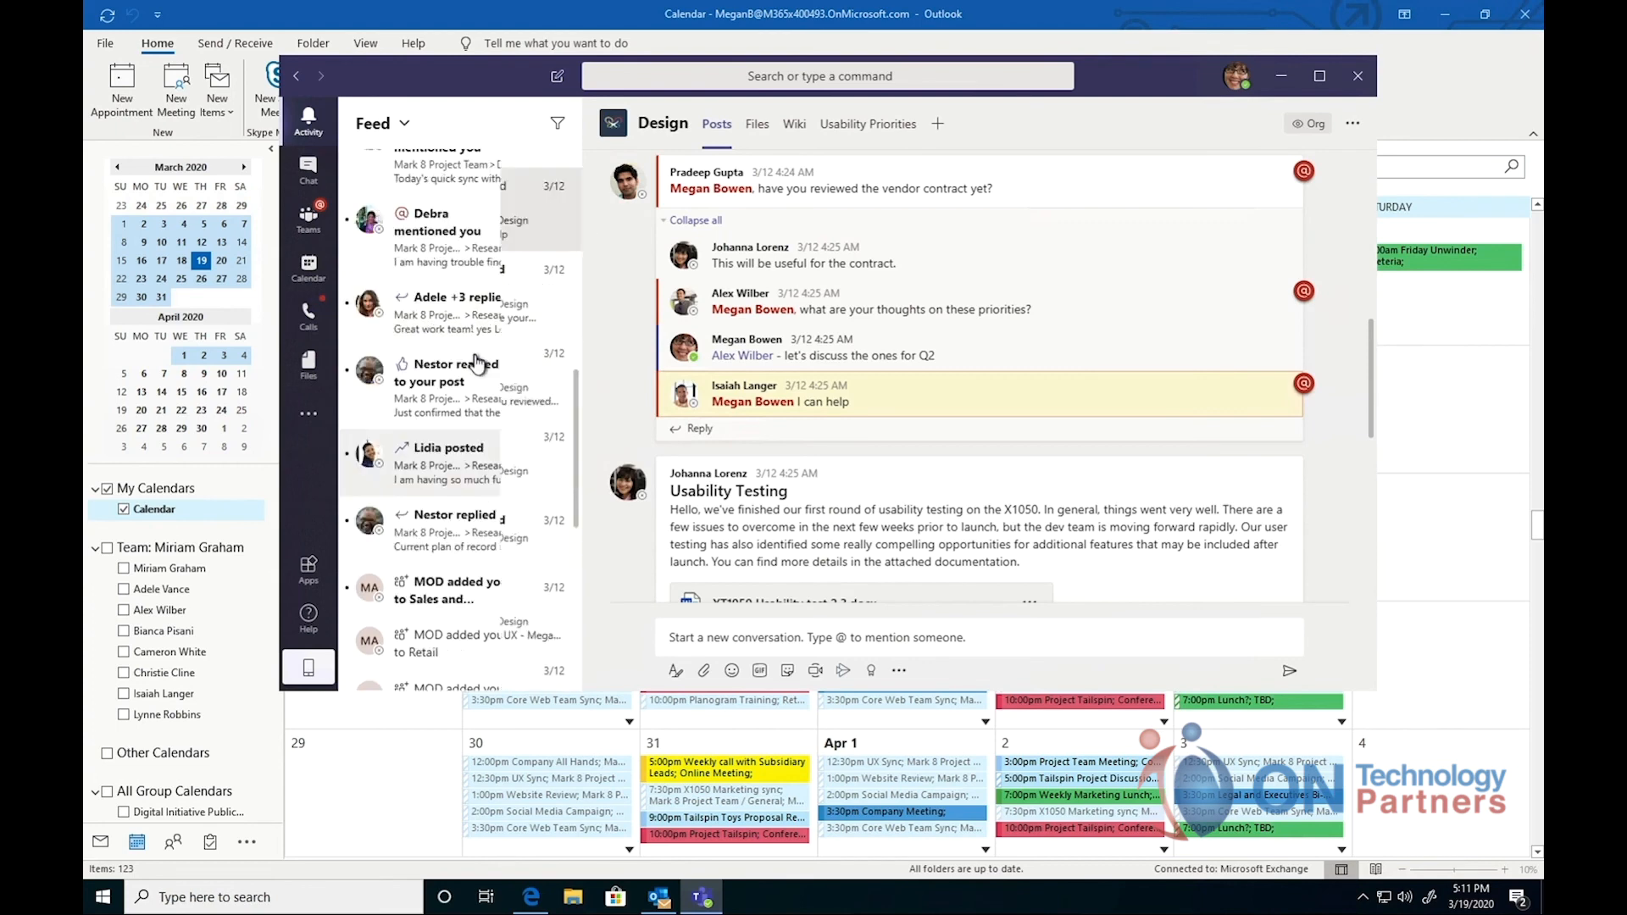
left_click(462, 214)
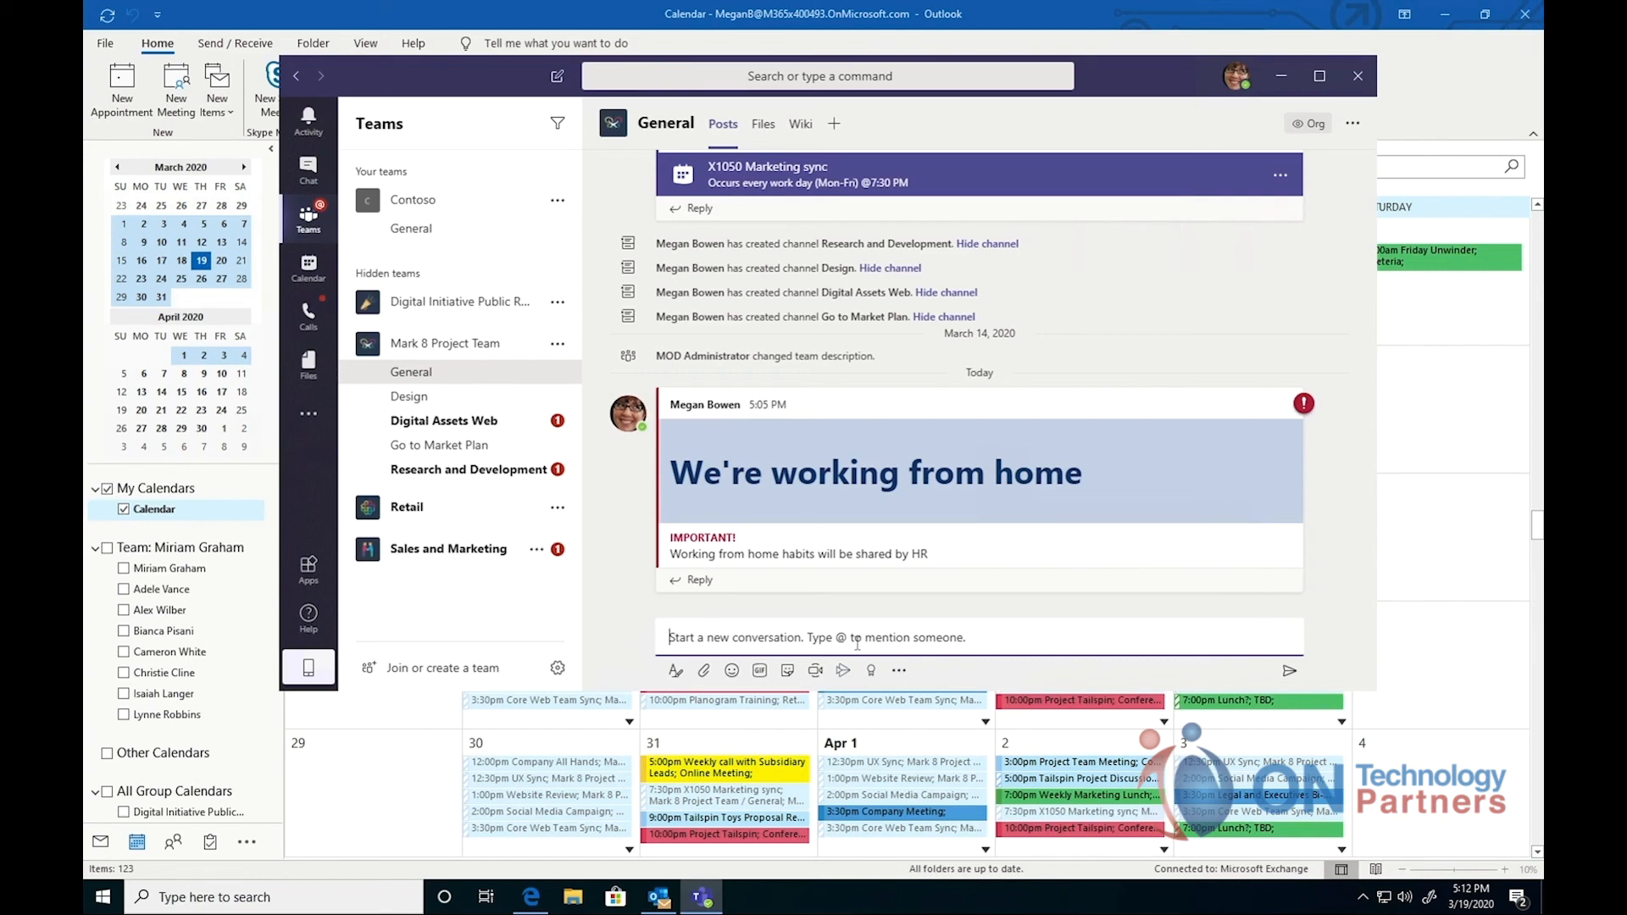
Look through the GIF and emoji choices for a new conversation in the Mark 8 Project Team's General channel
left_click(785, 672)
left_click(760, 672)
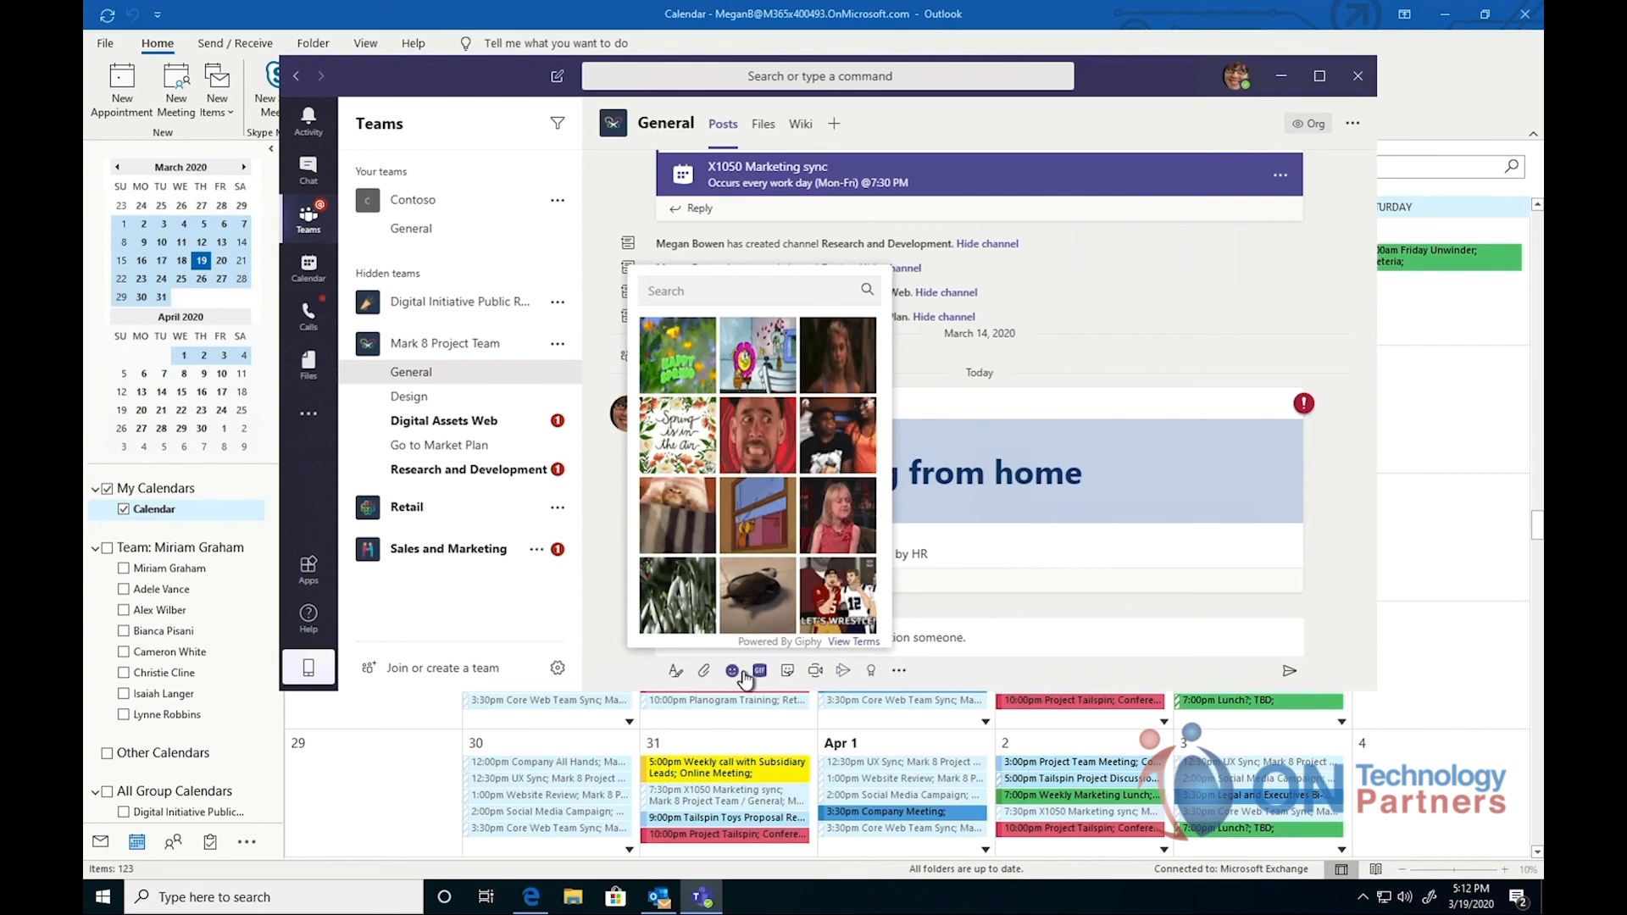
left_click(752, 675)
left_click(745, 672)
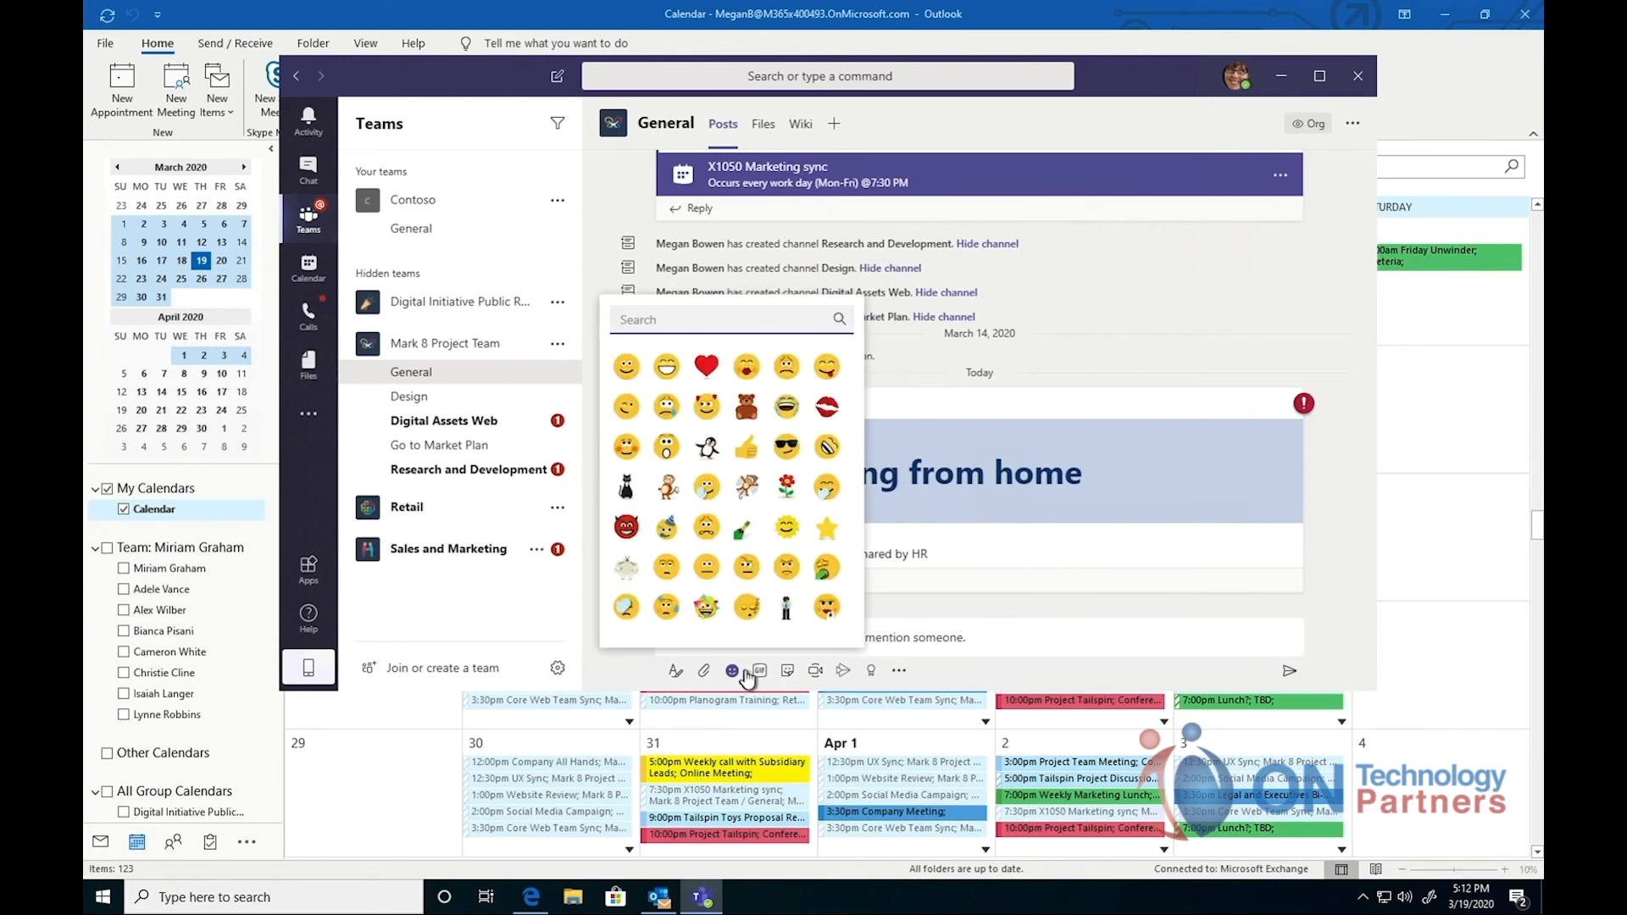
left_click(735, 671)
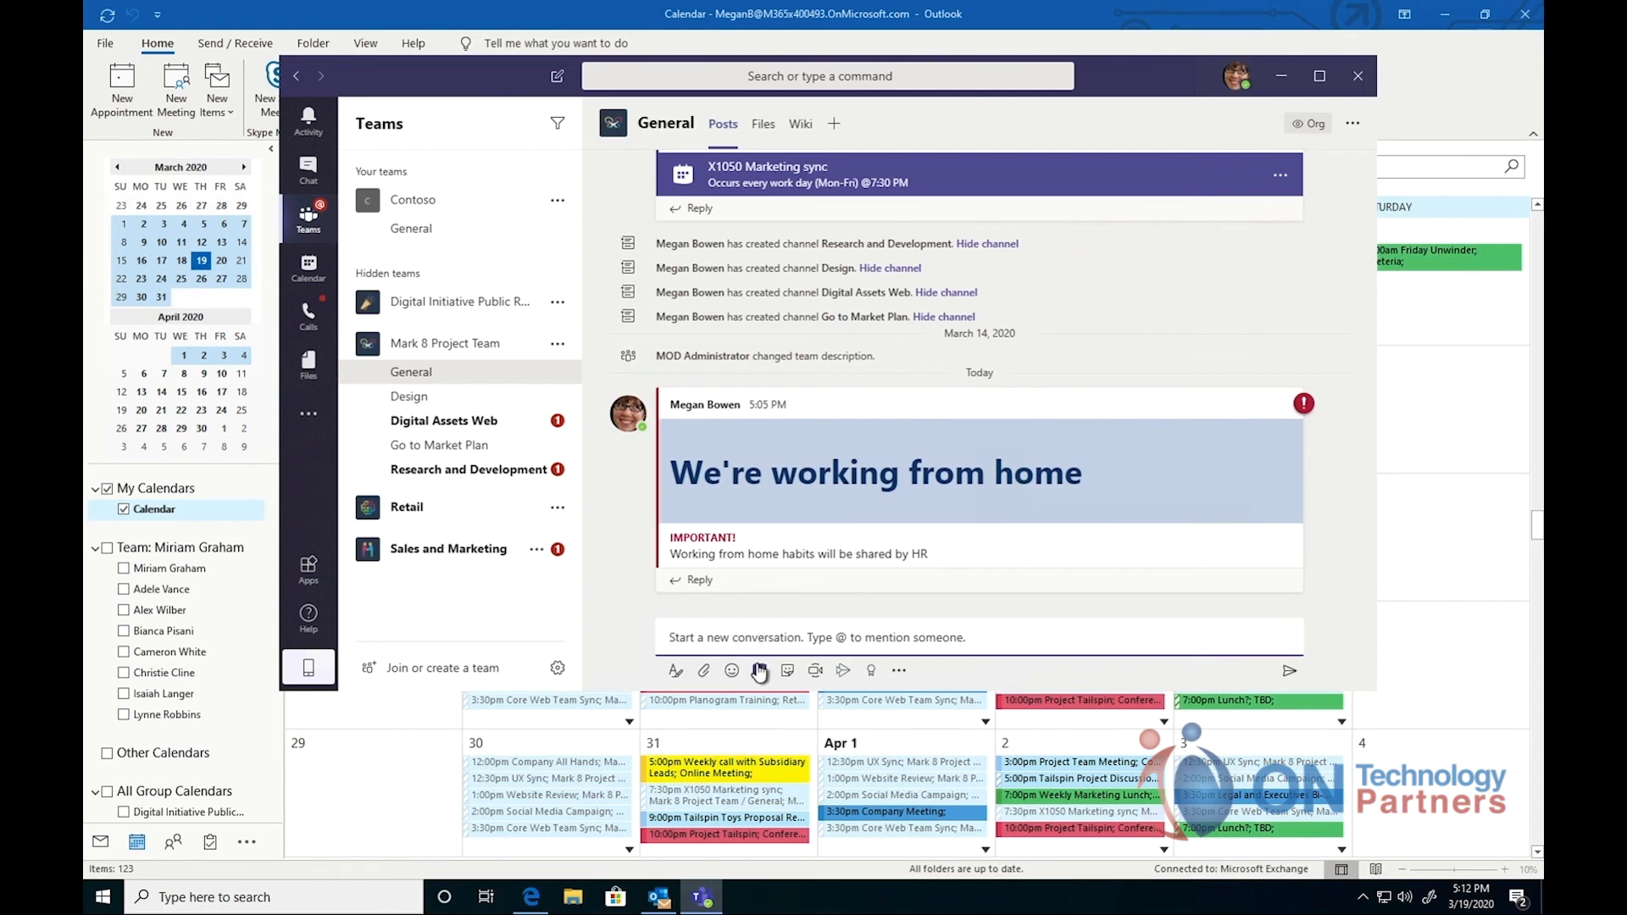
Search the GIFs for "fun" and post the pig with a pinwheel in the Mark 8 Project Team's General channel
left_click(759, 672)
type("fun")
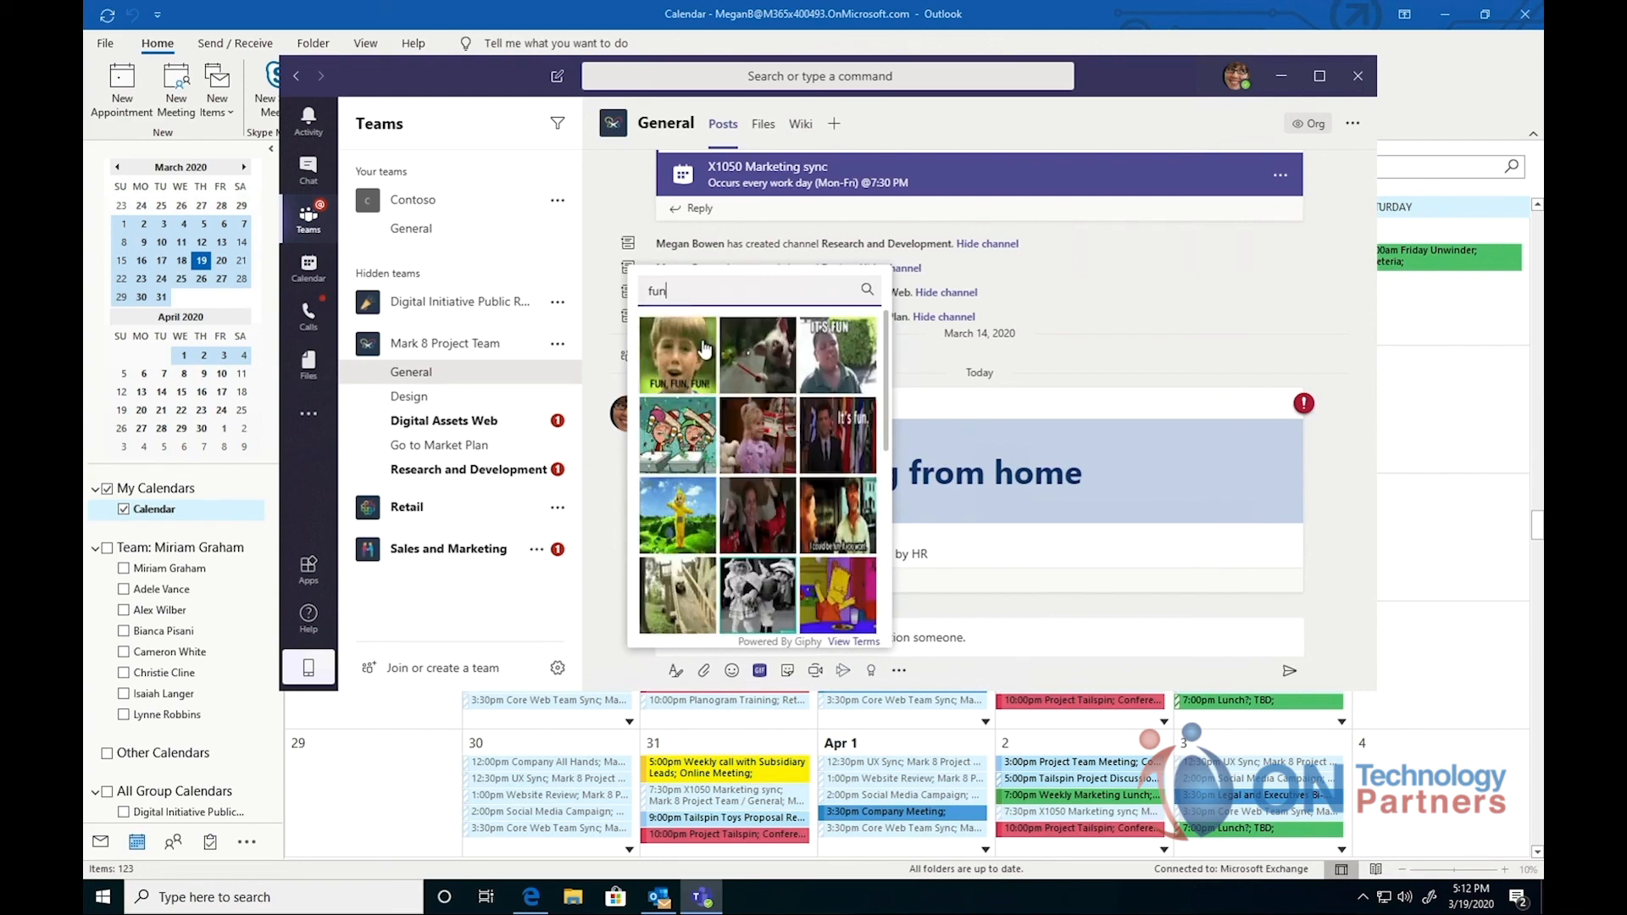
left_click(781, 354)
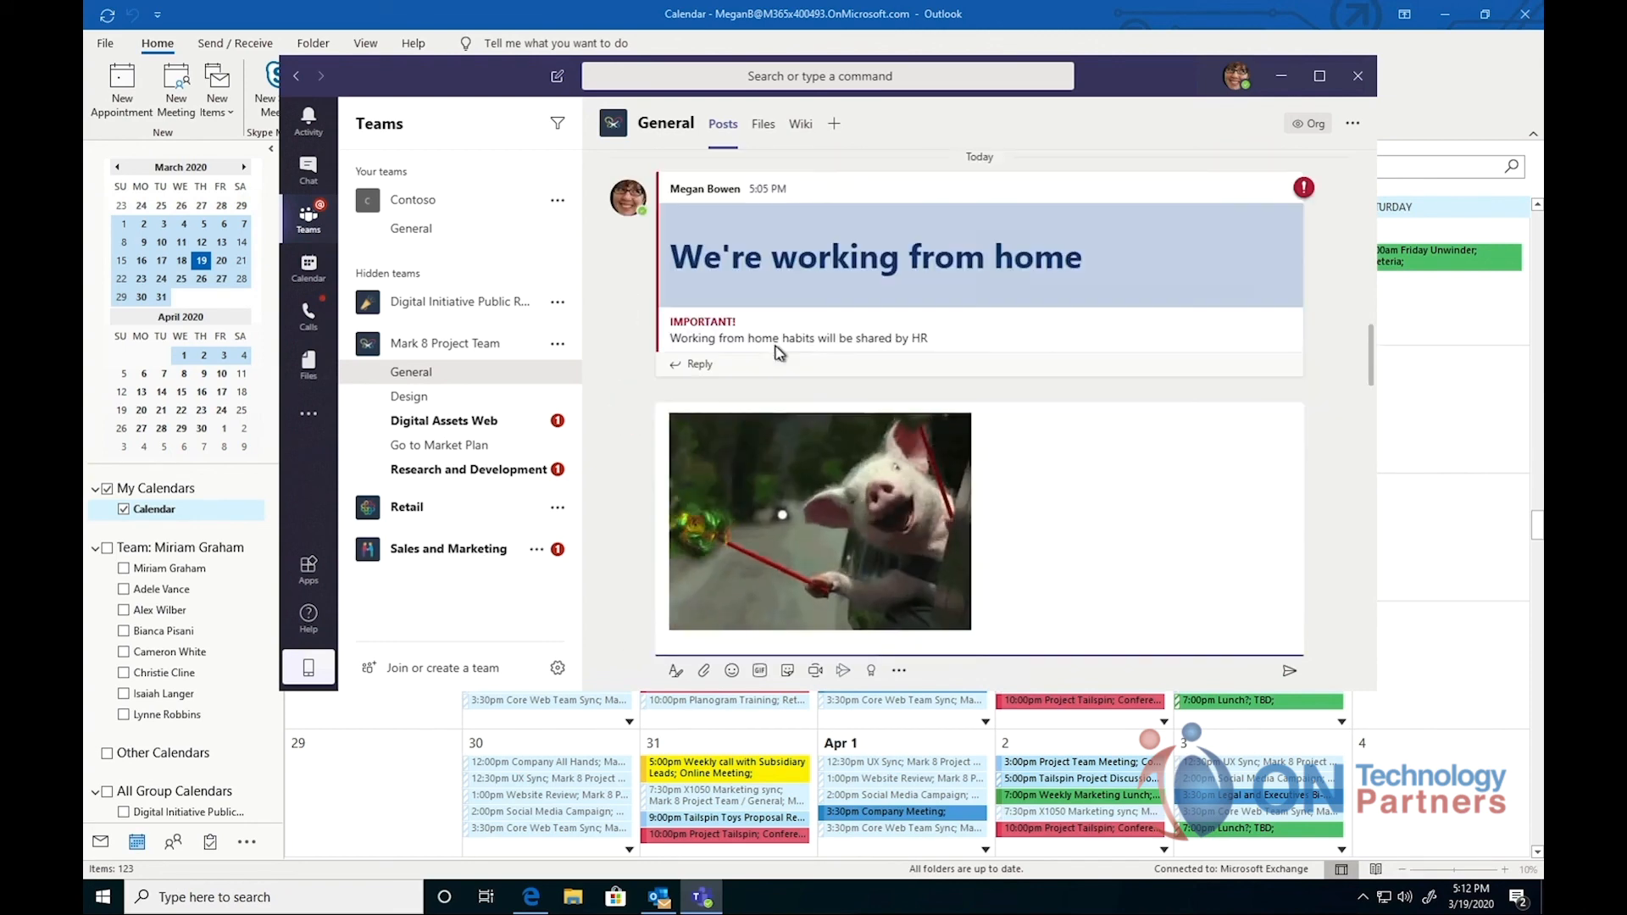
key("Return")
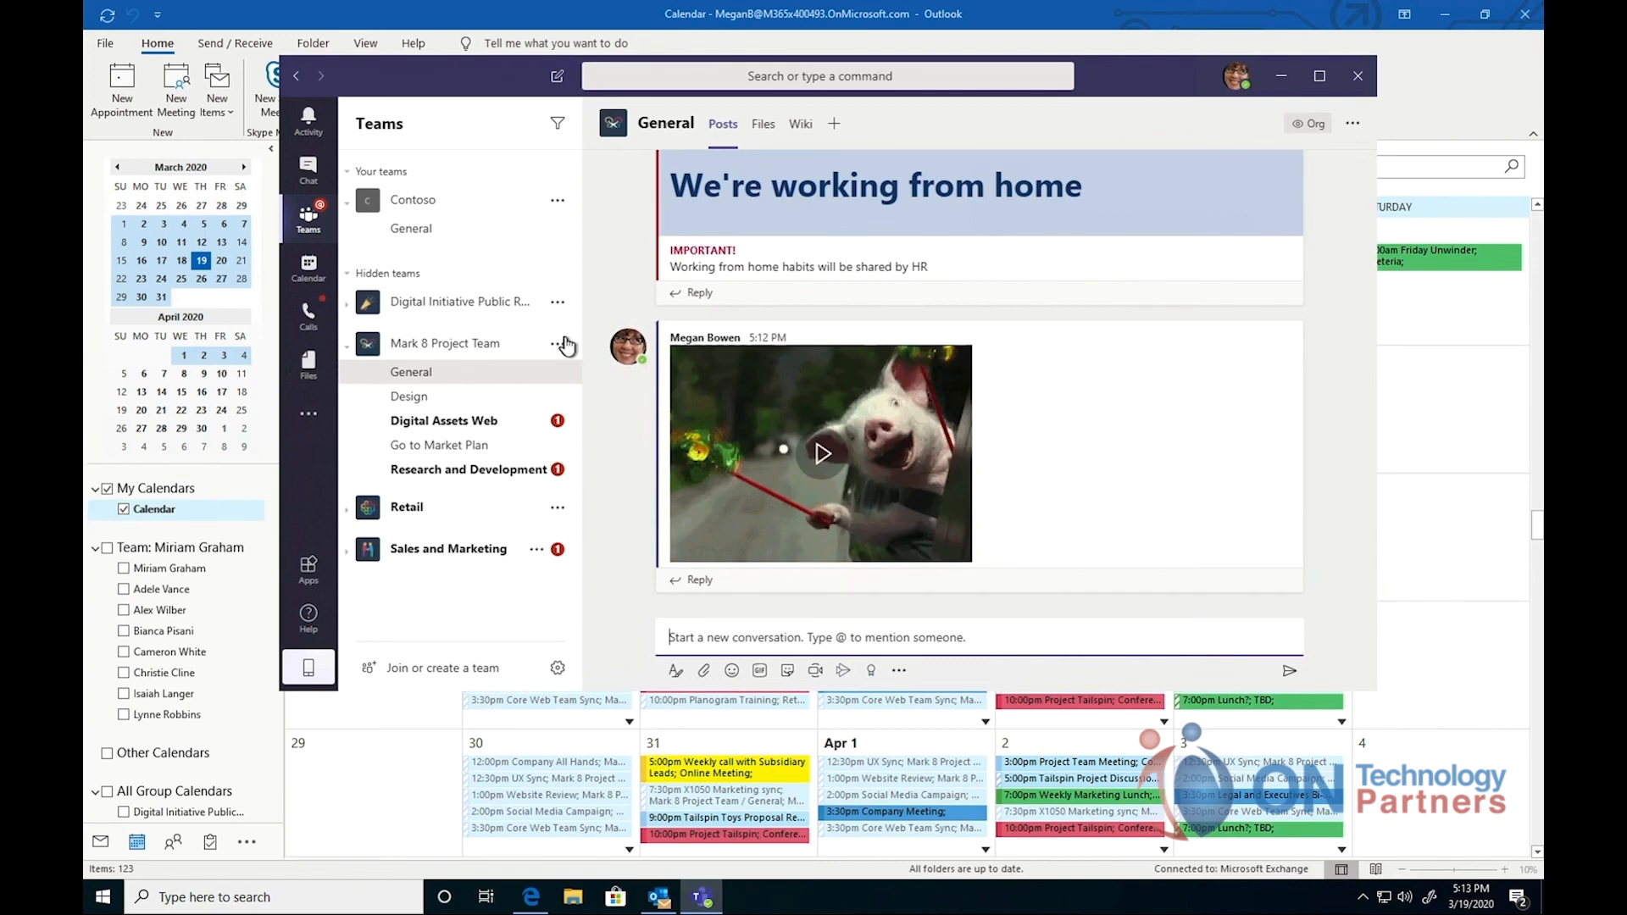
mouse_move(616, 354)
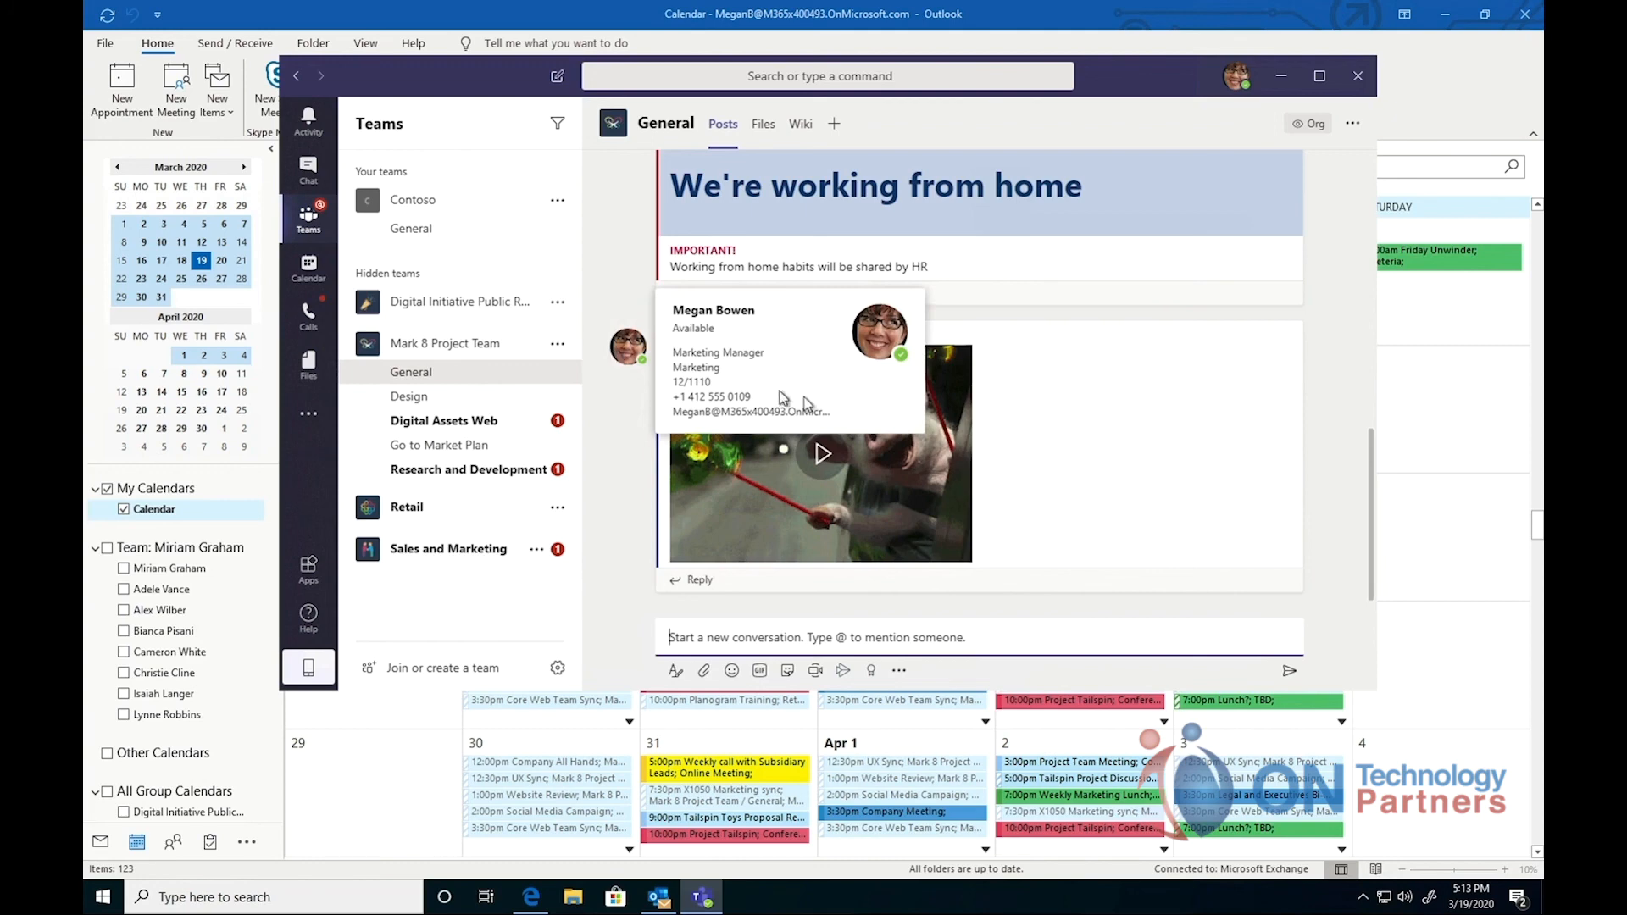